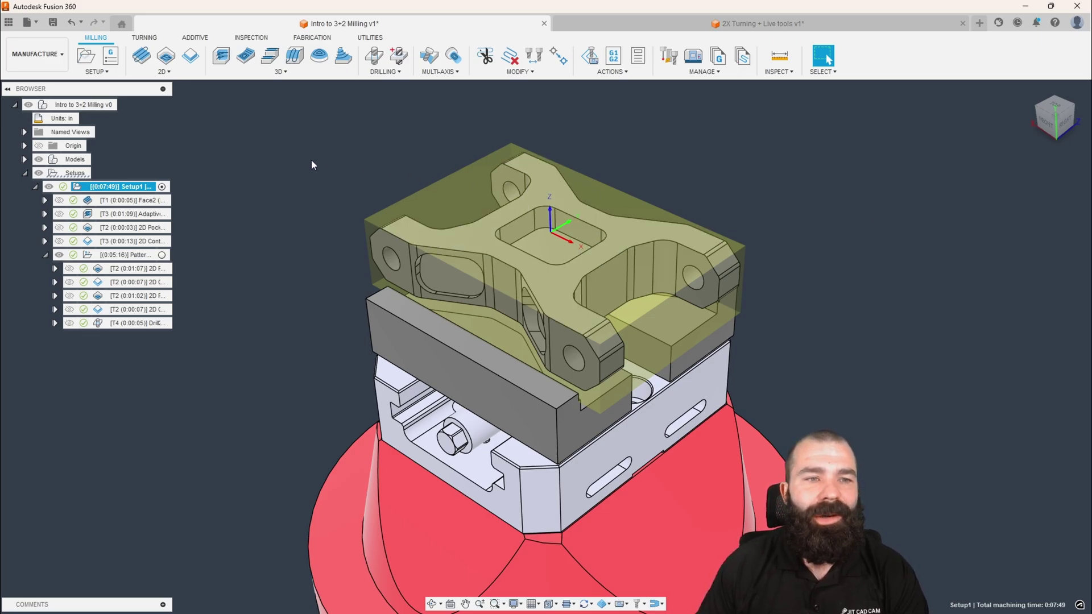
# Create a 3D Deburr operation with the #5 3/8" ball endmill and generate its toolpath
pyautogui.click(281, 72)
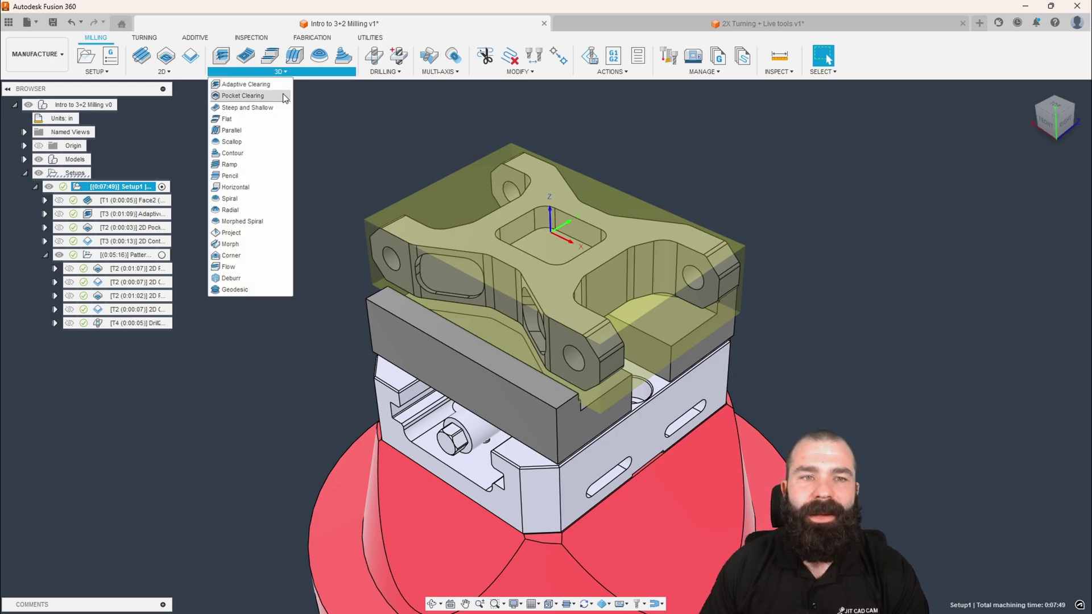
pyautogui.click(231, 279)
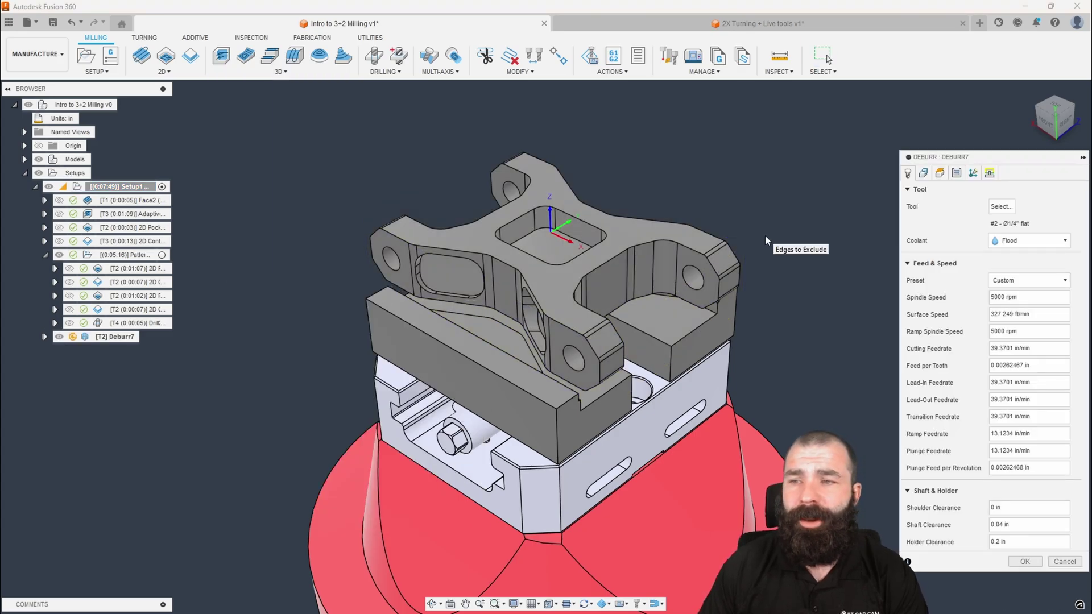
pyautogui.click(1001, 206)
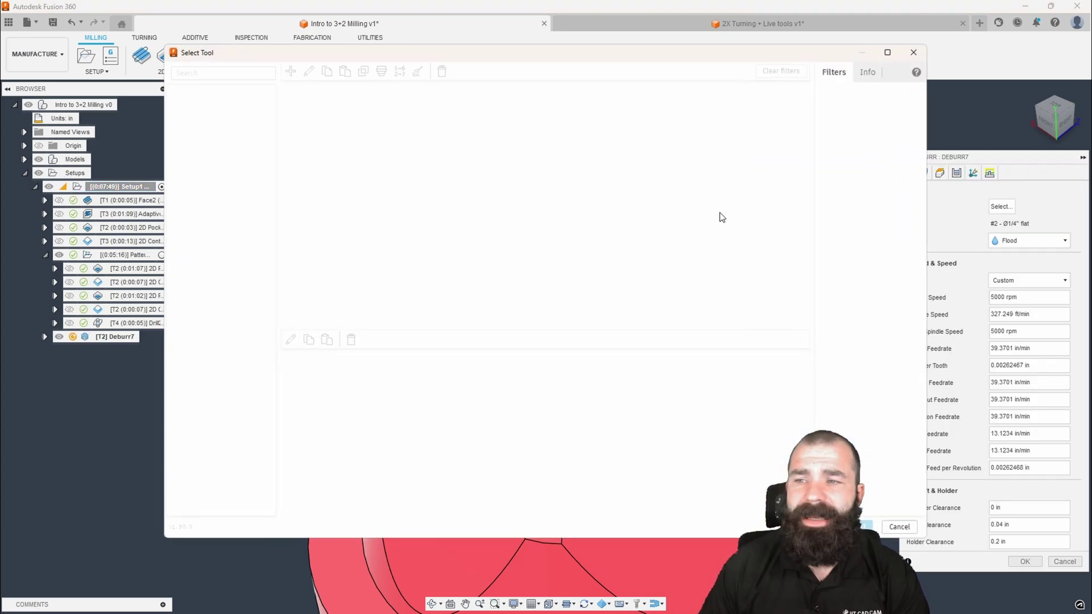
pyautogui.click(330, 180)
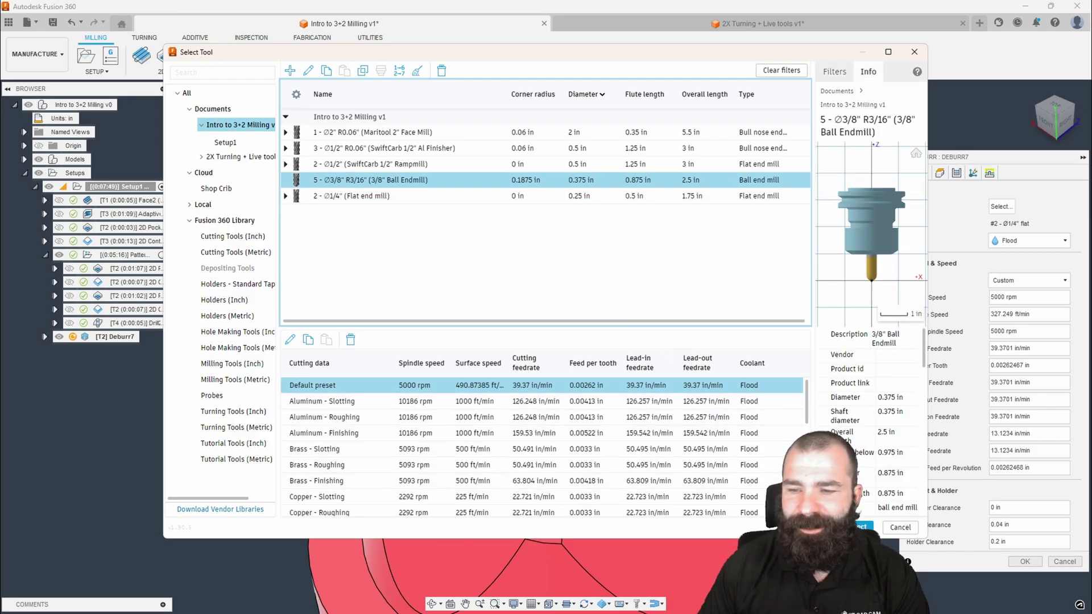
pyautogui.click(857, 527)
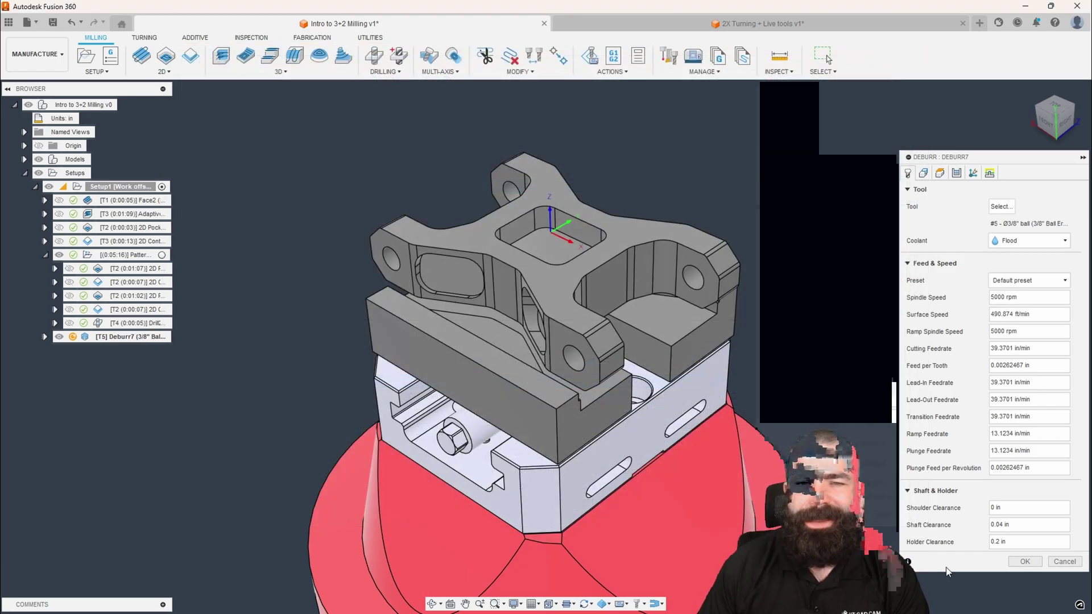
pyautogui.click(1014, 565)
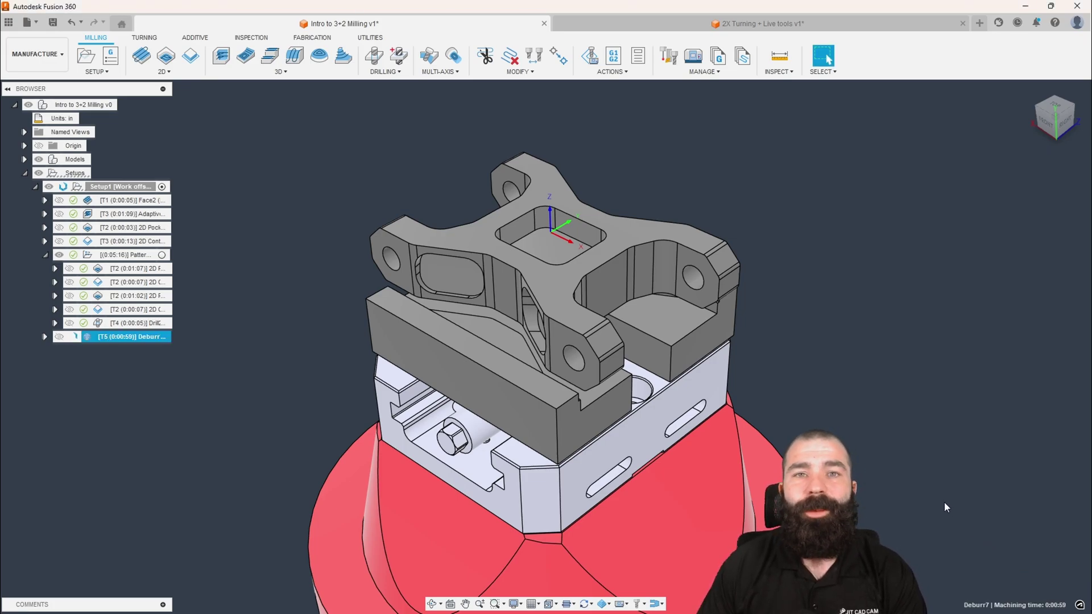
# Examine the deburr toolpath around the arm ends of the part, including how it runs down their vertical edges
pyautogui.keyDown('shift'); pyautogui.moveTo(938, 420); pyautogui.dragTo(916, 384, button='middle'); pyautogui.keyUp('shift')
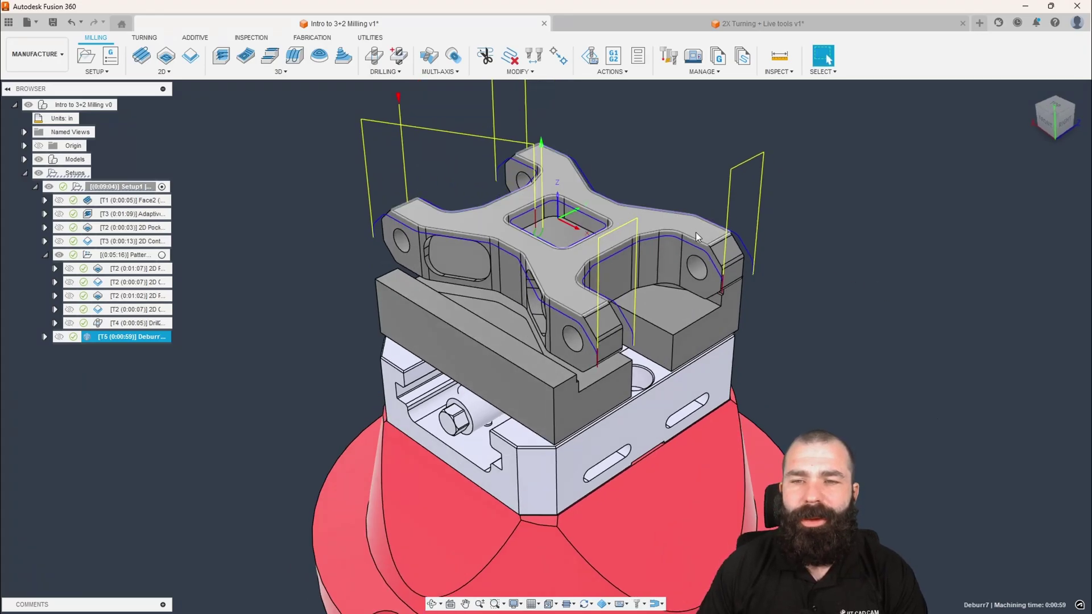
pyautogui.scroll(3, 697, 234)
pyautogui.scroll(5, 782, 288)
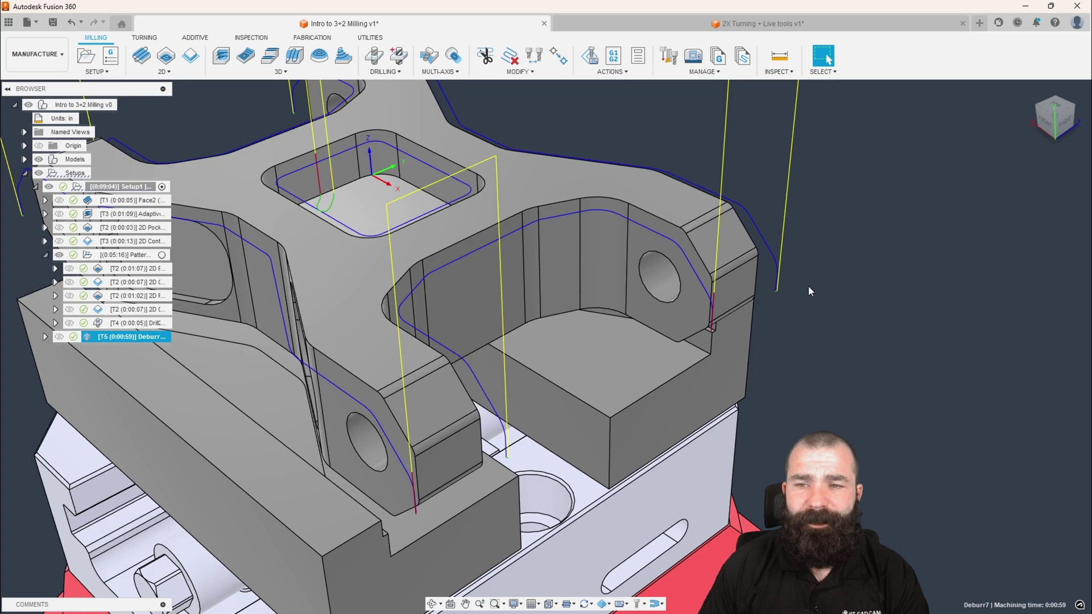
pyautogui.keyDown('shift'); pyautogui.moveTo(808, 286); pyautogui.dragTo(700, 289, button='middle'); pyautogui.keyUp('shift')
pyautogui.scroll(6, 708, 324)
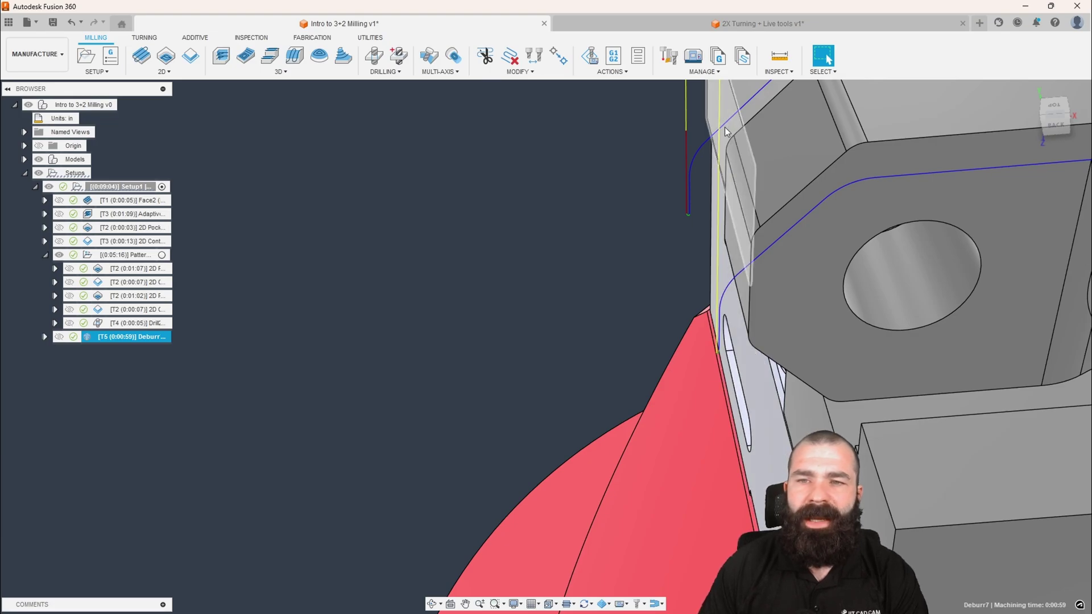
pyautogui.scroll(-5, 477, 349)
pyautogui.keyDown('shift'); pyautogui.moveTo(483, 361); pyautogui.dragTo(515, 408, button='middle'); pyautogui.keyUp('shift')
pyautogui.scroll(-4, 446, 395)
pyautogui.scroll(3, 718, 311)
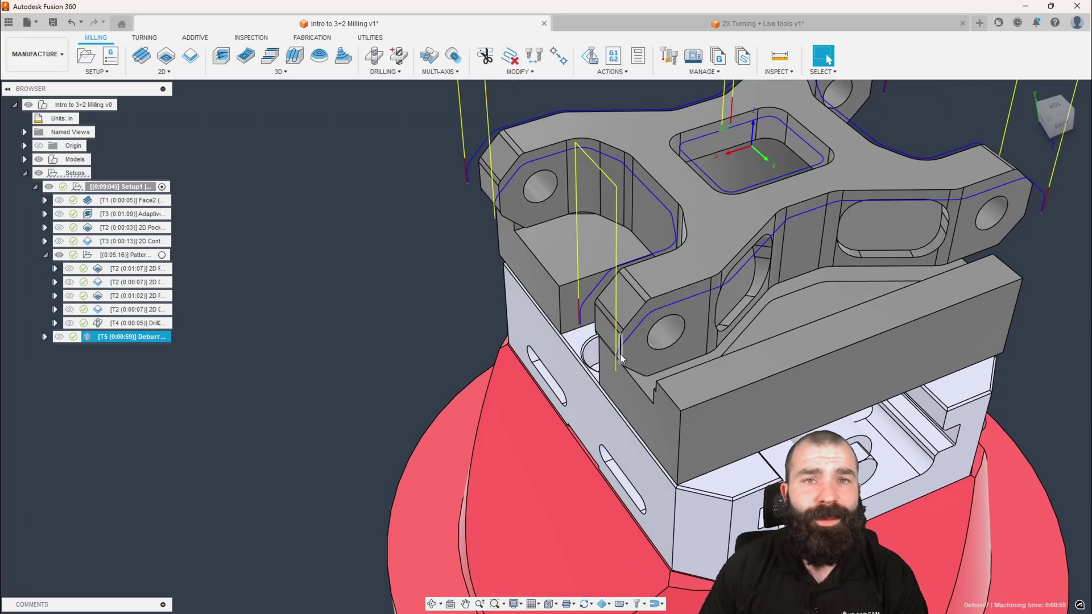
# Exclude the two short vertical edges at the end of one arm from the deburr operation and regenerate it
pyautogui.doubleClick(91, 338)
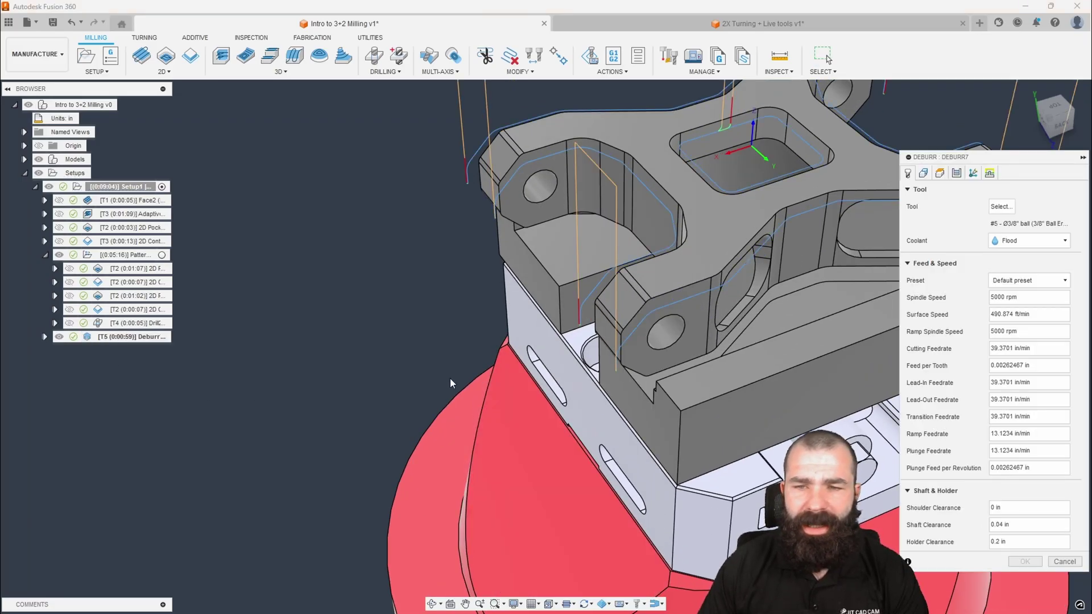
pyautogui.click(924, 174)
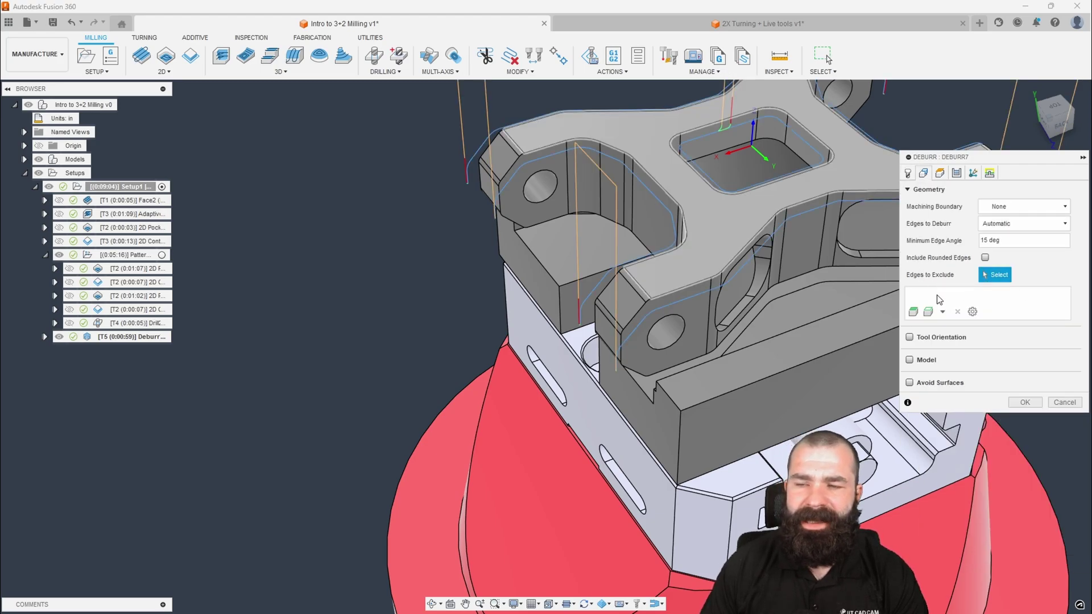
pyautogui.scroll(5, 613, 330)
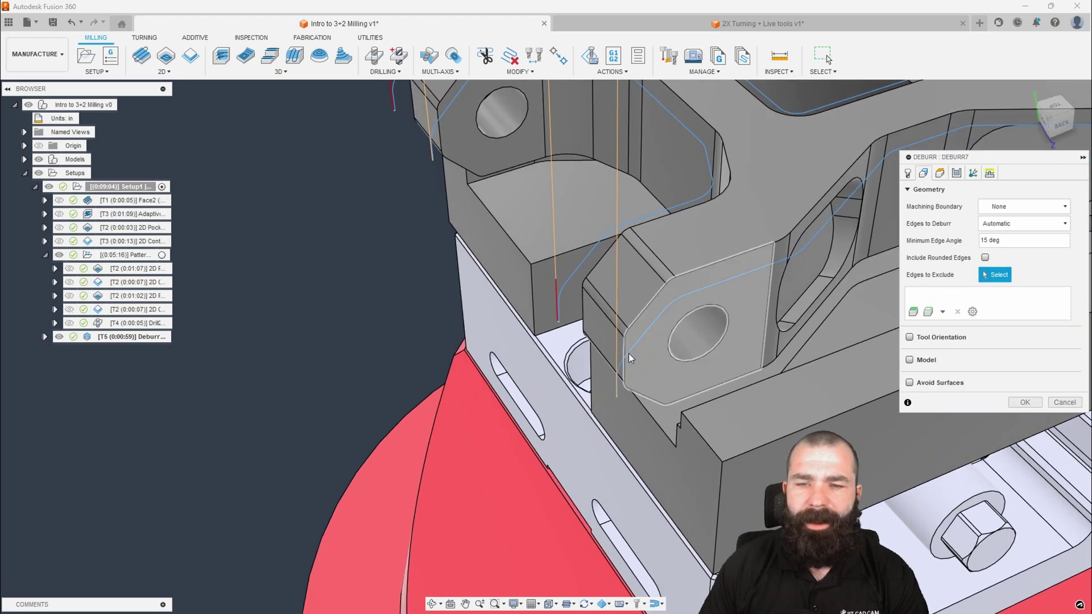
pyautogui.click(625, 358)
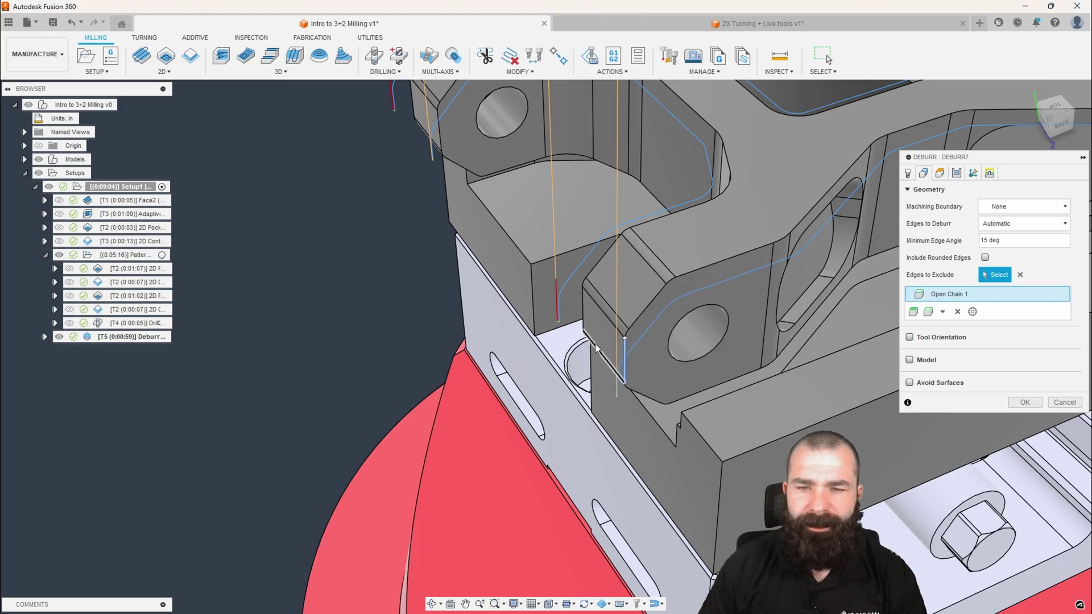
pyautogui.click(581, 310)
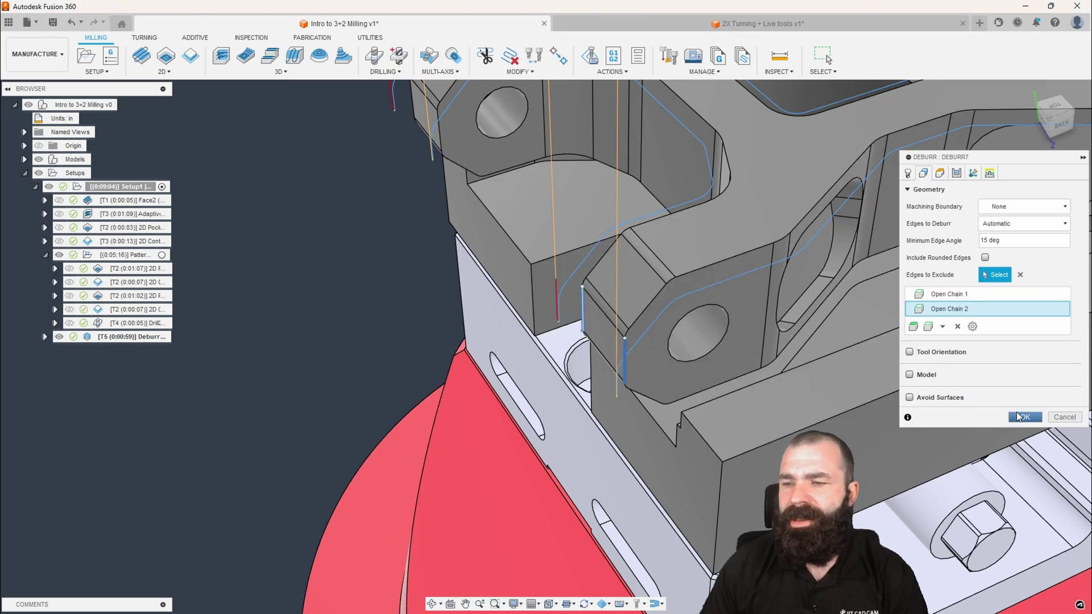
pyautogui.click(1025, 417)
pyautogui.scroll(-5, 587, 377)
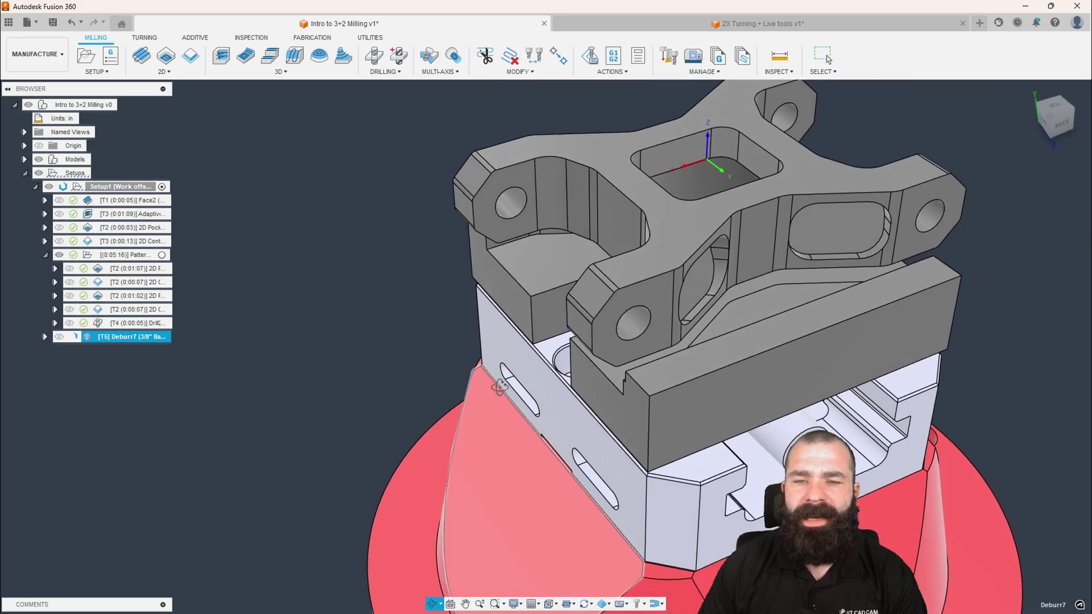
pyautogui.scroll(2, 572, 324)
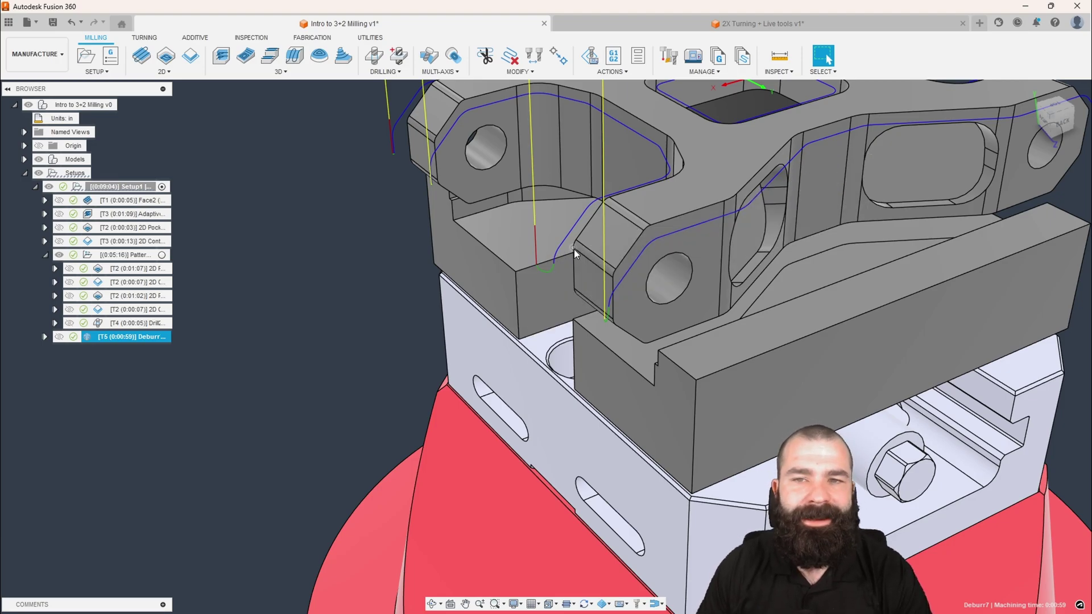
pyautogui.scroll(-3, 573, 254)
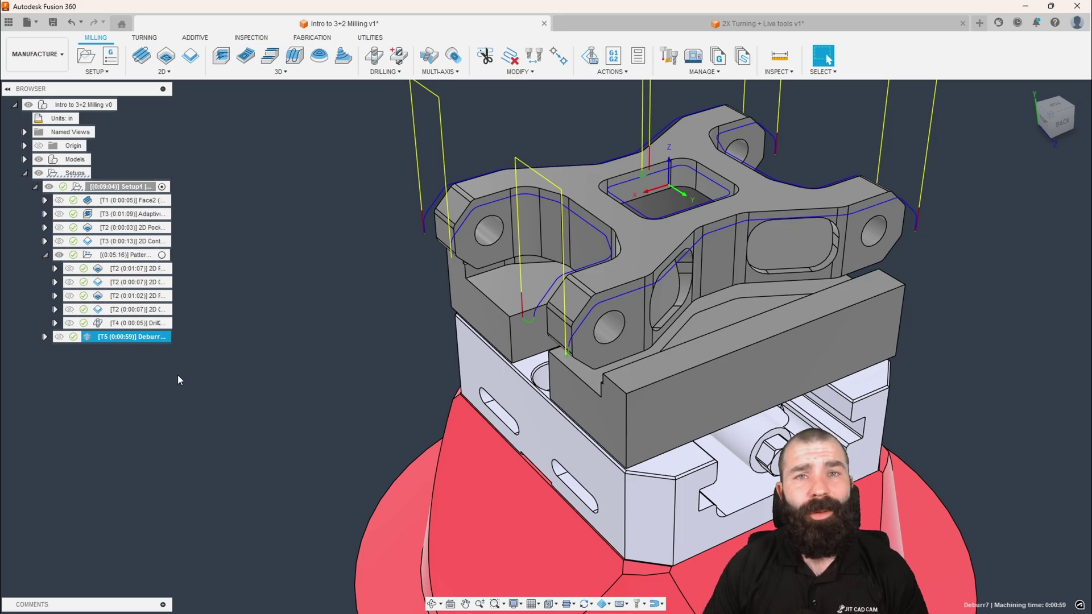
# Enable multiple passes with 5 stepovers for the deburr operation and regenerate it
pyautogui.doubleClick(88, 337)
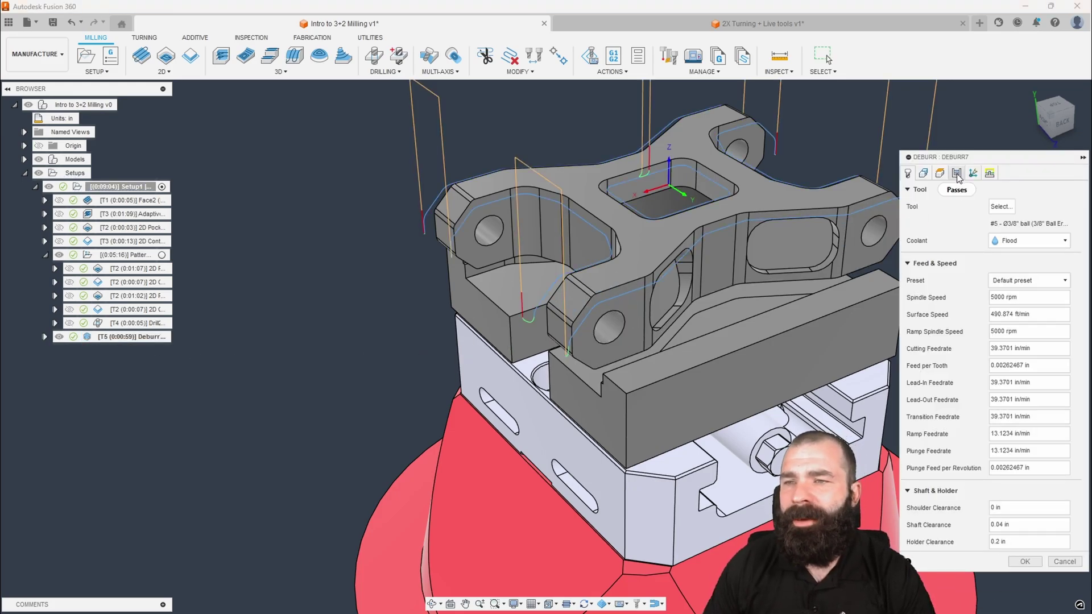
pyautogui.click(957, 173)
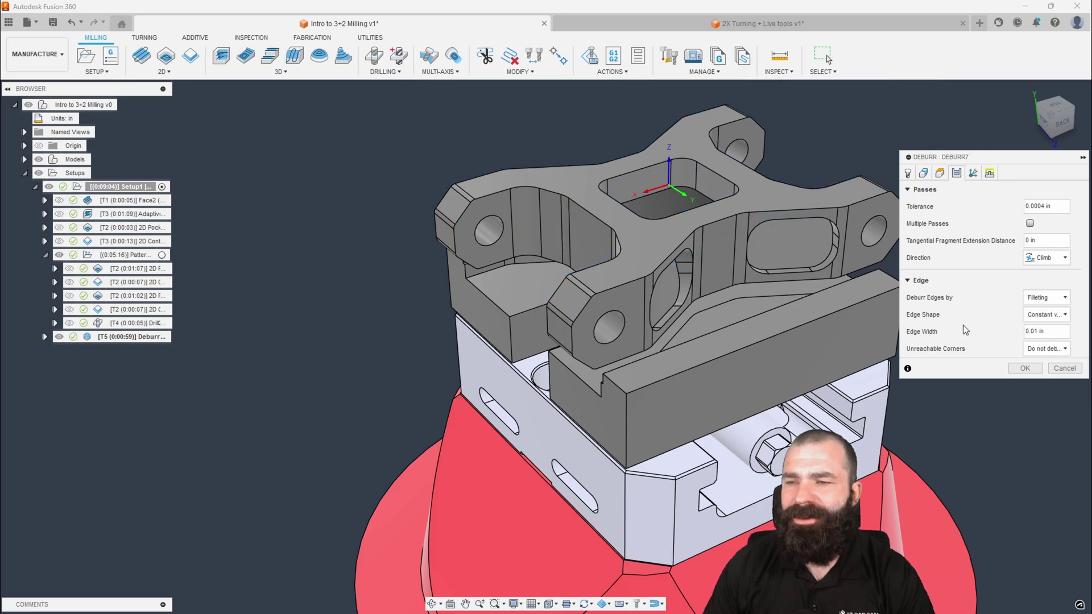
pyautogui.click(1030, 223)
pyautogui.rightClick(1069, 241)
pyautogui.click(1068, 238)
pyautogui.click(1068, 239)
pyautogui.click(1067, 238)
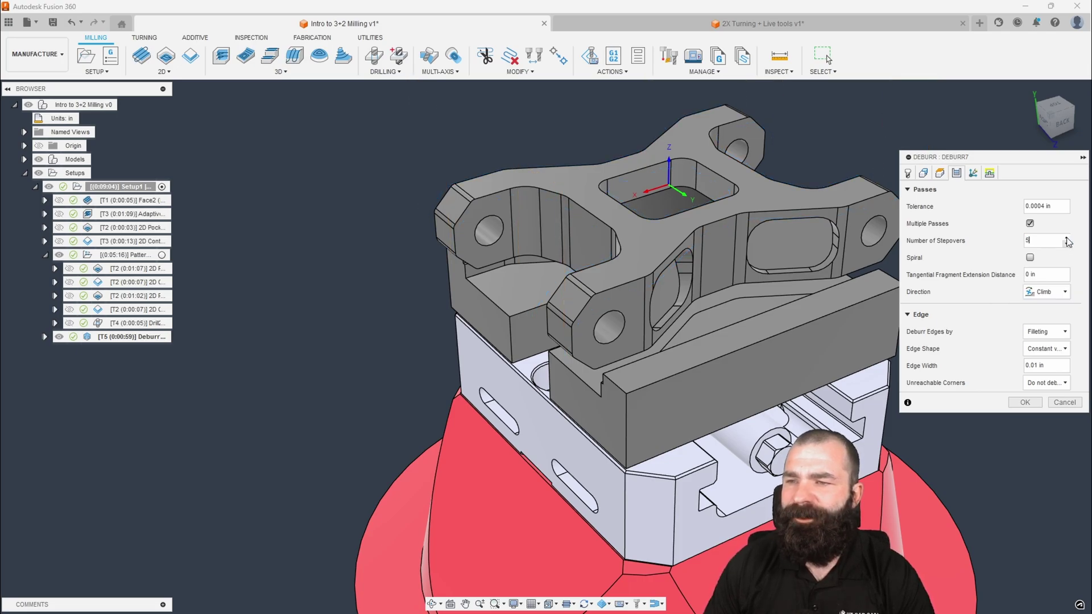
pyautogui.click(1044, 366)
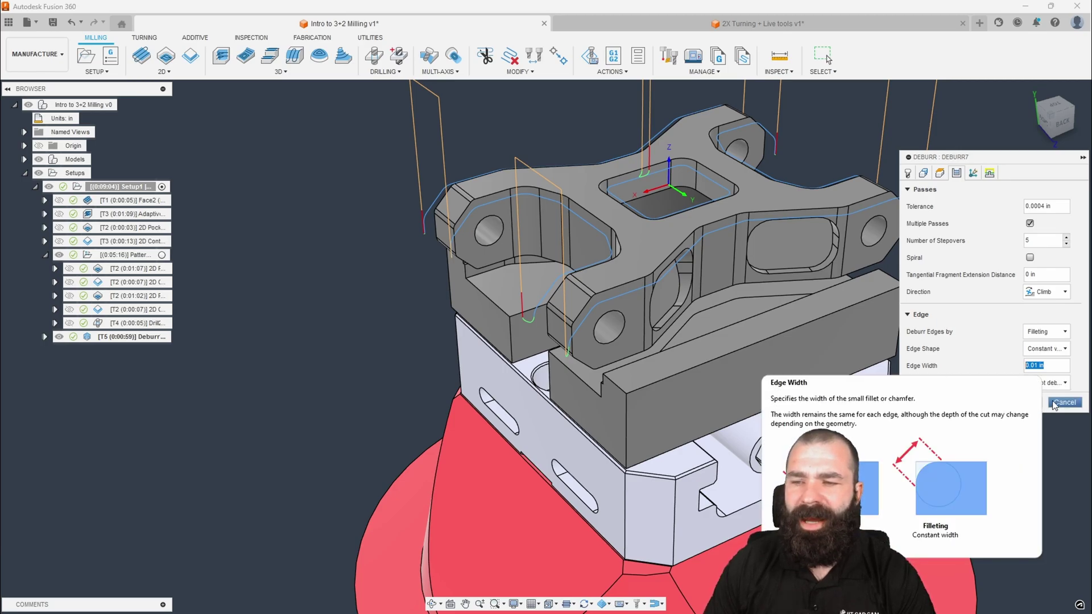
pyautogui.click(1010, 402)
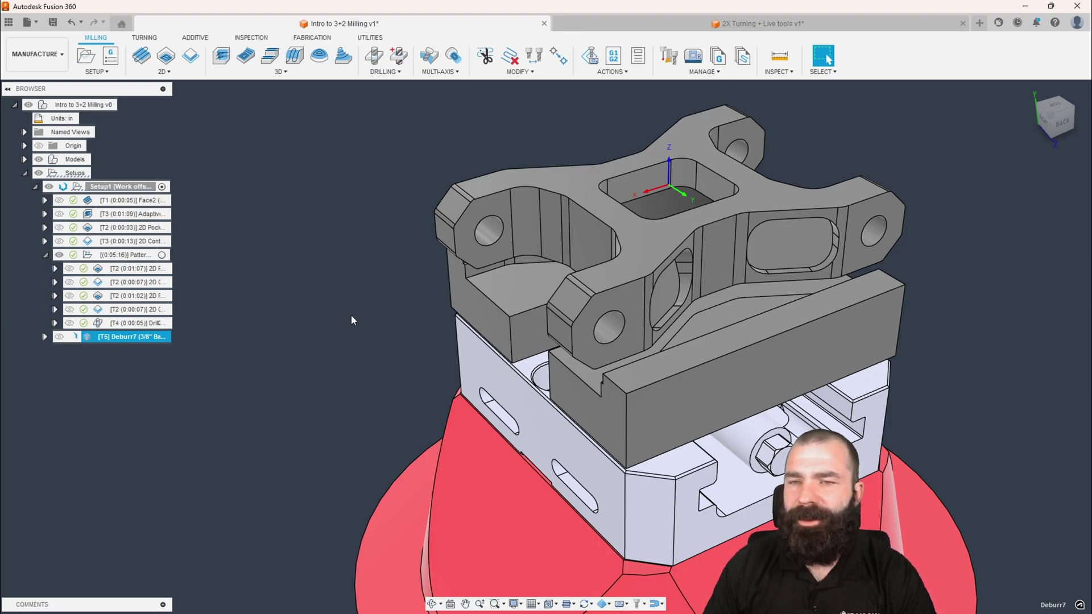
# Hide the toolpath's link moves and examine the deburr stepovers at the part's edge in the Right view
pyautogui.keyDown('shift'); pyautogui.moveTo(677, 233); pyautogui.dragTo(692, 228, button='middle'); pyautogui.keyUp('shift')
pyautogui.click(828, 58)
pyautogui.click(1047, 120)
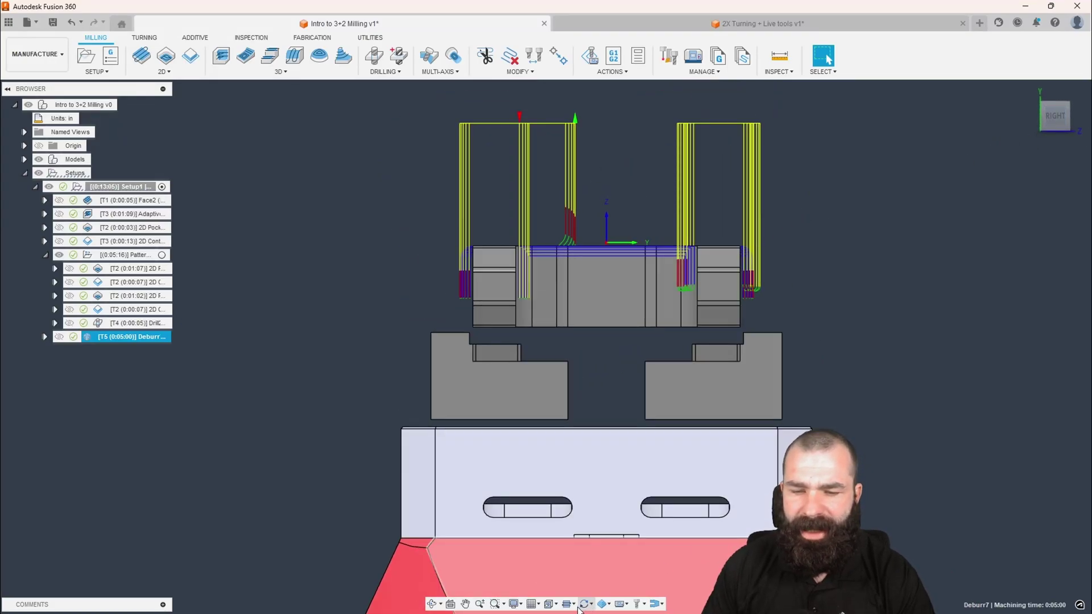
pyautogui.click(570, 604)
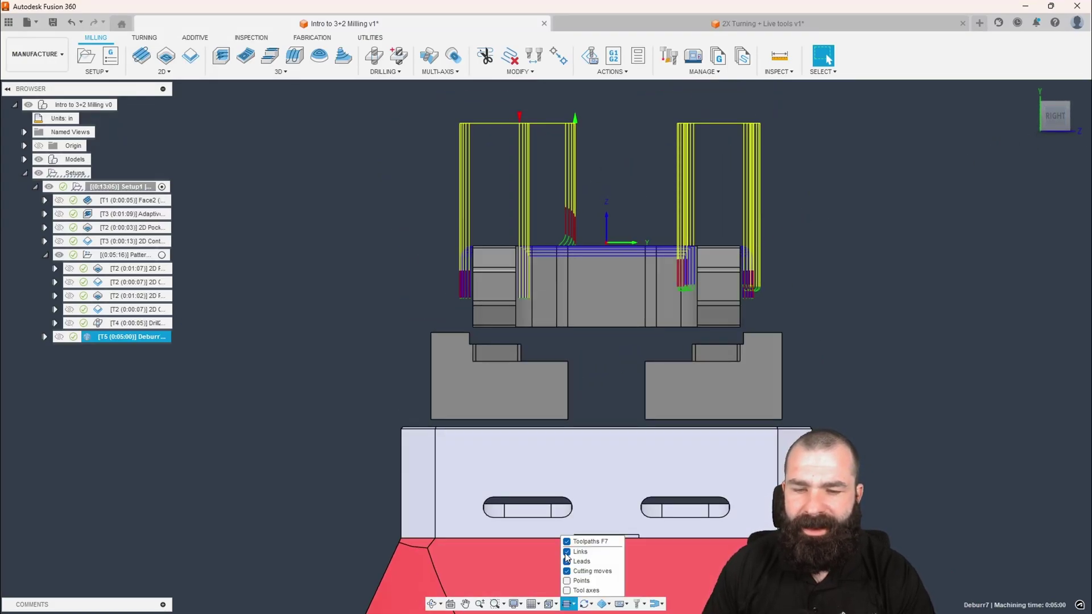
pyautogui.click(567, 551)
pyautogui.scroll(5, 751, 261)
pyautogui.scroll(3, 744, 259)
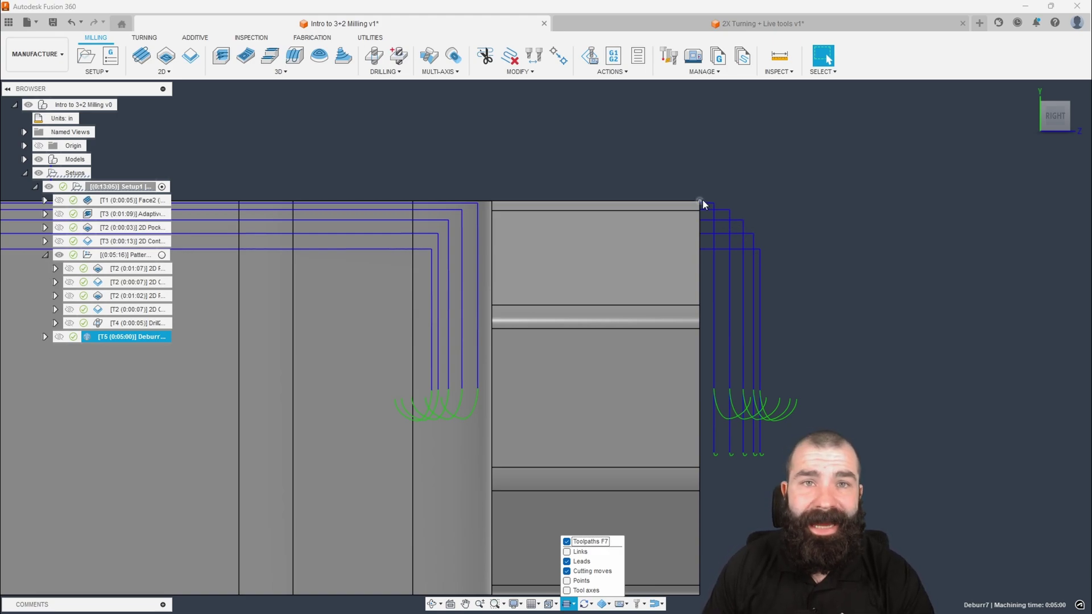
pyautogui.scroll(-1, 714, 210)
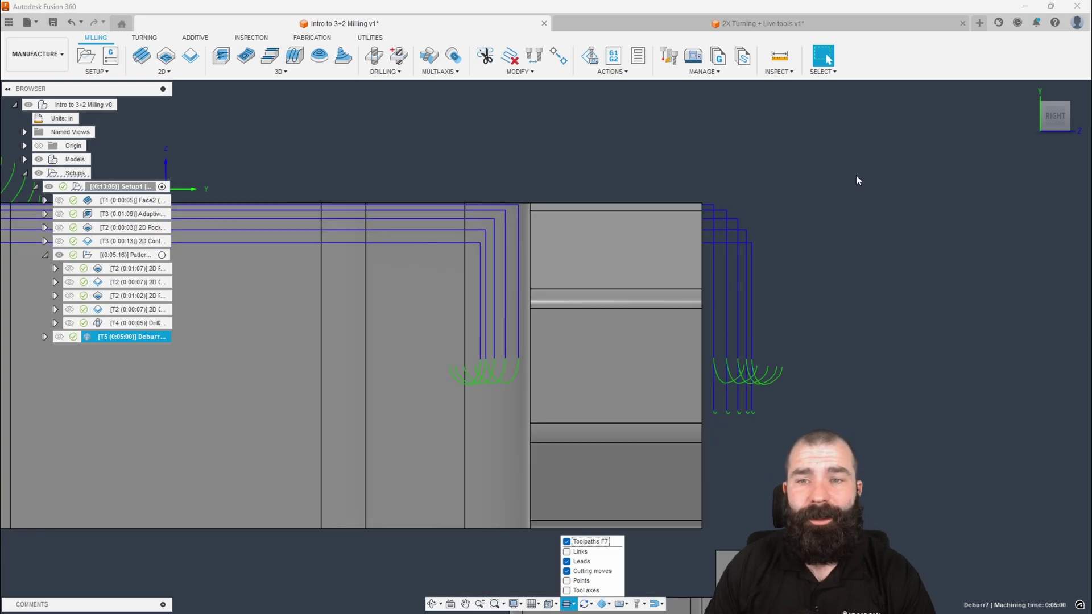
pyautogui.click(1068, 107)
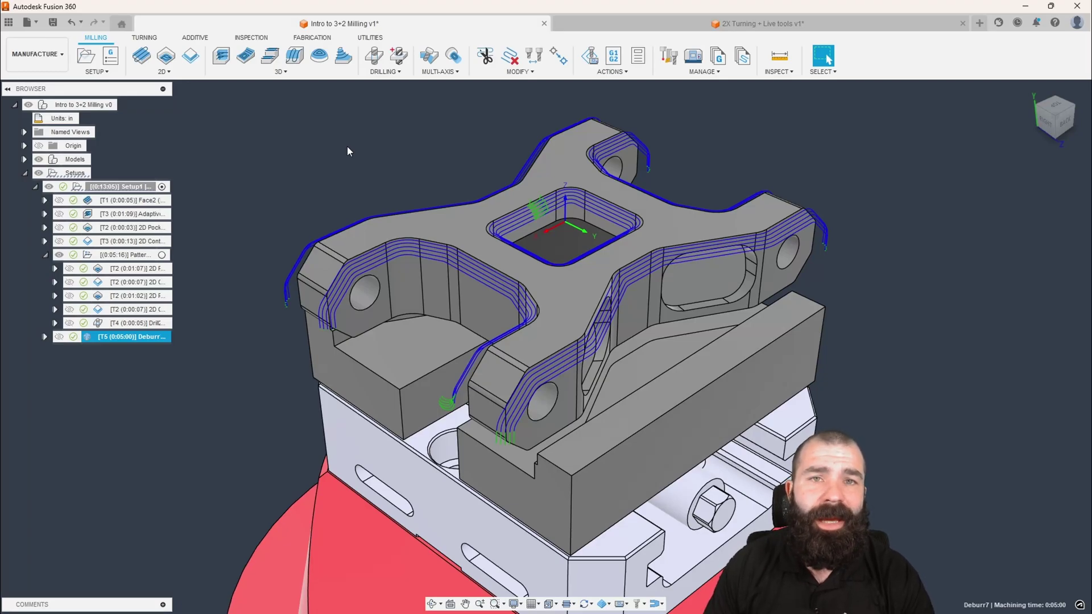
# Set the operation to deburr edges by Chamfering and turn off multiple passes
pyautogui.doubleClick(89, 336)
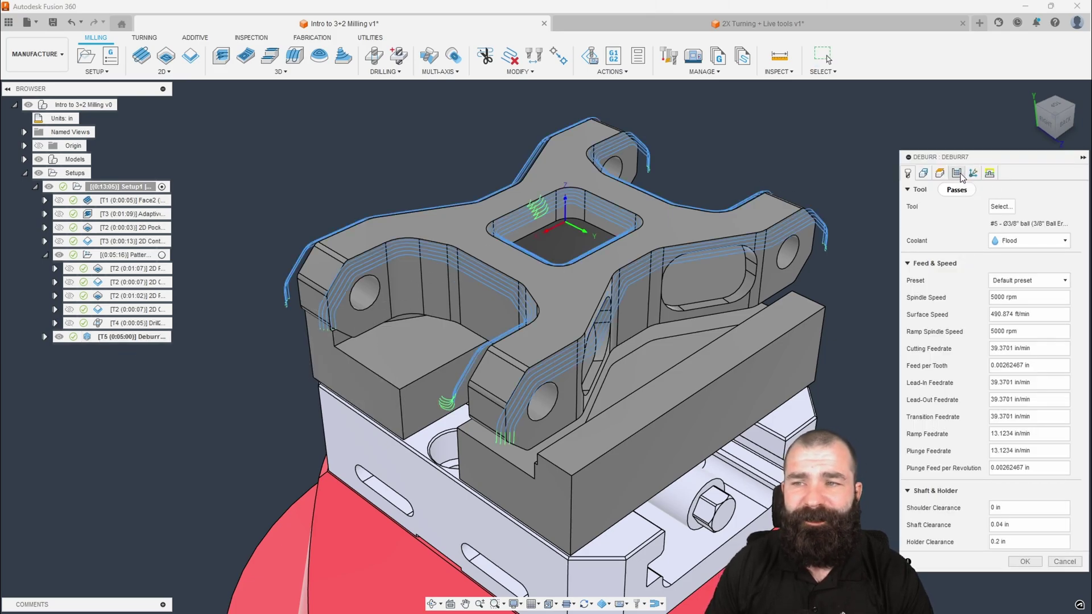
pyautogui.click(958, 173)
pyautogui.click(1043, 333)
pyautogui.click(1050, 346)
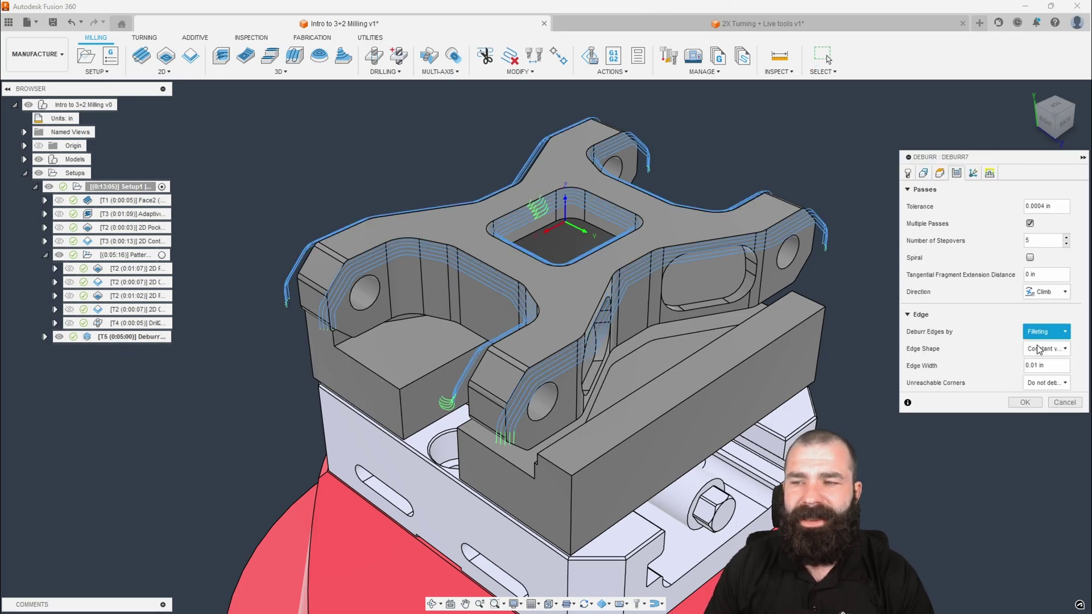
pyautogui.click(1036, 240)
pyautogui.click(1031, 224)
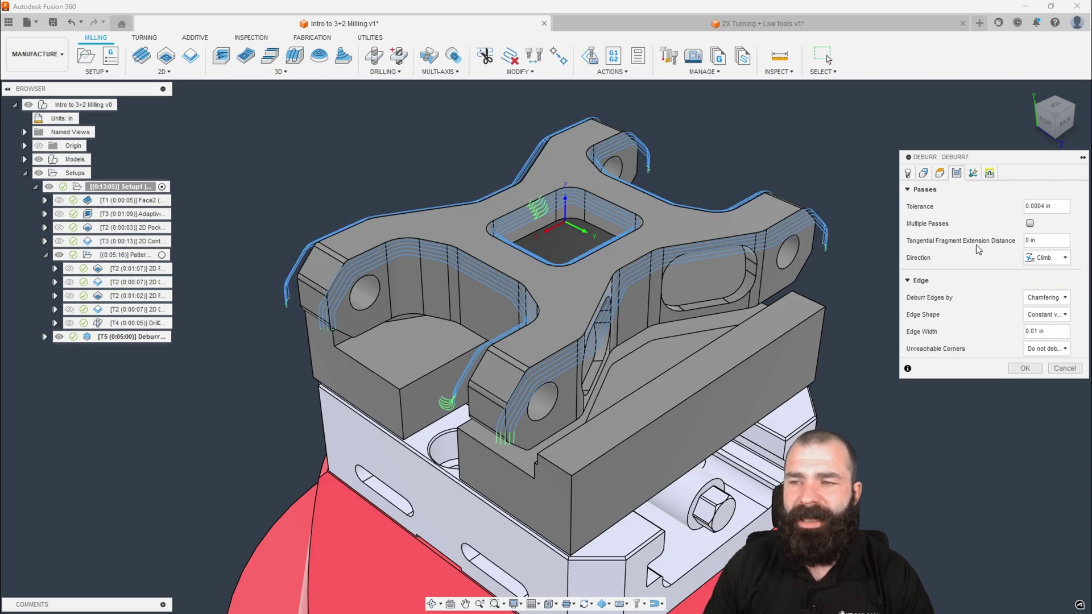
# Enable tool orientation in the deburr geometry, using the floor face of the rounded side pocket as the Z axis
pyautogui.click(924, 173)
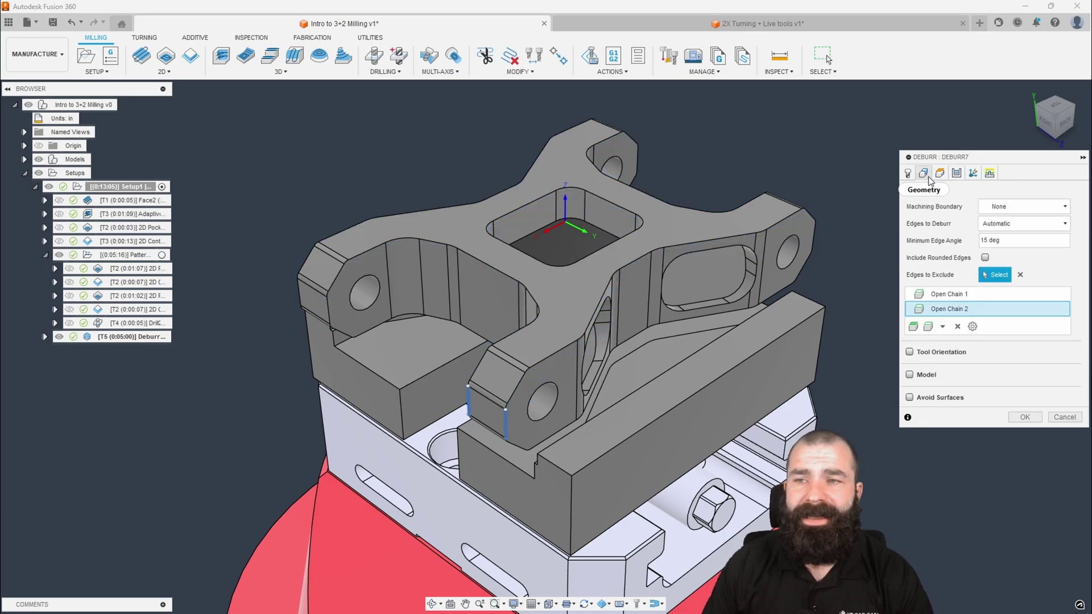
pyautogui.click(918, 352)
pyautogui.click(706, 273)
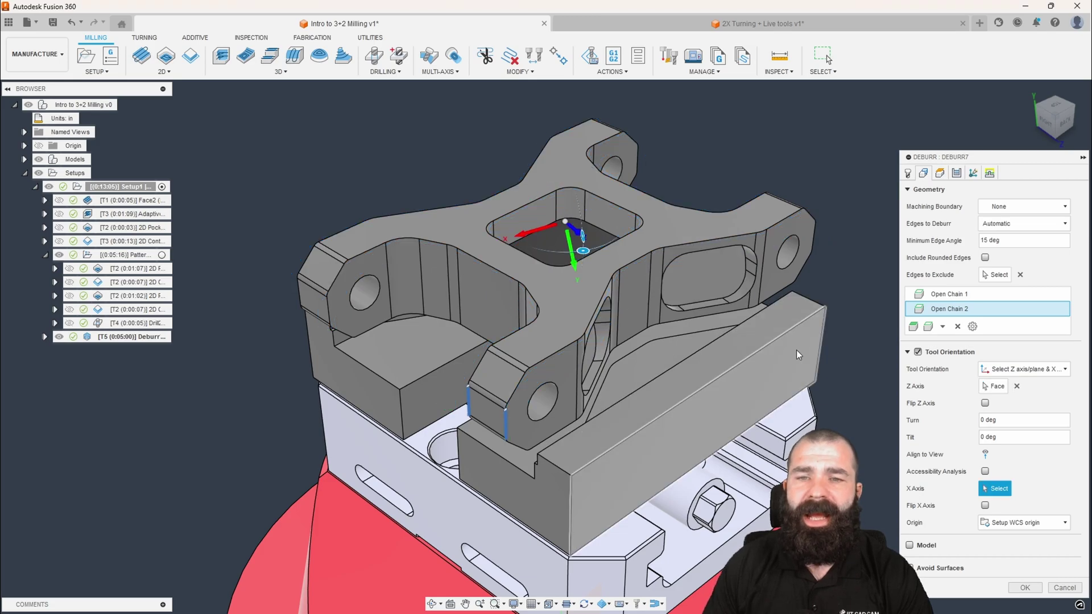
# Set Edges to Deburr to Selection, pick the rounded side pocket's edge, and generate the toolpath
pyautogui.click(1024, 224)
pyautogui.click(1013, 248)
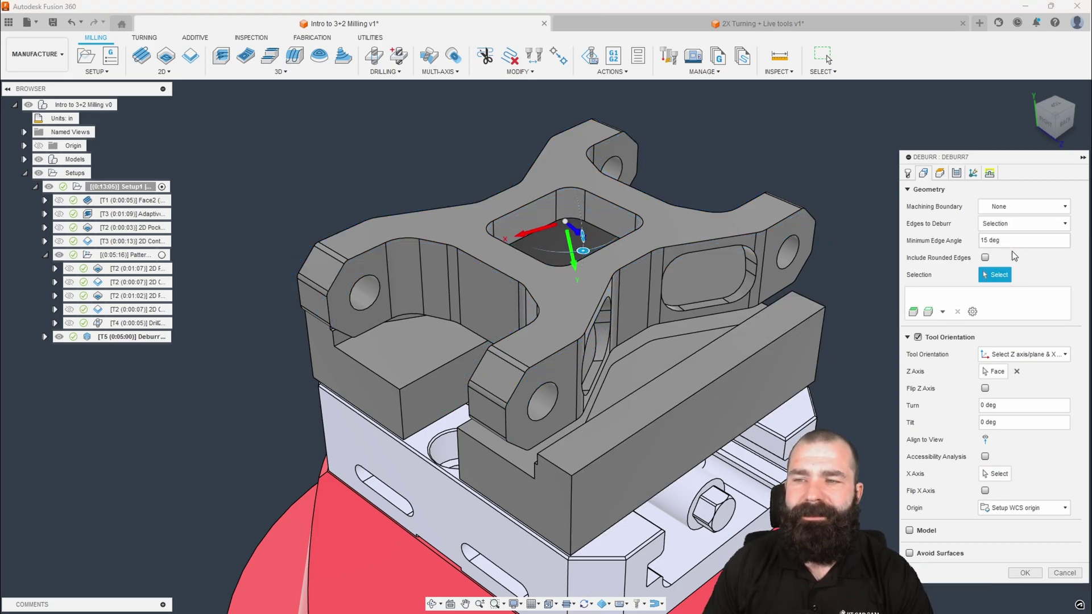
pyautogui.click(741, 300)
pyautogui.click(1026, 573)
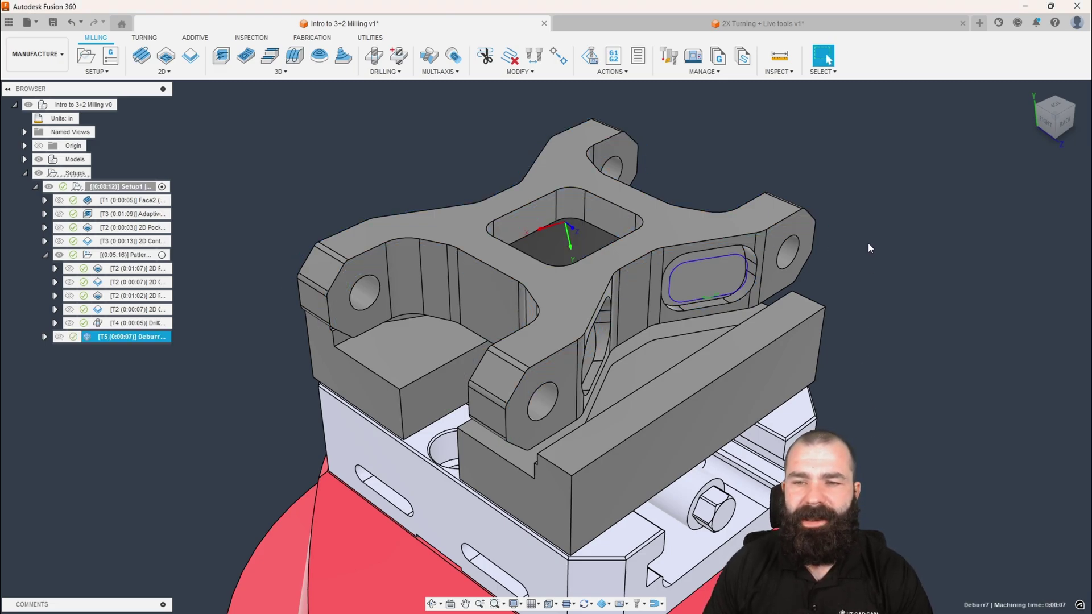
# Edit the deburr operation's tool orientation, using the flat face between the two rounded side pockets as the Z axis
pyautogui.moveTo(868, 242)
pyautogui.keyDown('shift'); pyautogui.mouseDown(button='middle')
pyautogui.moveTo(849, 239)
pyautogui.moveTo(854, 196)
pyautogui.moveTo(863, 241)
pyautogui.mouseUp(button='middle'); pyautogui.keyUp('shift')
pyautogui.scroll(2, 775, 238)
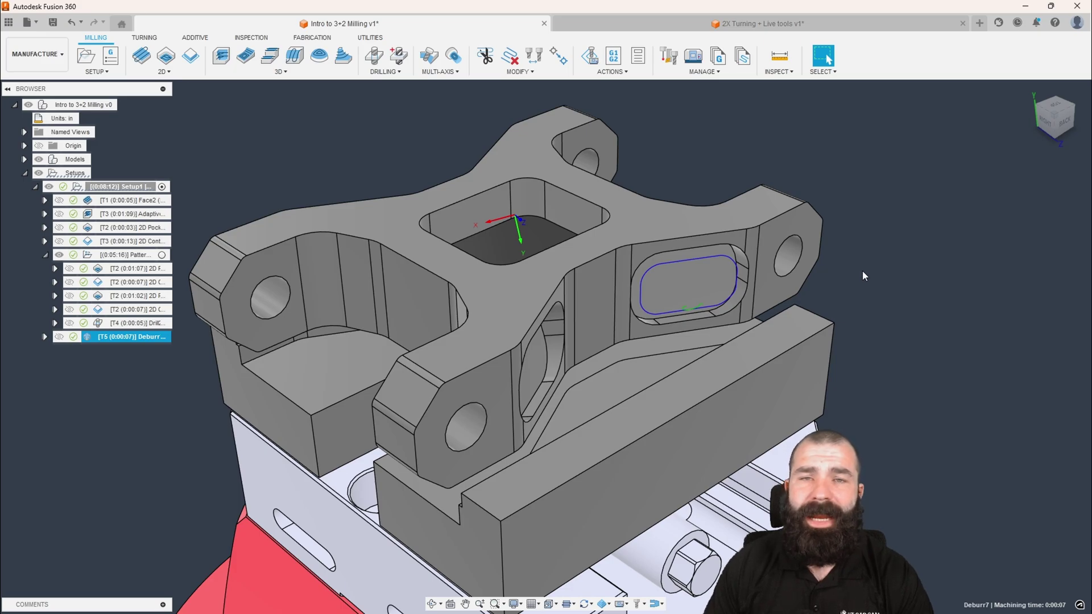
pyautogui.moveTo(863, 272)
pyautogui.keyDown('shift'); pyautogui.mouseDown(button='middle')
pyautogui.moveTo(847, 253)
pyautogui.moveTo(845, 268)
pyautogui.mouseUp(button='middle'); pyautogui.keyUp('shift')
pyautogui.doubleClick(93, 340)
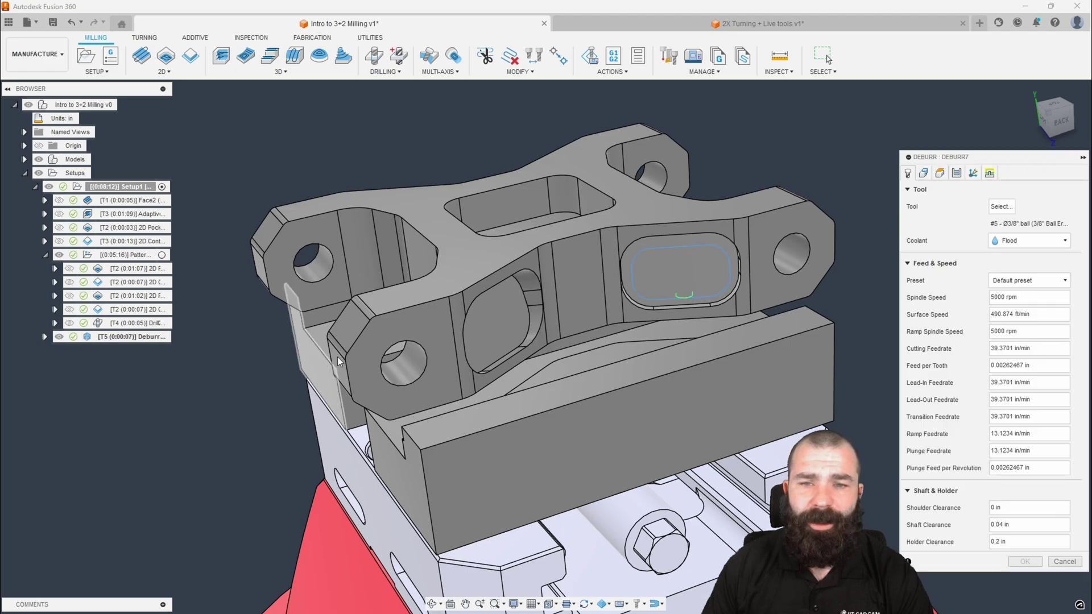
pyautogui.click(923, 173)
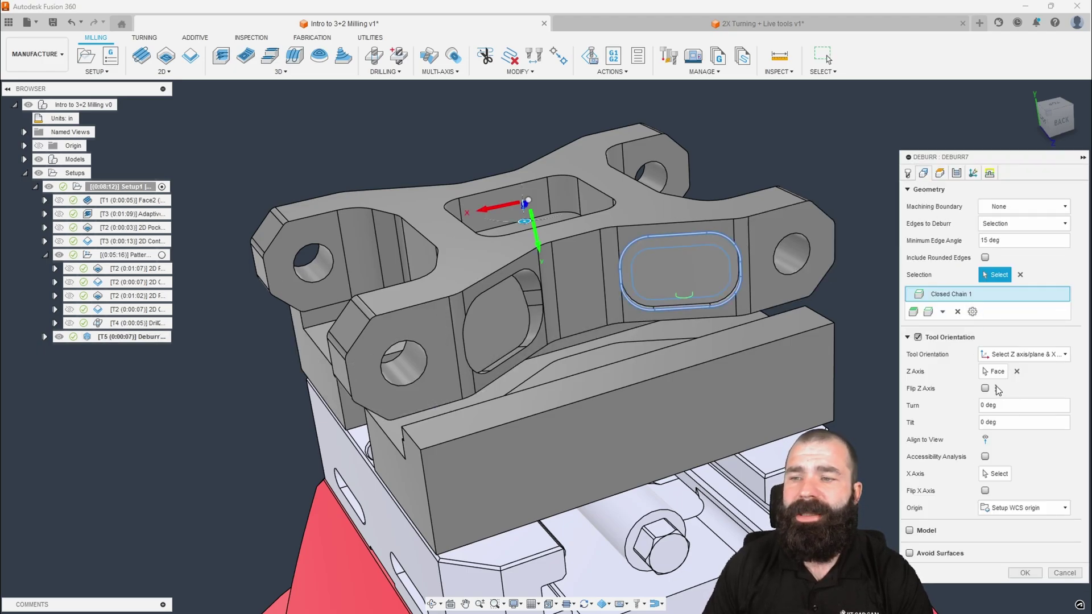
pyautogui.click(994, 371)
pyautogui.click(574, 283)
# Tilt the deburr tool orientation to -25 deg about the rotated axes
pyautogui.keyDown('shift'); pyautogui.moveTo(574, 282); pyautogui.dragTo(549, 200, button='middle'); pyautogui.keyUp('shift')
pyautogui.moveTo(549, 202); pyautogui.dragTo(545, 166)
pyautogui.moveTo(636, 269)
pyautogui.keyDown('shift'); pyautogui.mouseDown(button='middle')
pyautogui.moveTo(622, 247)
pyautogui.moveTo(626, 256)
pyautogui.mouseUp(button='middle'); pyautogui.keyUp('shift')
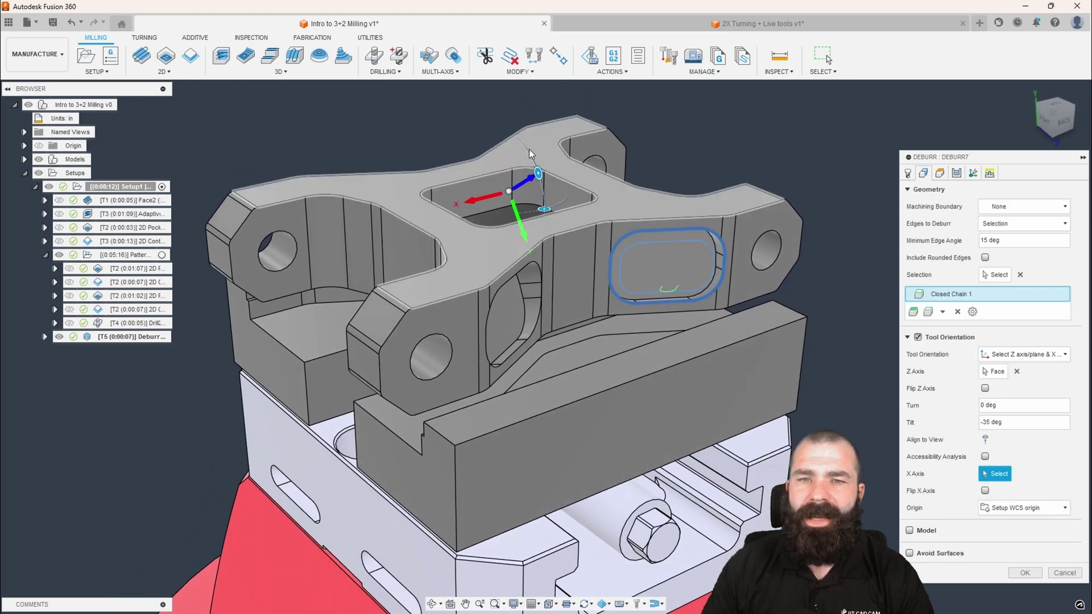
pyautogui.moveTo(531, 158); pyautogui.dragTo(540, 176)
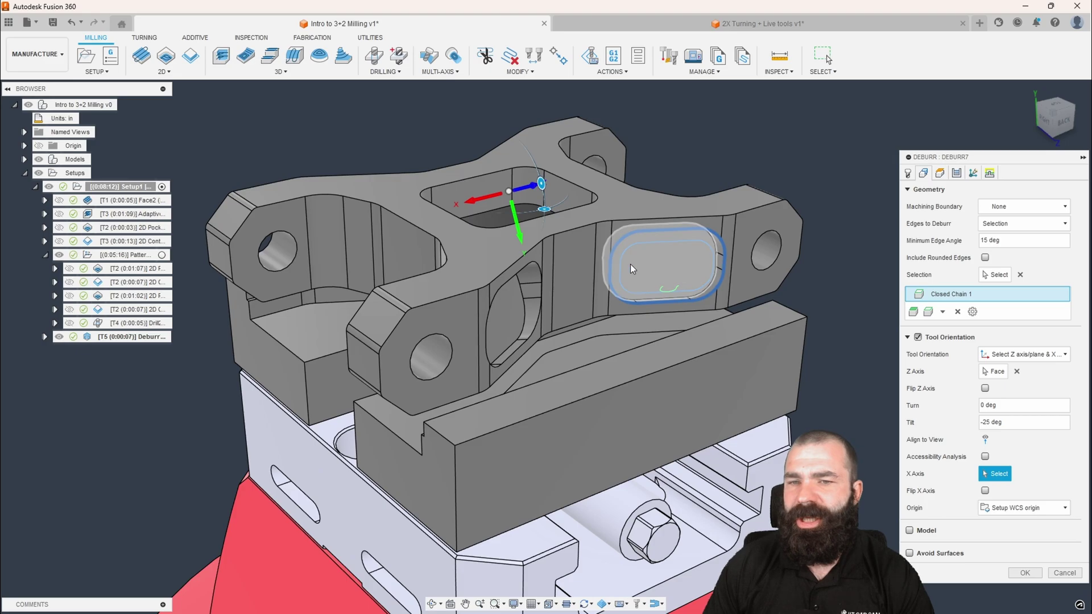
# Add the second rounded side pocket's edge to the deburr selection and regenerate the toolpath
pyautogui.click(997, 274)
pyautogui.keyDown('shift'); pyautogui.moveTo(671, 312); pyautogui.dragTo(544, 340, button='middle'); pyautogui.keyUp('shift')
pyautogui.click(518, 337)
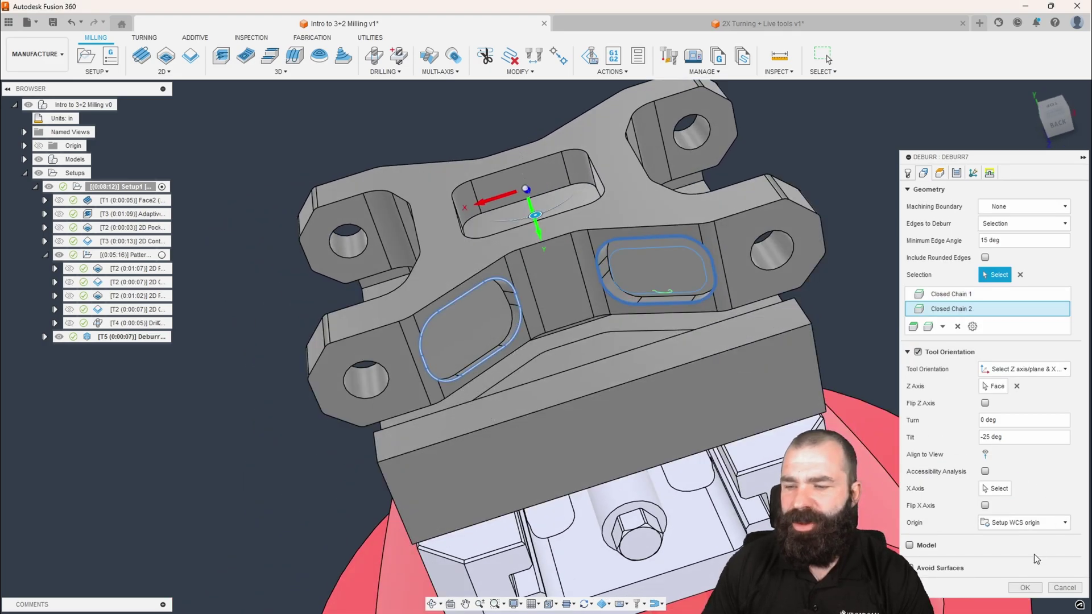
pyautogui.click(1024, 592)
pyautogui.keyDown('shift'); pyautogui.moveTo(797, 341); pyautogui.dragTo(859, 333, button='middle'); pyautogui.keyUp('shift')
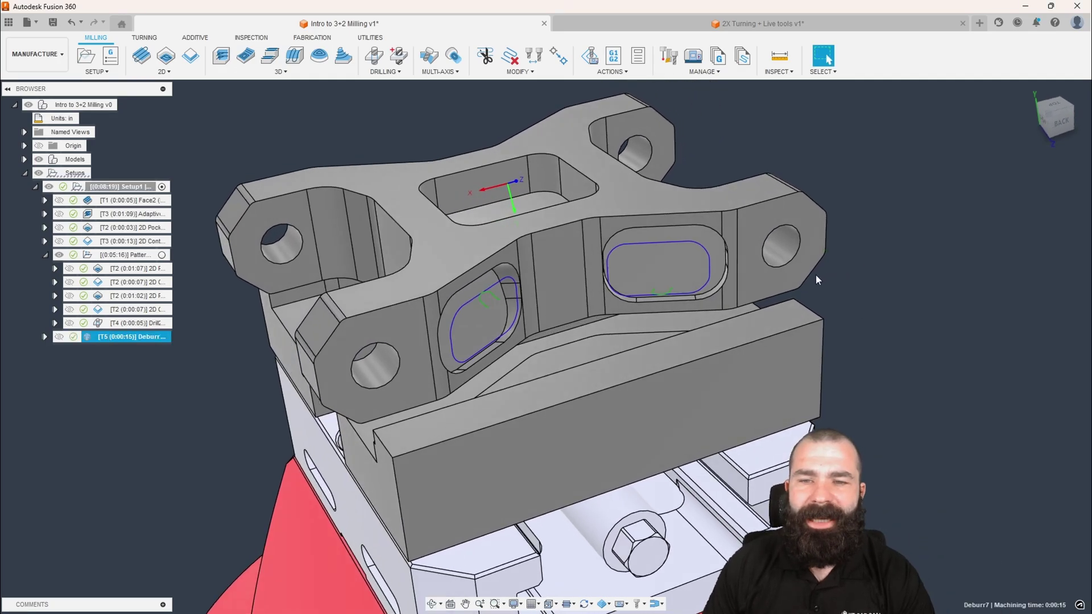
pyautogui.moveTo(817, 280)
pyautogui.keyDown('shift'); pyautogui.mouseDown(button='middle')
pyautogui.moveTo(838, 324)
pyautogui.moveTo(832, 262)
pyautogui.moveTo(828, 276)
pyautogui.mouseUp(button='middle'); pyautogui.keyUp('shift')
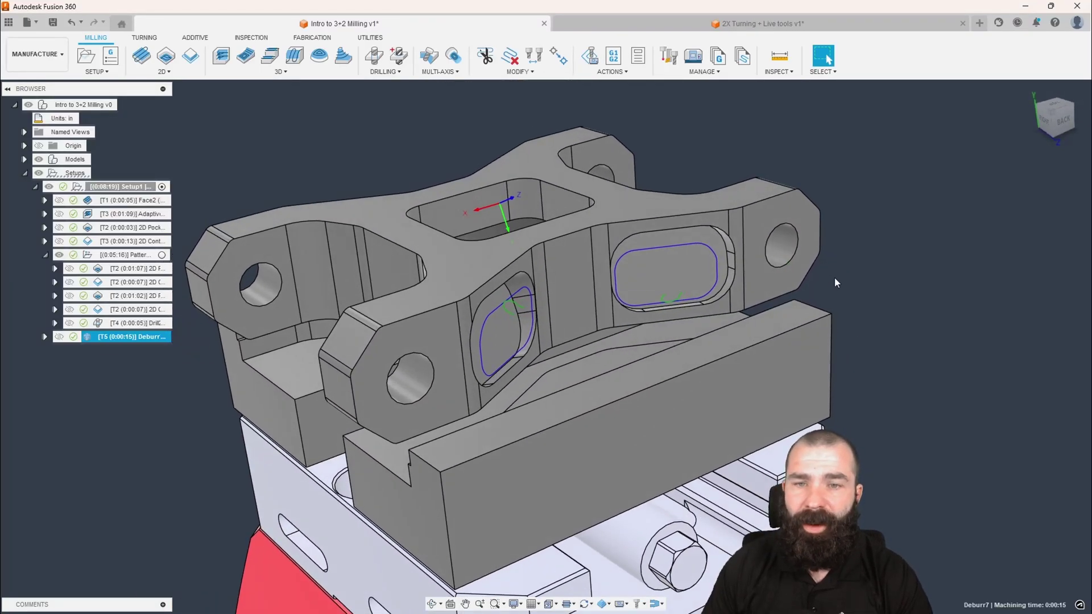
pyautogui.moveTo(900, 216)
pyautogui.keyDown('shift'); pyautogui.mouseDown(button='middle')
pyautogui.moveTo(912, 231)
pyautogui.moveTo(921, 216)
pyautogui.moveTo(911, 225)
pyautogui.mouseUp(button='middle'); pyautogui.keyUp('shift')
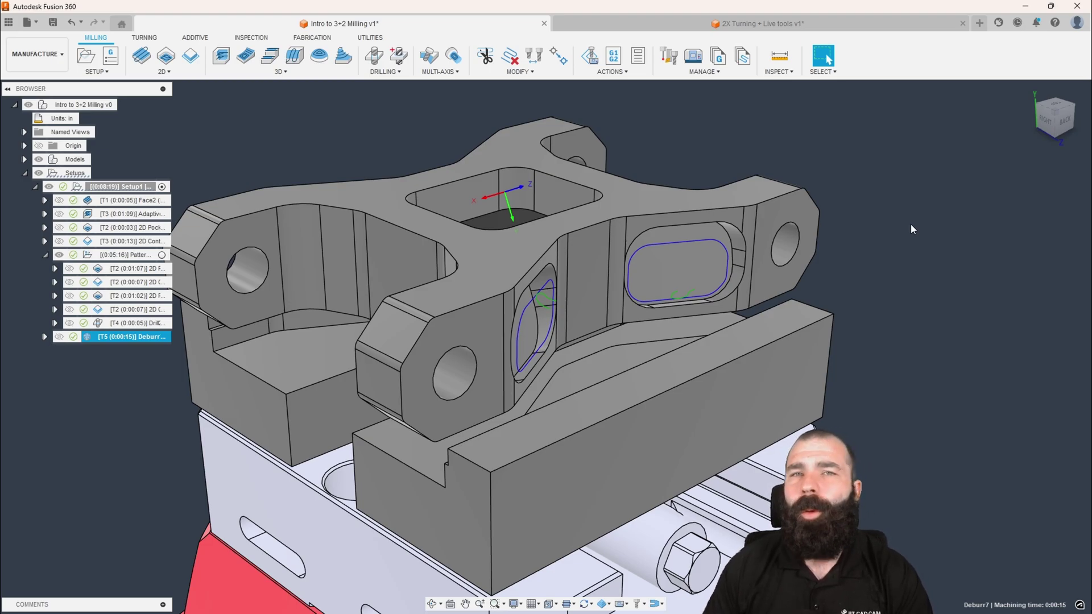
# Switch to the 2X Turning + Live tools document and generate a 3D Deburr toolpath with tool 3, the 1/4" Ball Endmill
pyautogui.click(763, 22)
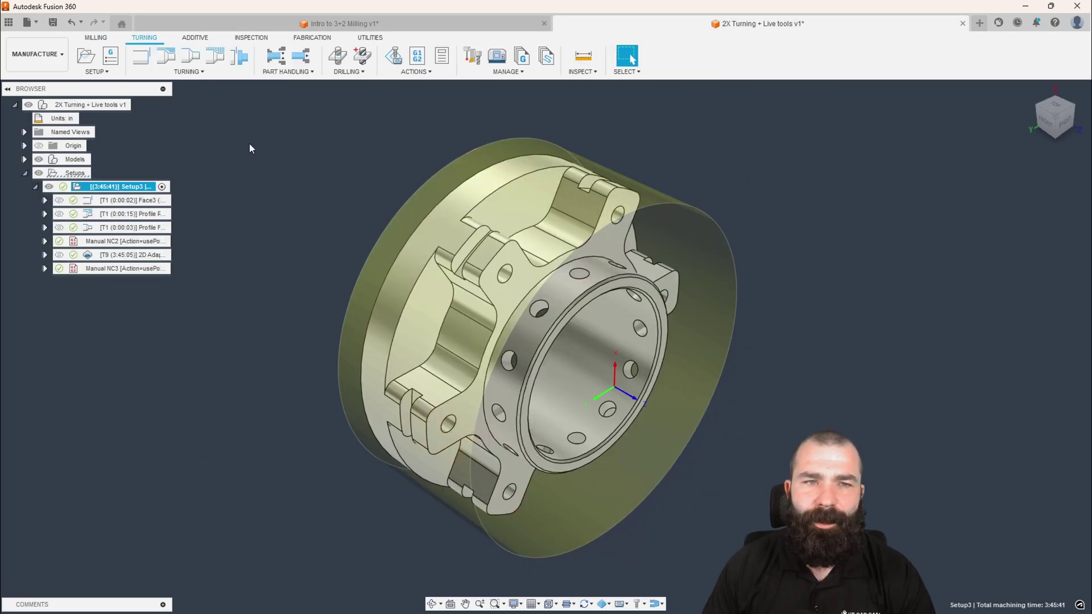
pyautogui.click(253, 73)
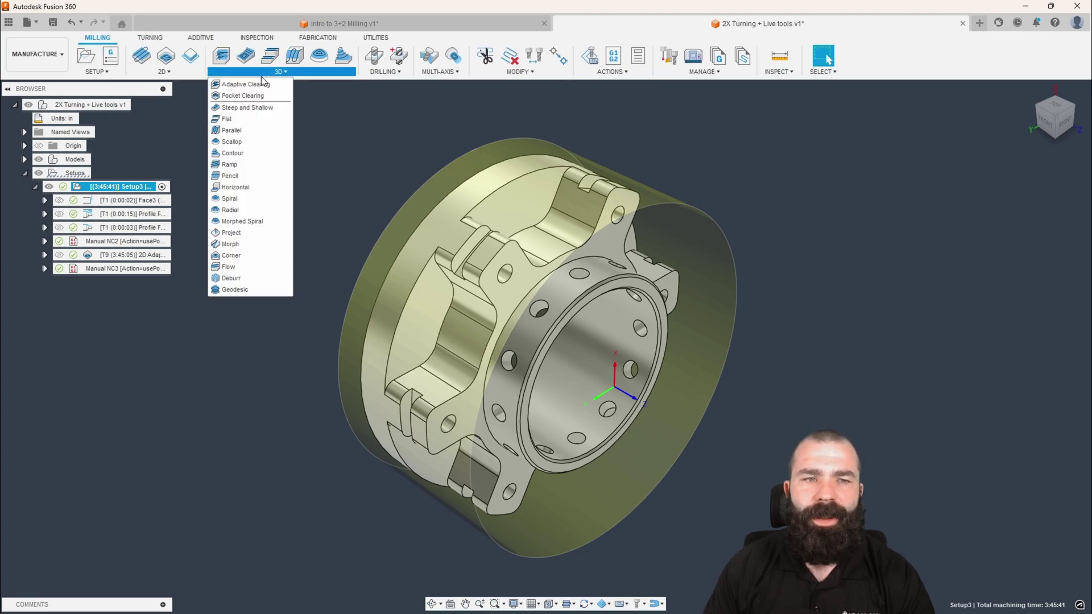
pyautogui.click(243, 278)
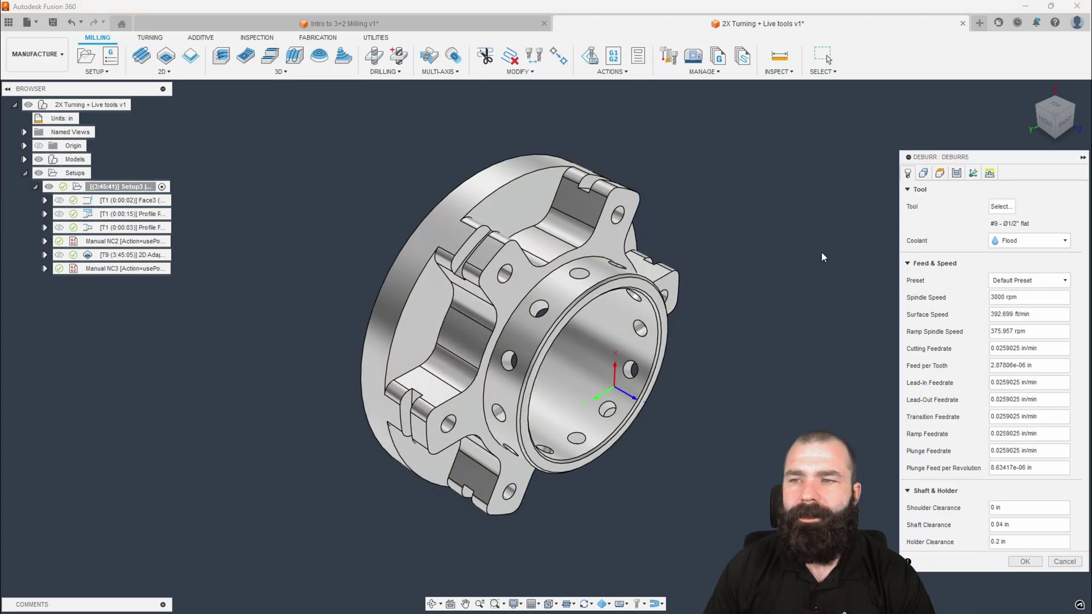
pyautogui.click(999, 207)
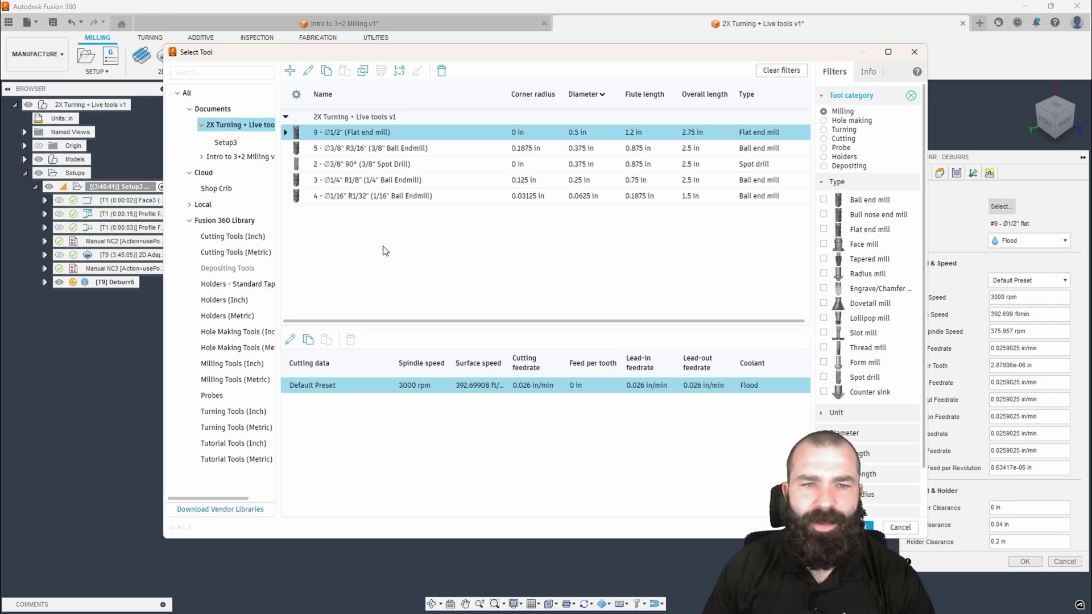
pyautogui.click(350, 181)
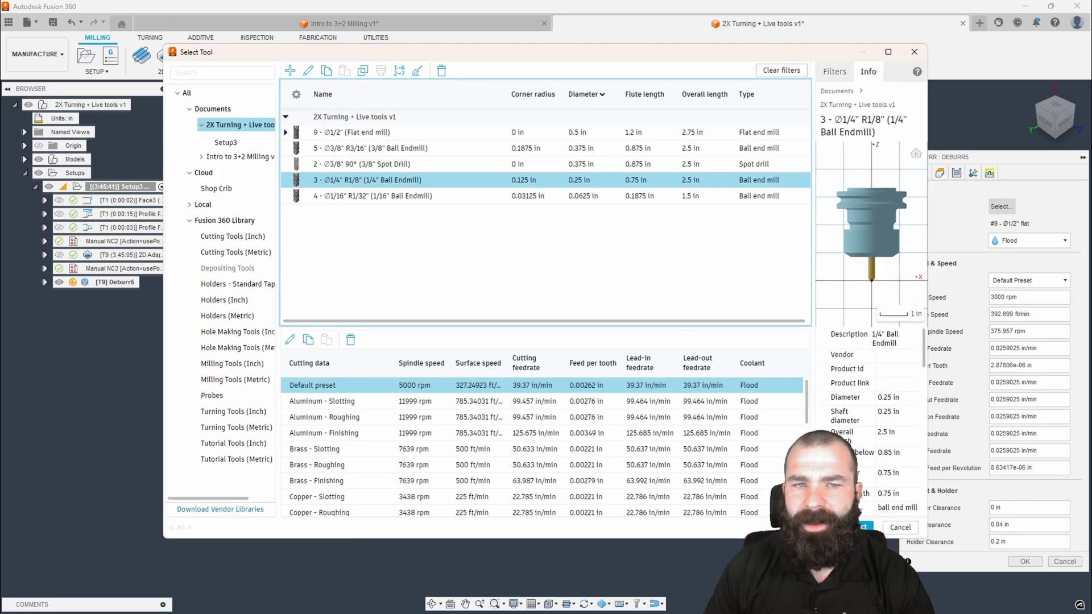
pyautogui.click(858, 527)
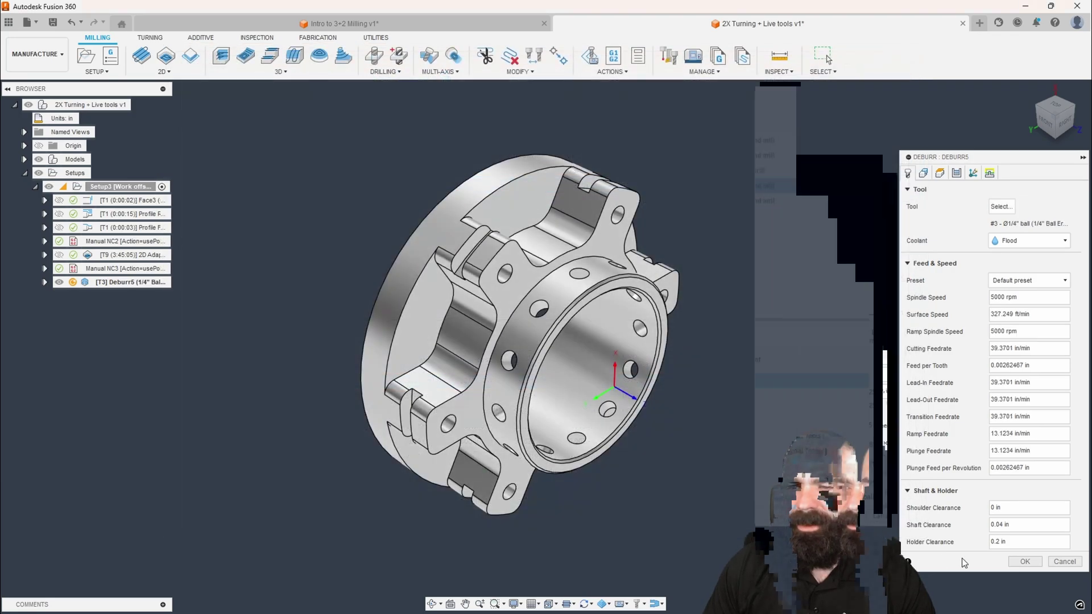
pyautogui.click(1016, 561)
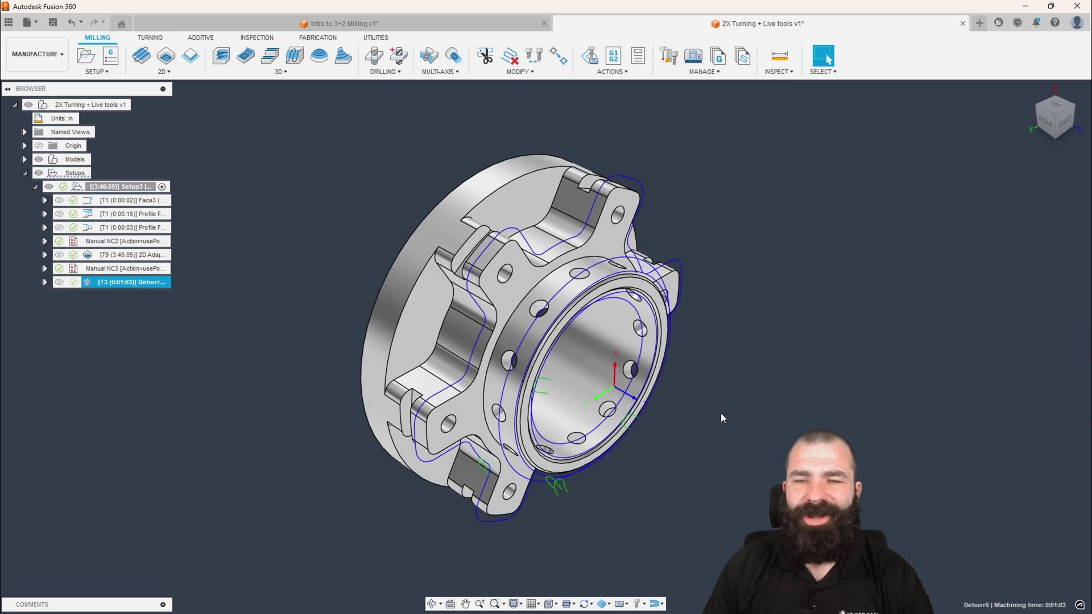
# Show the deburr toolpath's link moves and display the tool with its holder and shaft
pyautogui.moveTo(688, 380)
pyautogui.keyDown('shift'); pyautogui.mouseDown(button='middle')
pyautogui.moveTo(672, 364)
pyautogui.moveTo(697, 365)
pyautogui.mouseUp(button='middle'); pyautogui.keyUp('shift')
pyautogui.click(609, 604)
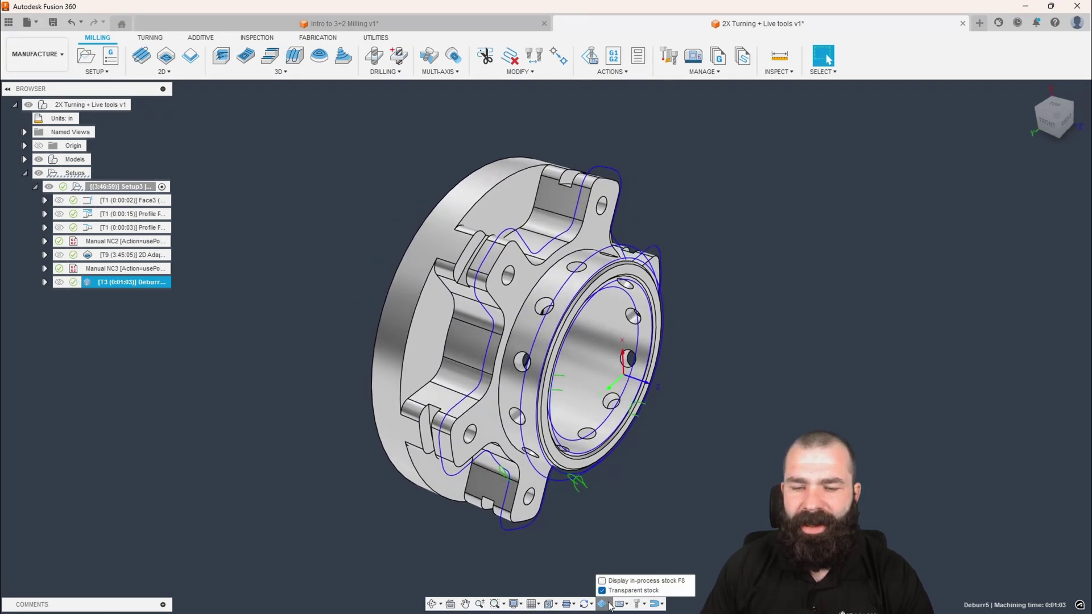
pyautogui.click(568, 604)
pyautogui.click(567, 552)
pyautogui.click(637, 604)
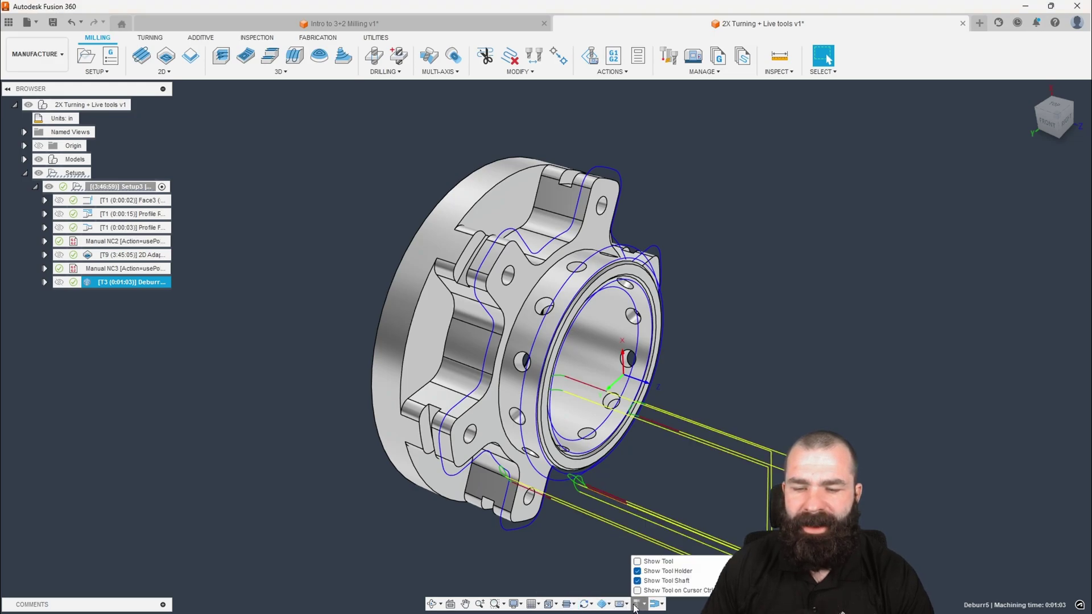
pyautogui.click(637, 561)
pyautogui.scroll(-5, 646, 446)
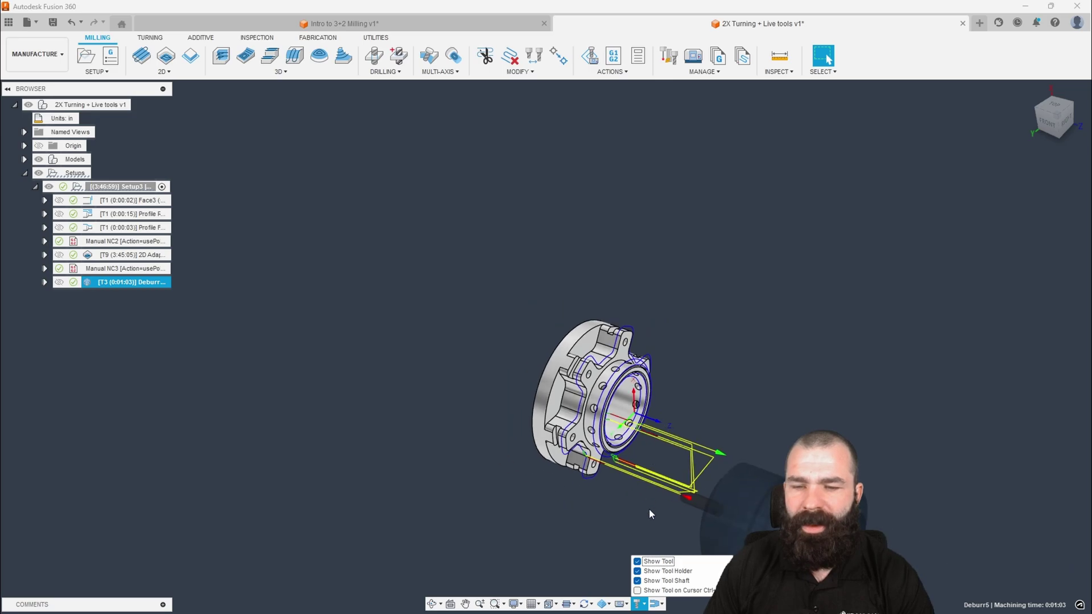
pyautogui.scroll(3, 650, 511)
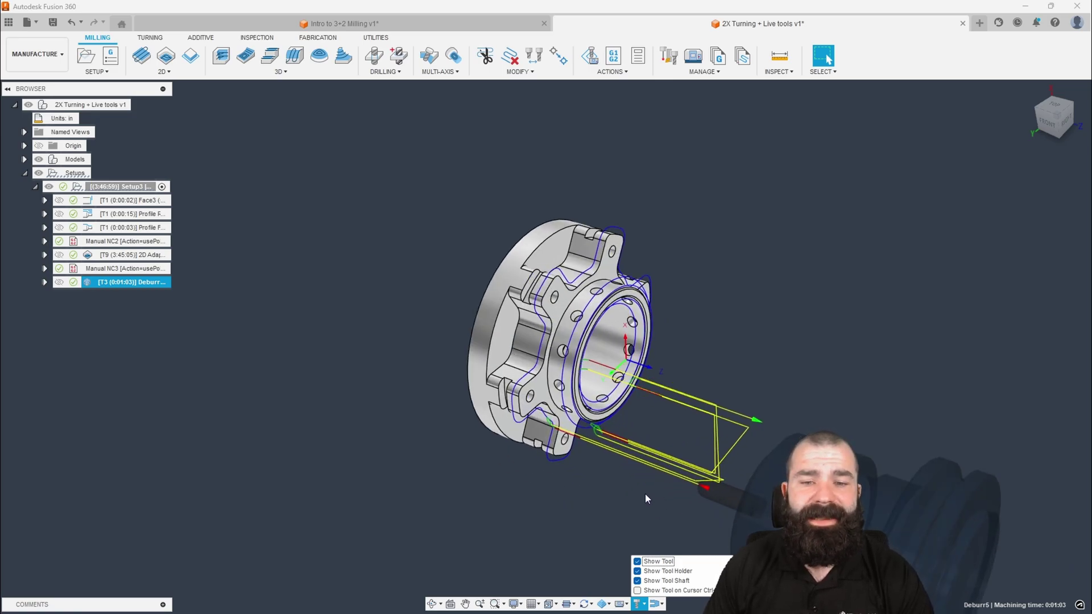
# Set Edges to Deburr to Selection, pick the outer edge chain of the lobed flange, and regenerate the toolpath
pyautogui.doubleClick(87, 285)
pyautogui.doubleClick(88, 284)
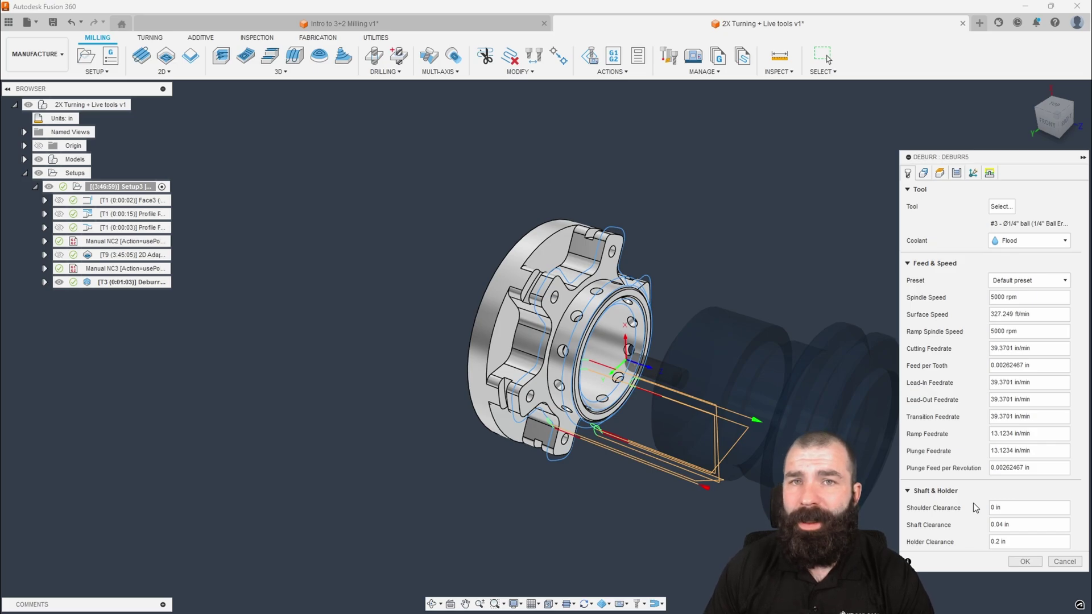
pyautogui.click(923, 173)
pyautogui.click(1004, 224)
pyautogui.click(997, 247)
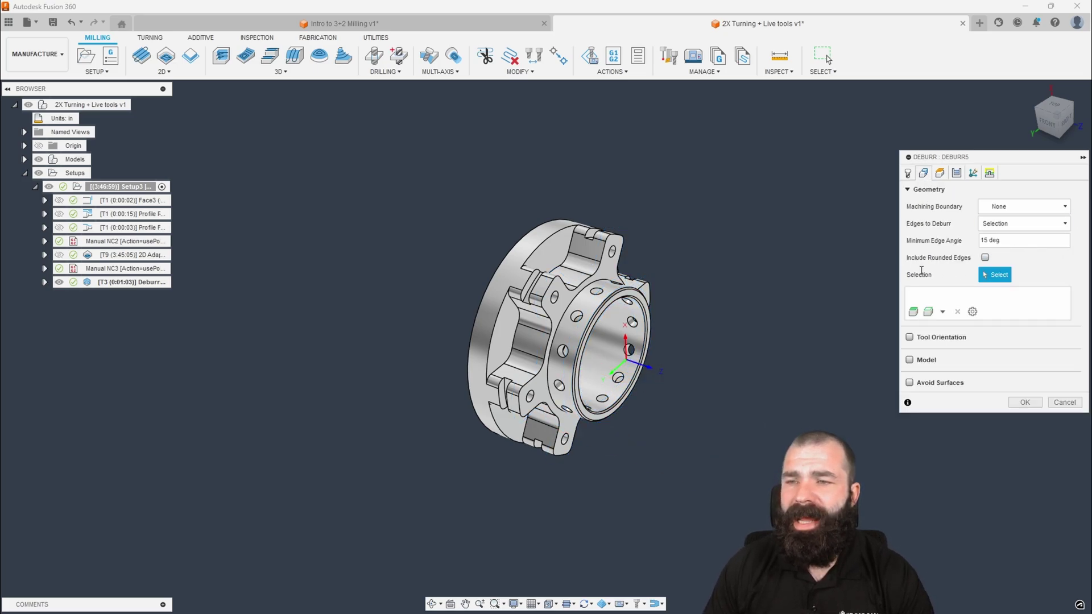
pyautogui.click(588, 282)
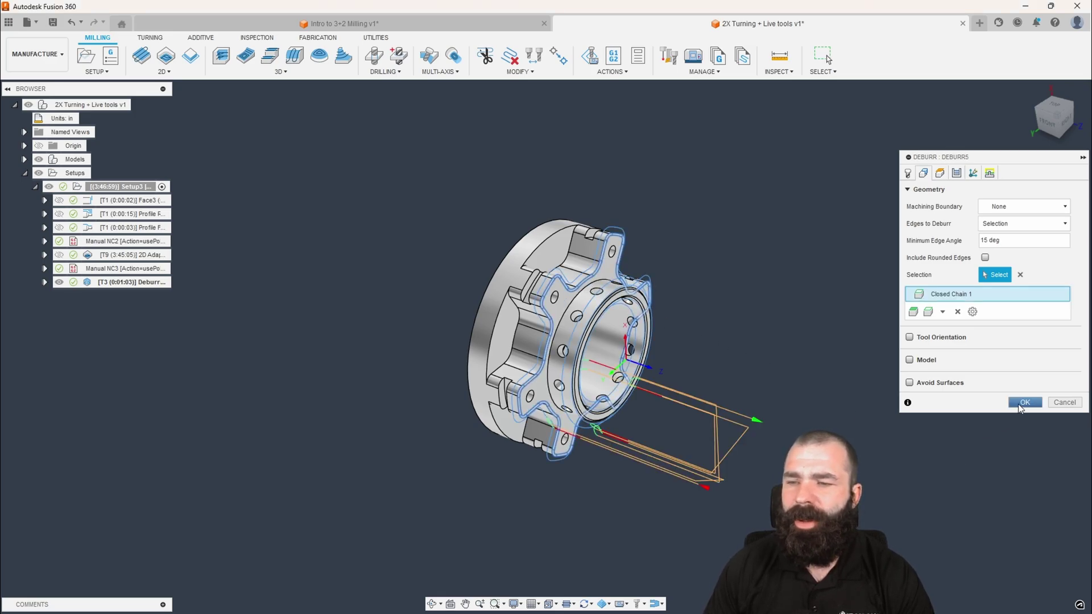
pyautogui.press('Return')
pyautogui.scroll(3, 570, 392)
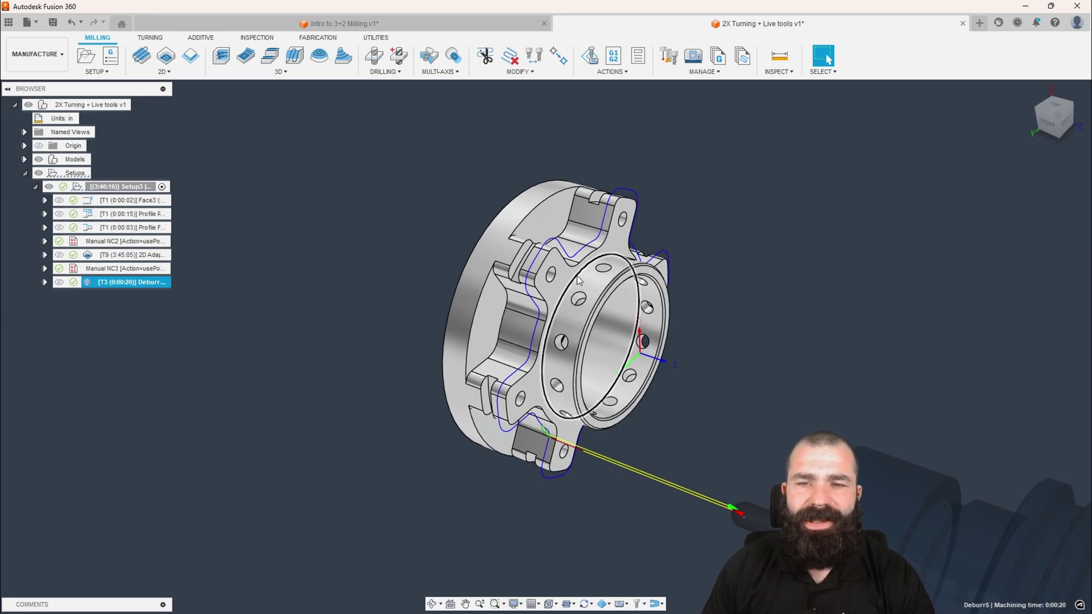
pyautogui.scroll(-1, 579, 279)
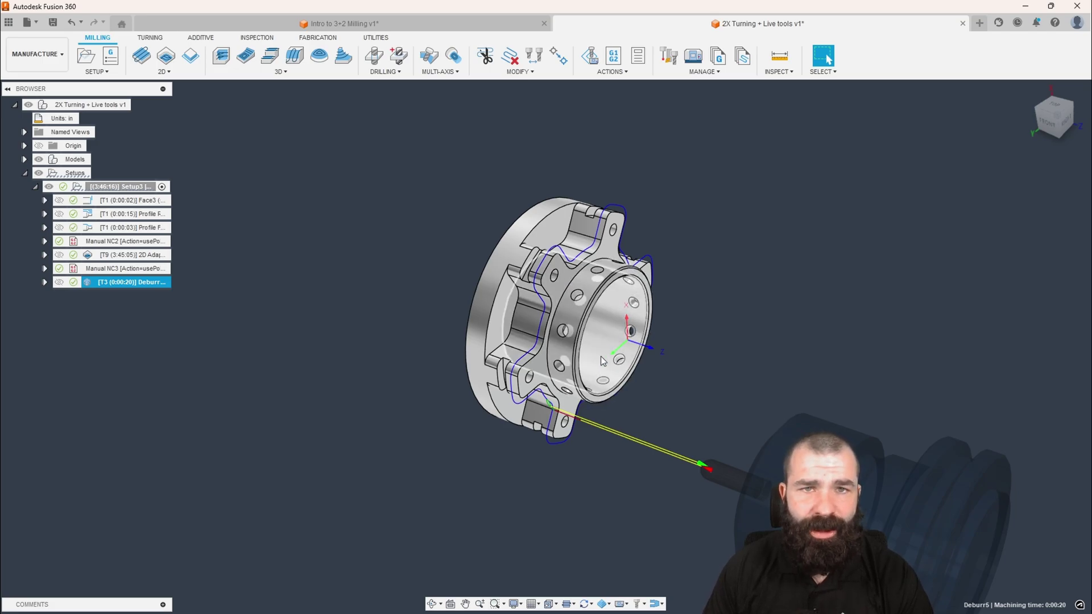
# Set the deburr operation's machining type to 4-axis, regenerate the toolpath, and examine the tool's approach around the flange
pyautogui.doubleClick(131, 282)
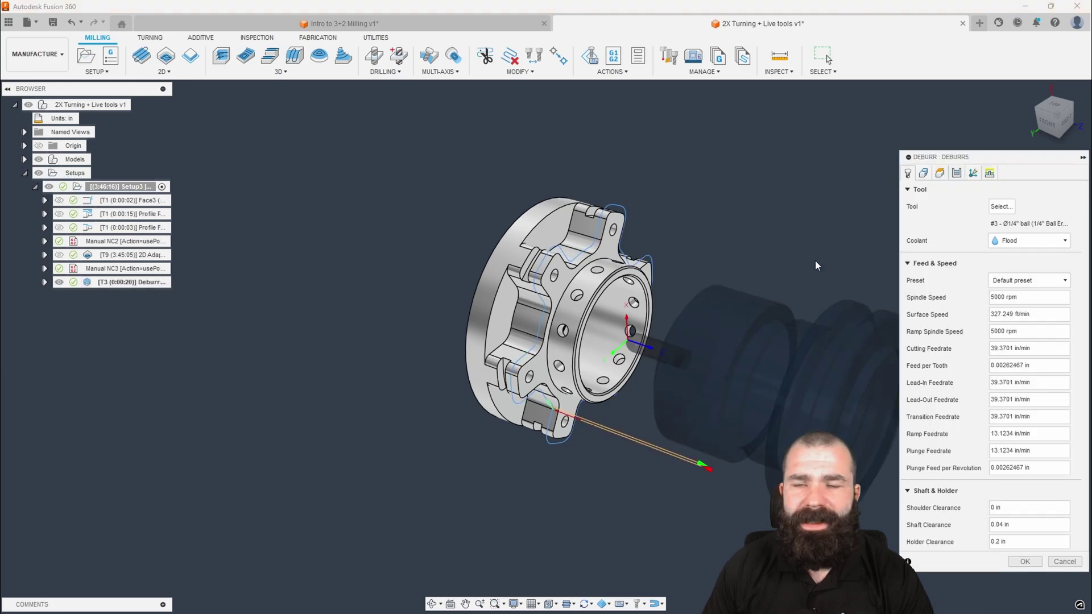
pyautogui.click(974, 173)
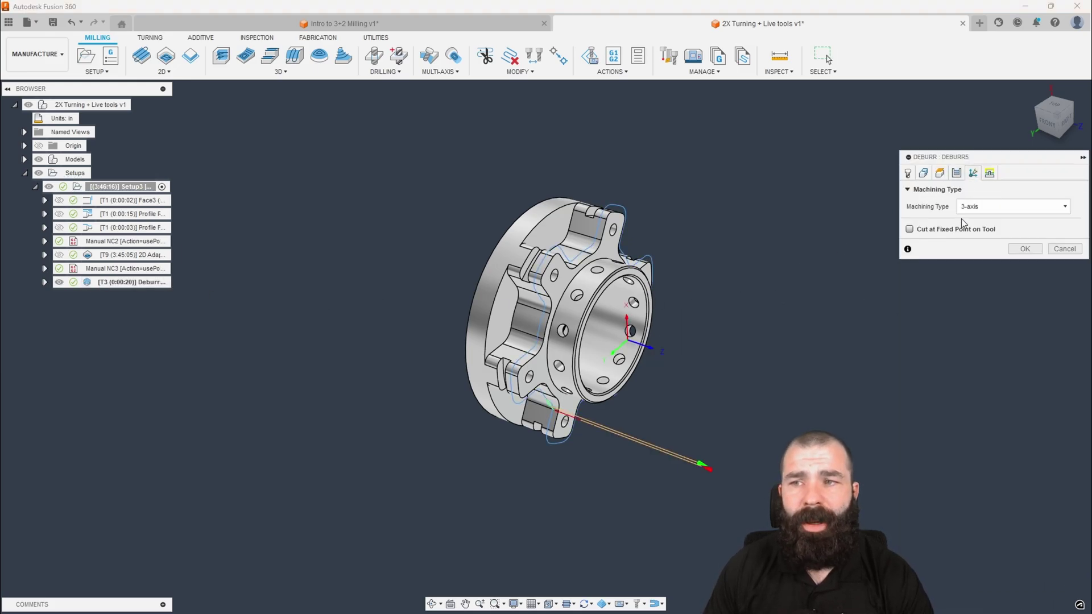
pyautogui.click(976, 208)
pyautogui.click(977, 233)
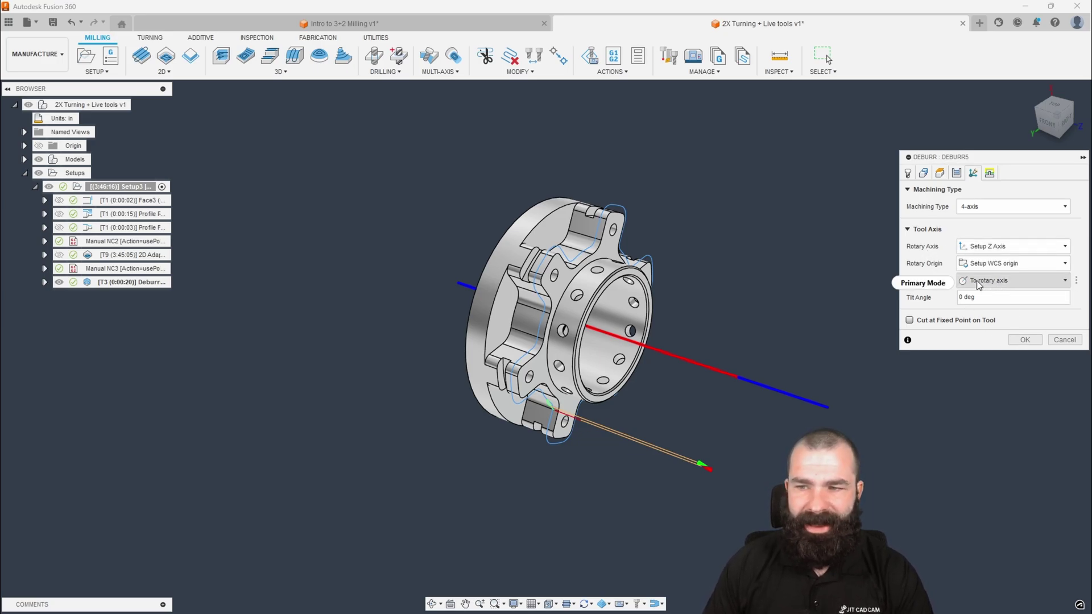
pyautogui.moveTo(987, 283)
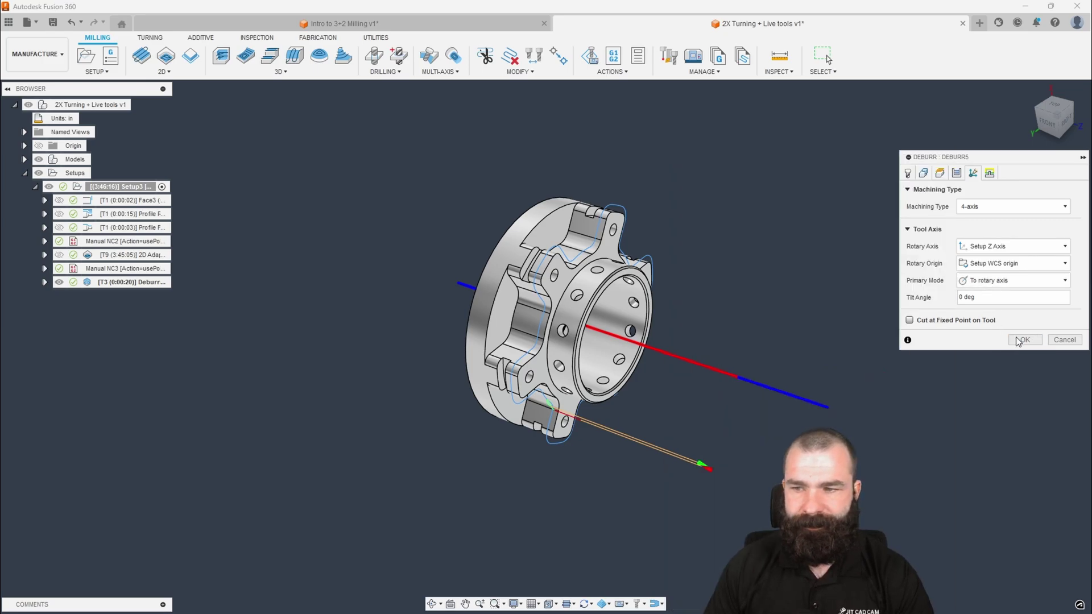
pyautogui.press('Return')
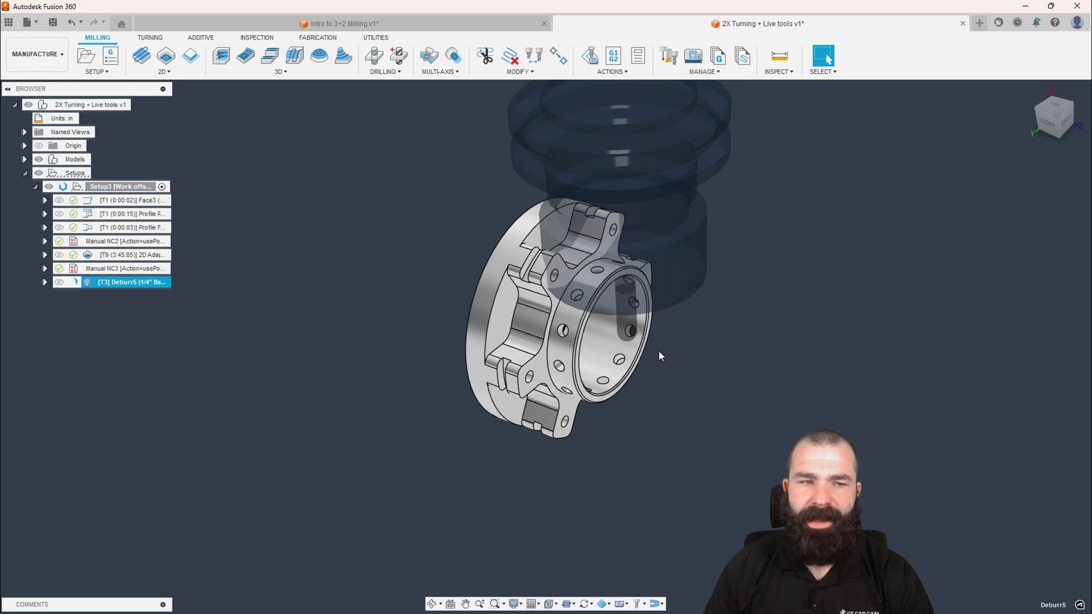
pyautogui.keyDown('shift'); pyautogui.moveTo(584, 353); pyautogui.dragTo(513, 349, button='middle'); pyautogui.keyUp('shift')
pyautogui.keyDown('shift'); pyautogui.moveTo(662, 279); pyautogui.dragTo(679, 325, button='middle'); pyautogui.keyUp('shift')
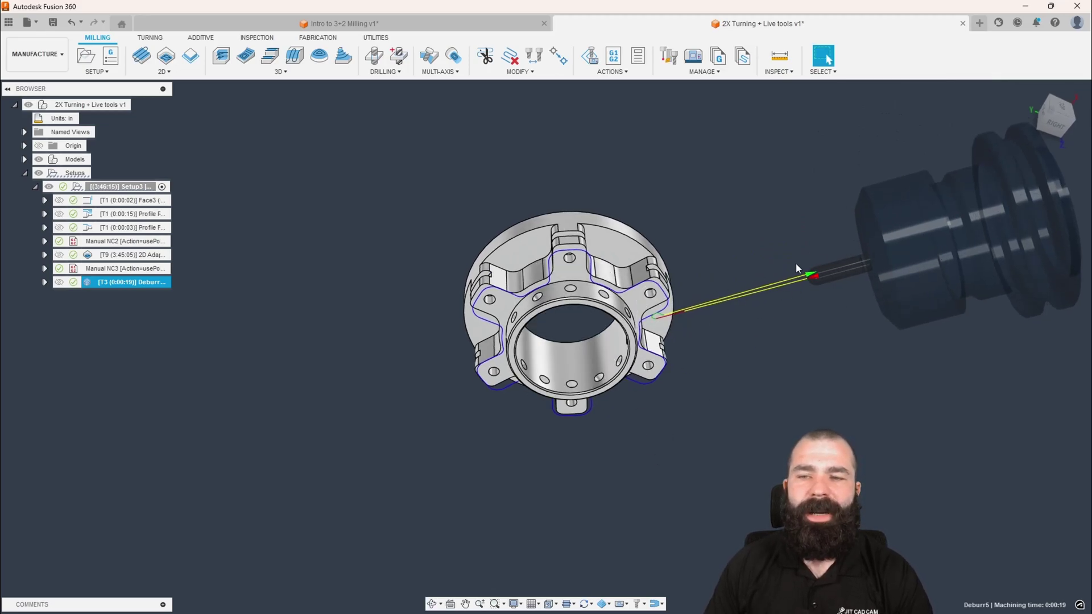
pyautogui.keyDown('shift'); pyautogui.moveTo(692, 321); pyautogui.dragTo(718, 467, button='middle'); pyautogui.keyUp('shift')
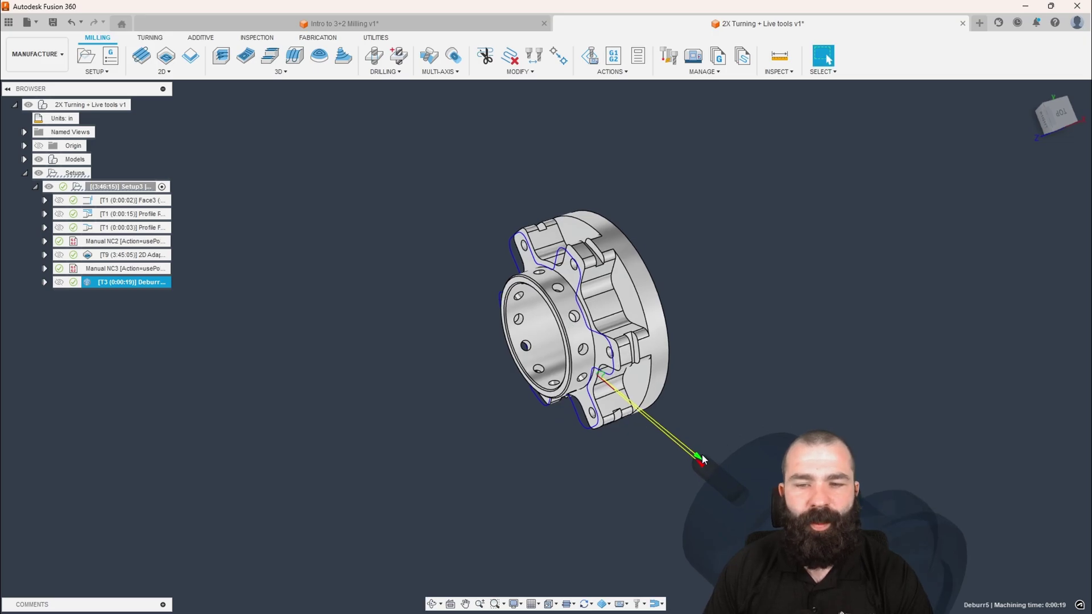
pyautogui.keyDown('shift'); pyautogui.moveTo(594, 320); pyautogui.dragTo(538, 304, button='middle'); pyautogui.keyUp('shift')
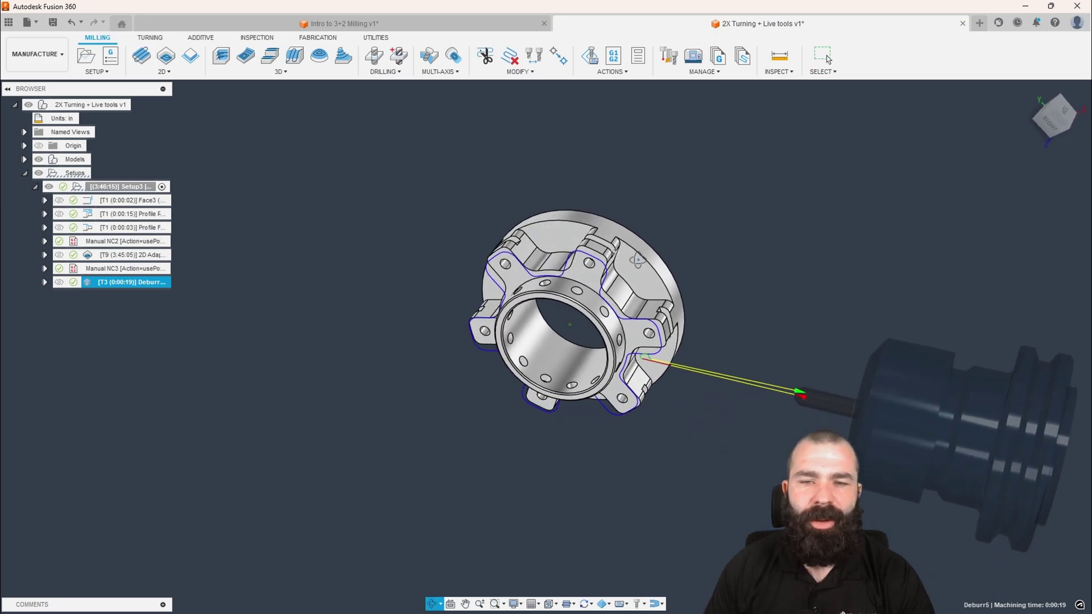
# Add the two outer arc edges behind the lobes to the deburr operation's edge selection and regenerate the toolpath
pyautogui.doubleClick(91, 285)
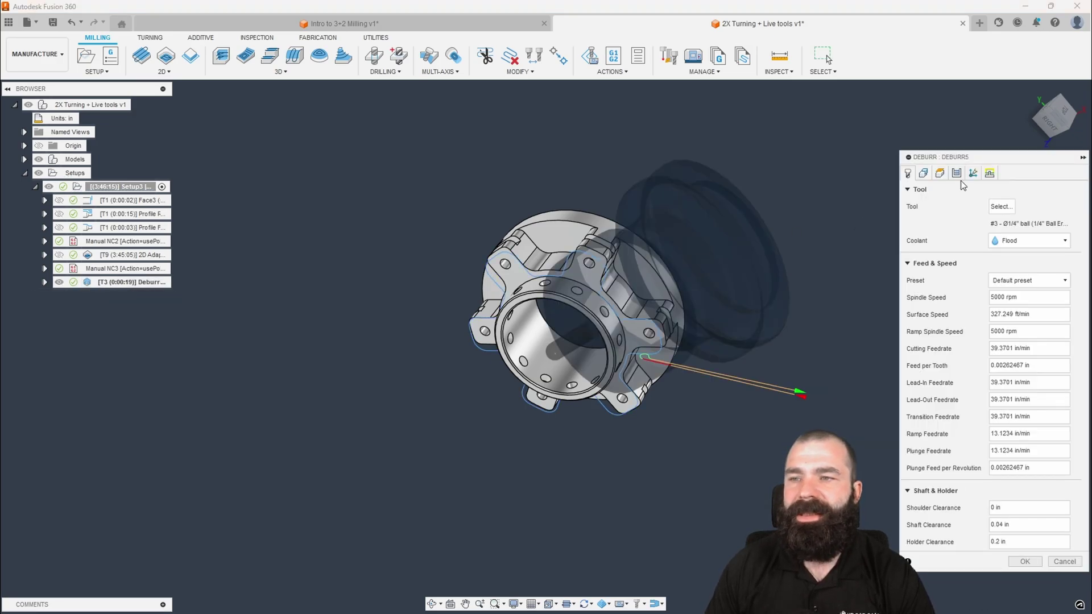
pyautogui.click(957, 174)
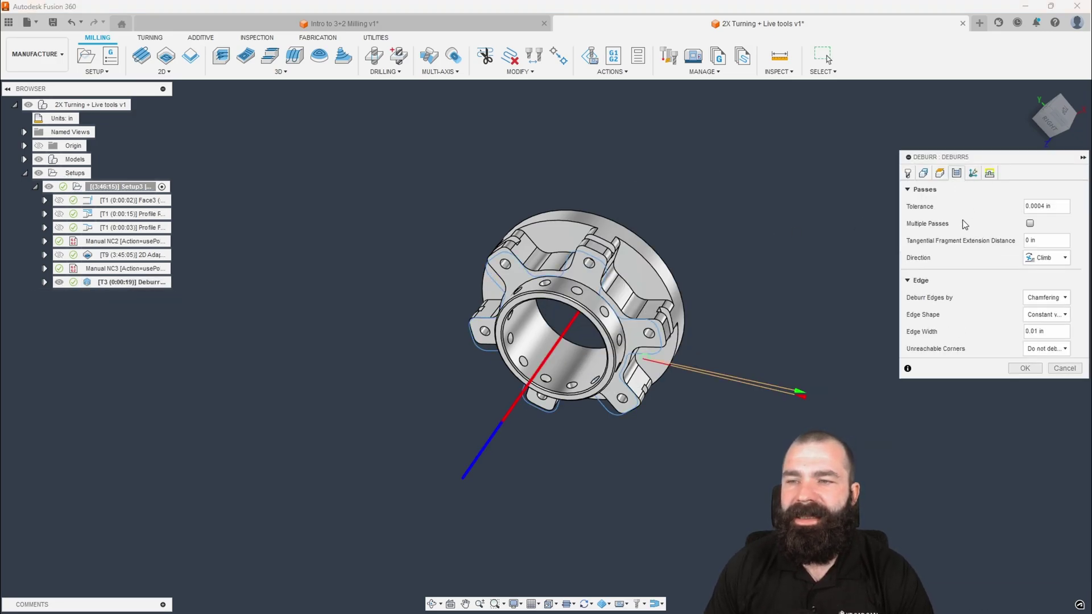
pyautogui.click(924, 174)
pyautogui.click(641, 250)
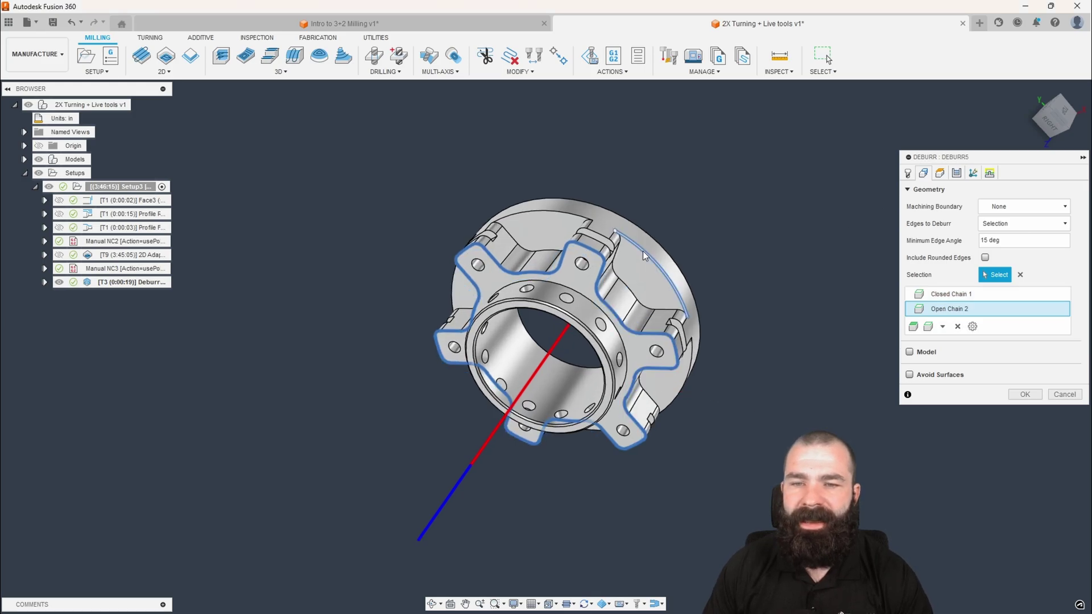
pyautogui.click(561, 214)
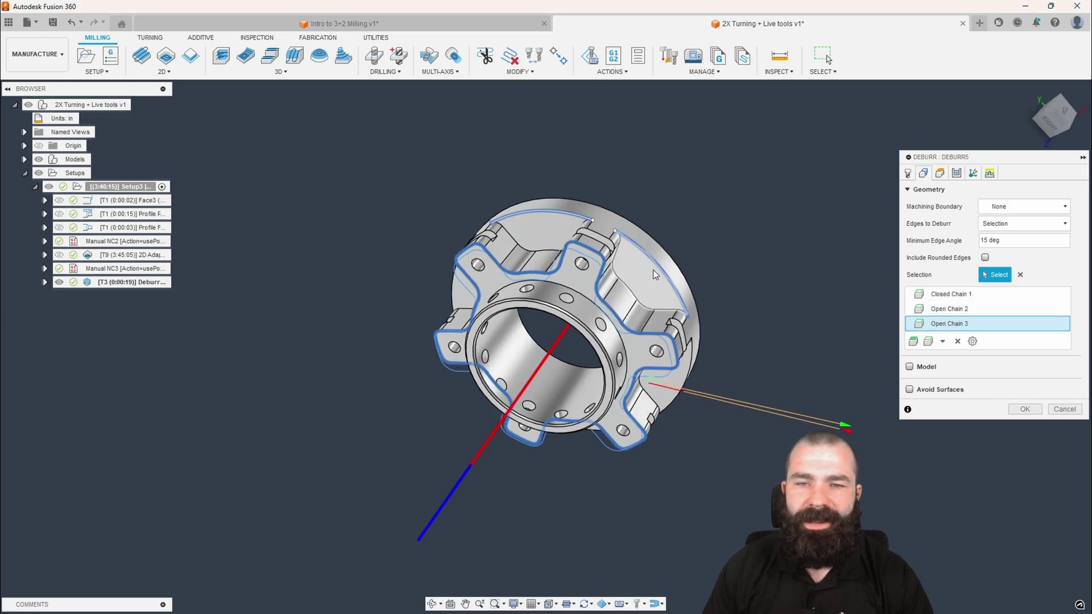
pyautogui.click(1025, 409)
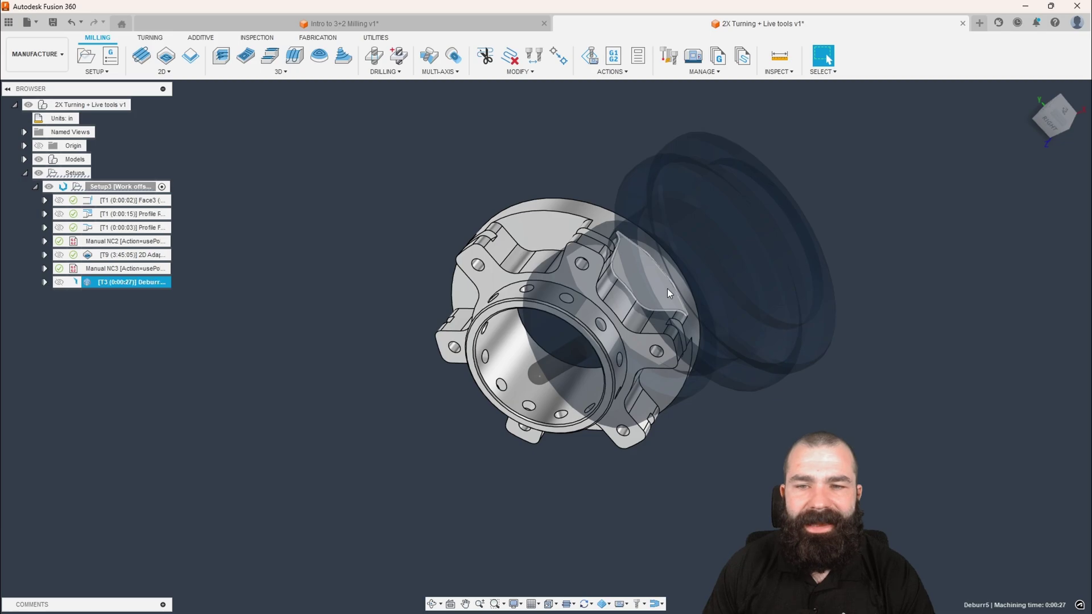
# Compare with the 2D Chamfer option and examine the deburr toolpath along the outer arc edges and their ends
pyautogui.click(164, 71)
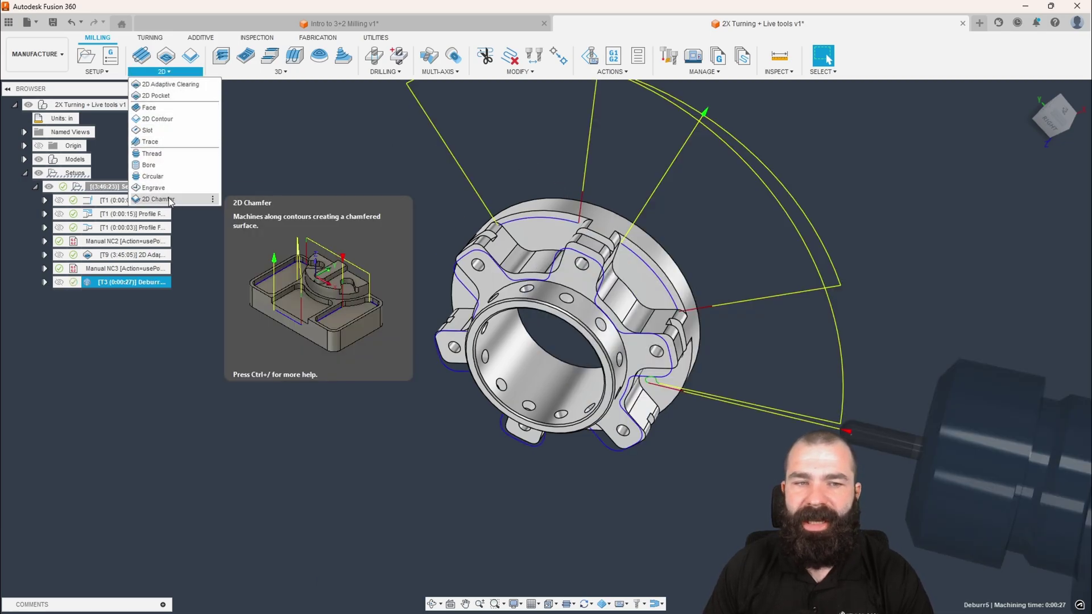
pyautogui.click(319, 169)
pyautogui.scroll(2, 494, 216)
pyautogui.click(132, 282)
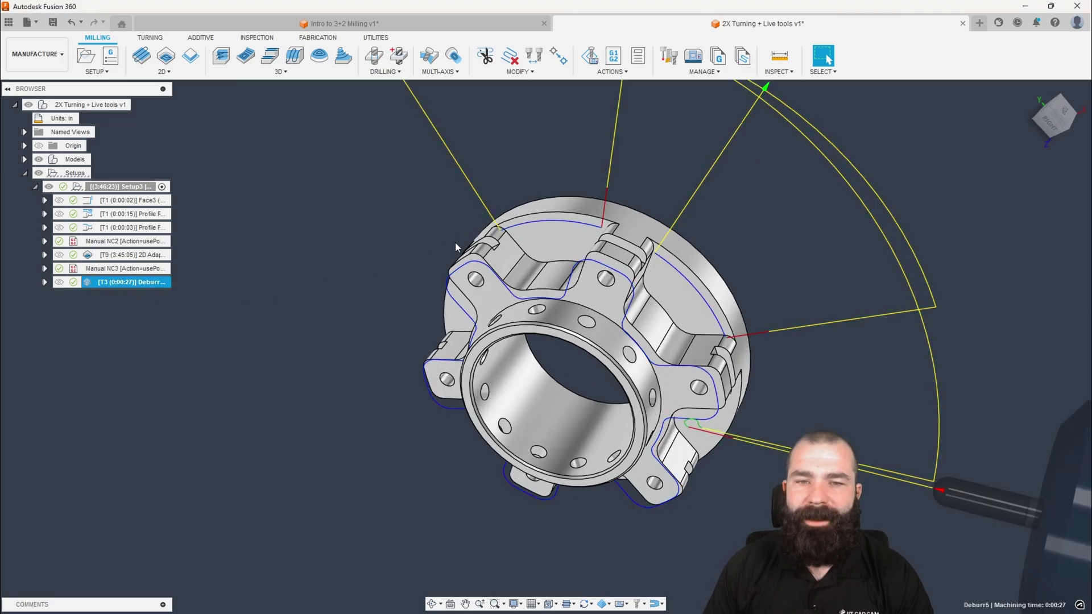
pyautogui.scroll(5, 455, 241)
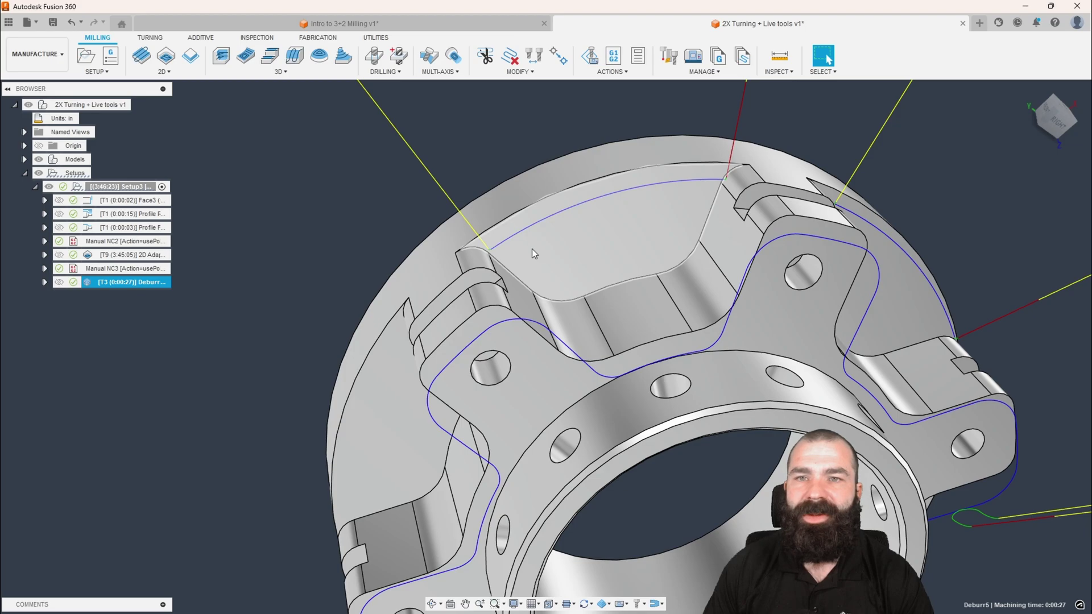
pyautogui.scroll(-4, 533, 252)
pyautogui.moveTo(538, 249)
pyautogui.keyDown('shift'); pyautogui.mouseDown(button='middle')
pyautogui.moveTo(549, 244)
pyautogui.moveTo(536, 252)
pyautogui.mouseUp(button='middle'); pyautogui.keyUp('shift')
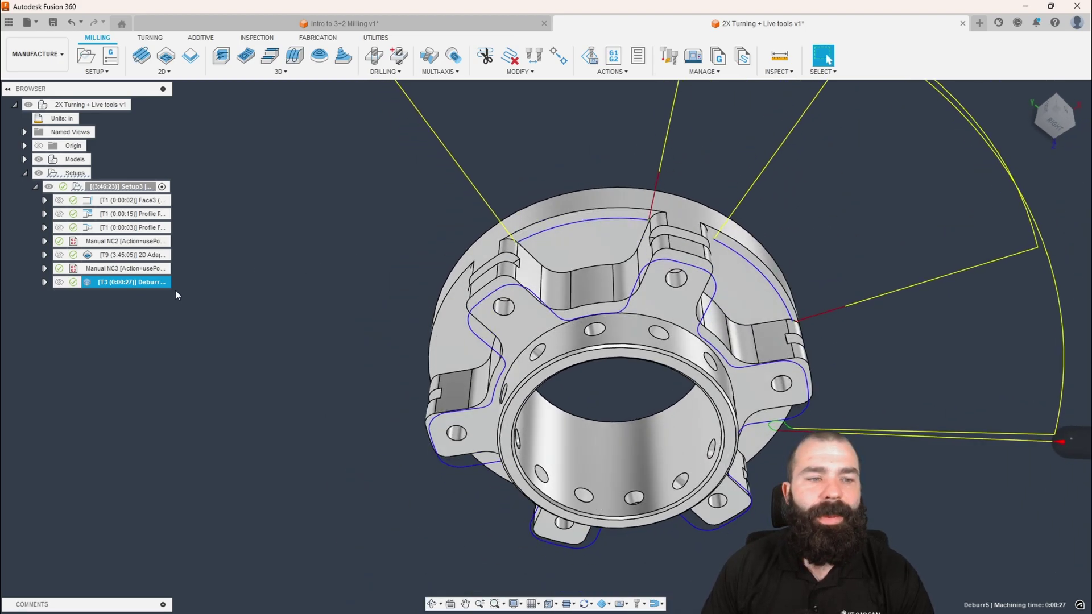
# Set the deburr operation's Unreachable Corners to Cut with tip of tool and regenerate the toolpath
pyautogui.doubleClick(88, 281)
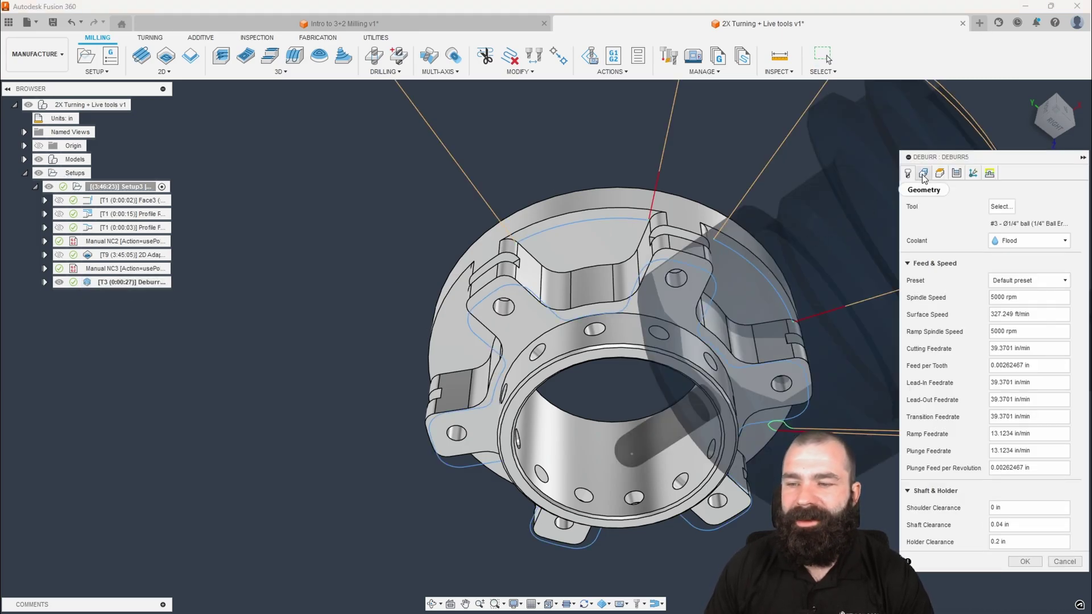
pyautogui.click(923, 175)
pyautogui.keyDown('shift'); pyautogui.moveTo(802, 220); pyautogui.dragTo(748, 227, button='middle'); pyautogui.keyUp('shift')
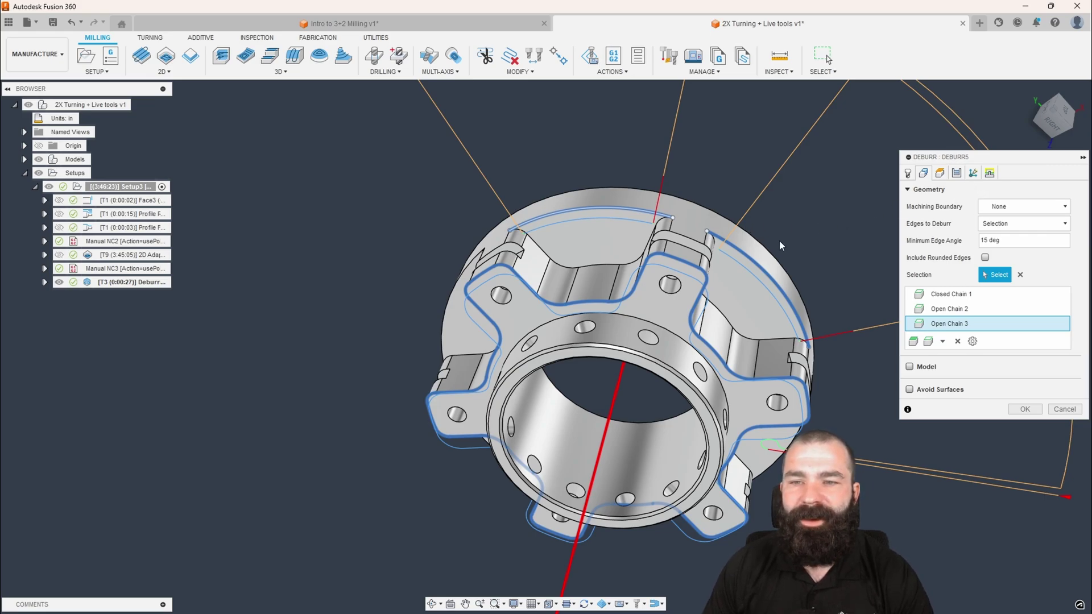
pyautogui.click(957, 173)
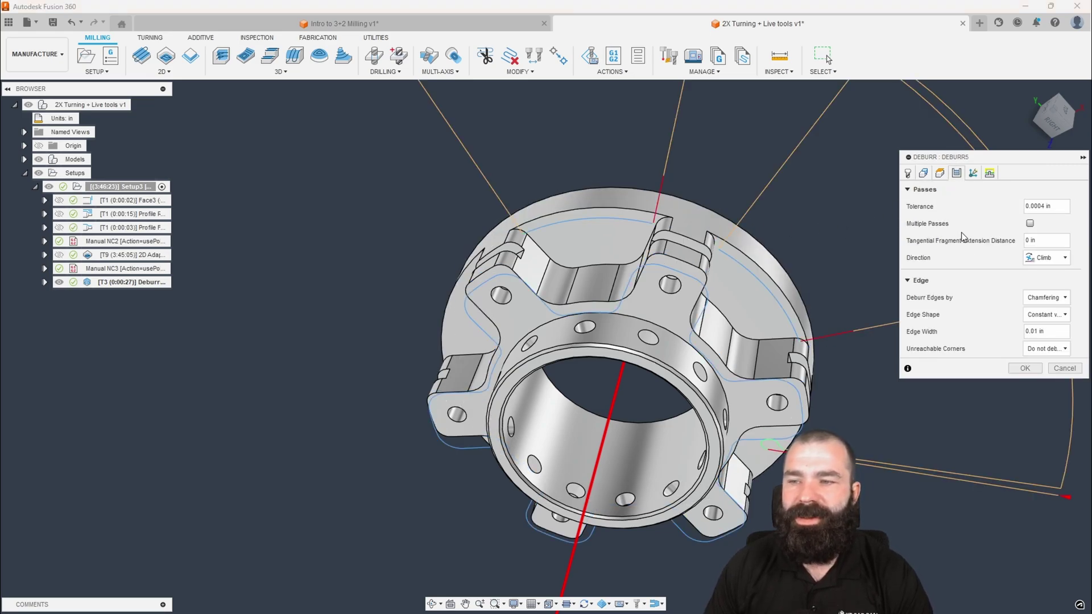
pyautogui.click(1027, 350)
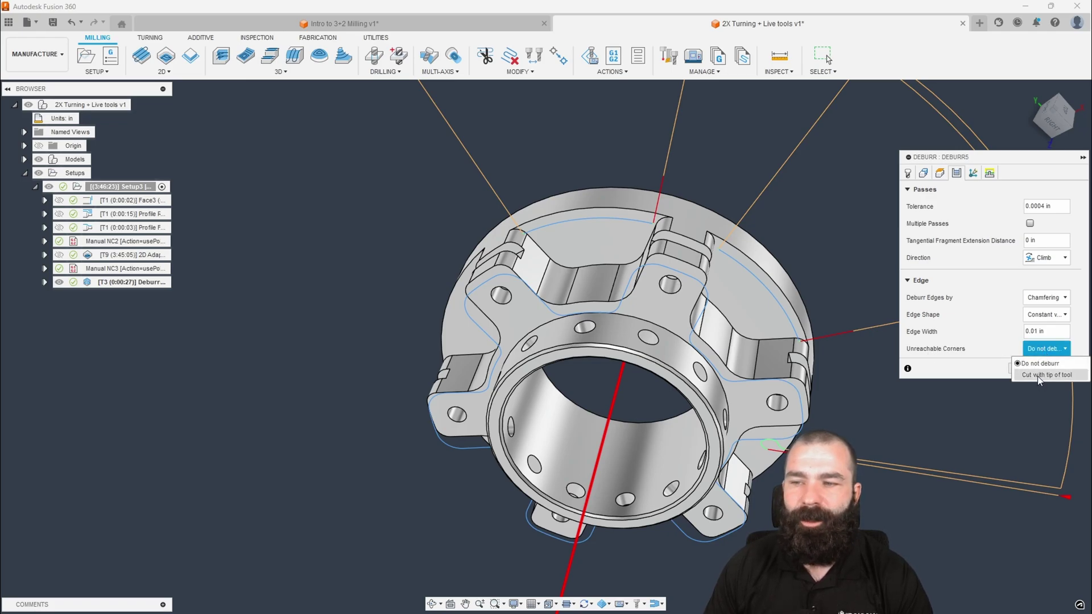
pyautogui.click(1039, 375)
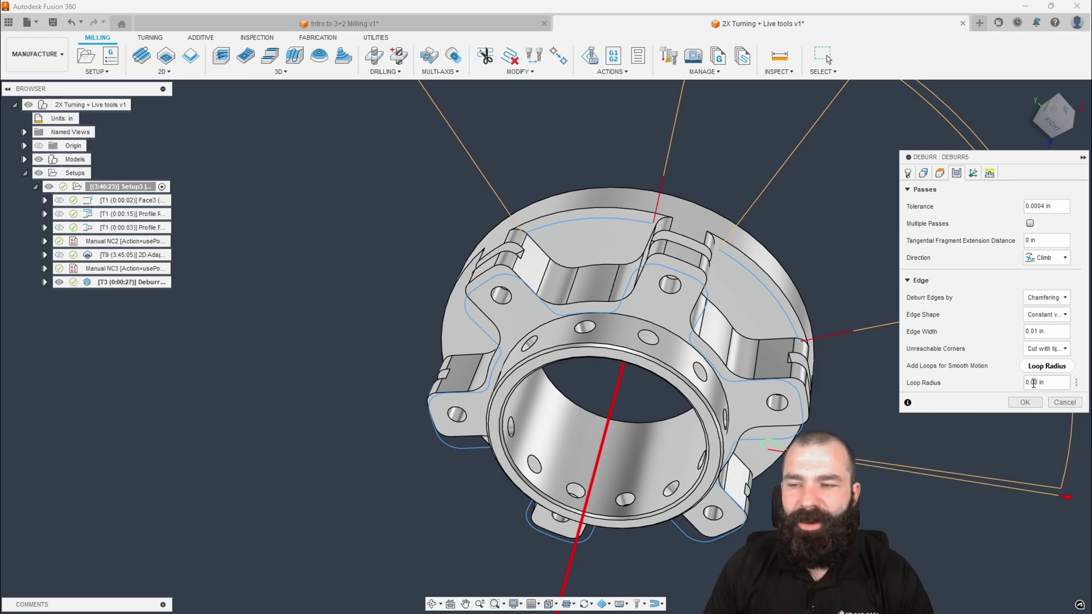
pyautogui.click(1025, 402)
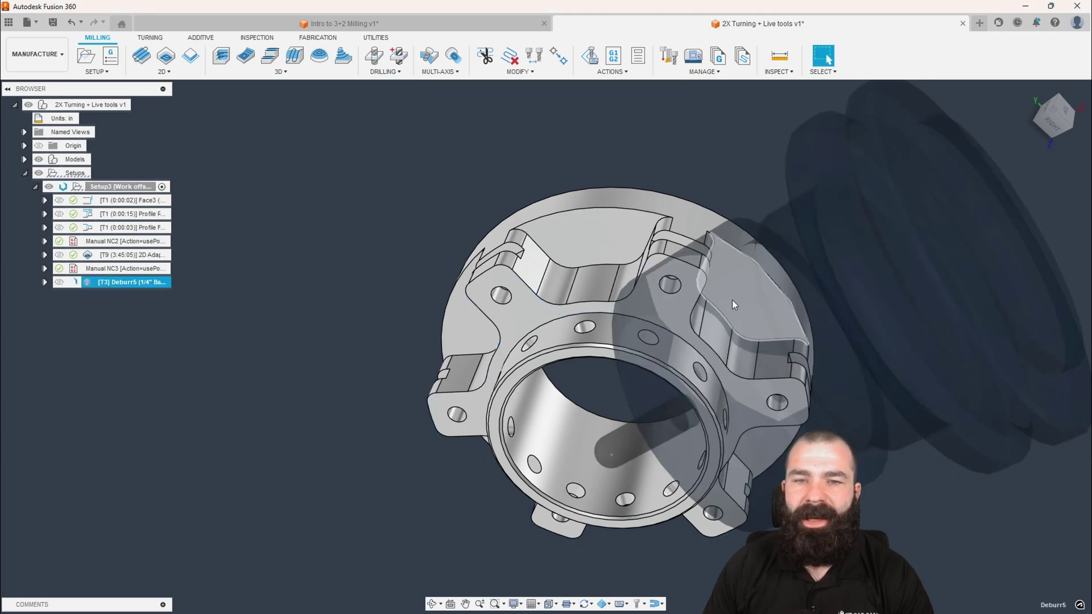
# Examine where the regenerated deburr passes start and end along the arc edges near the pocket corners
pyautogui.scroll(5, 660, 234)
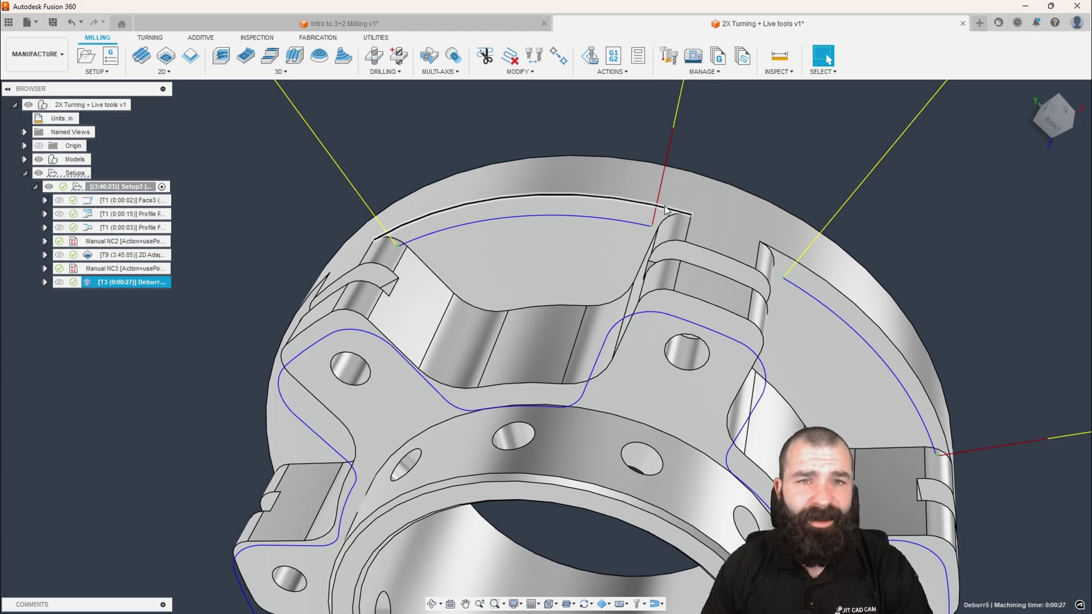
pyautogui.scroll(-5, 665, 210)
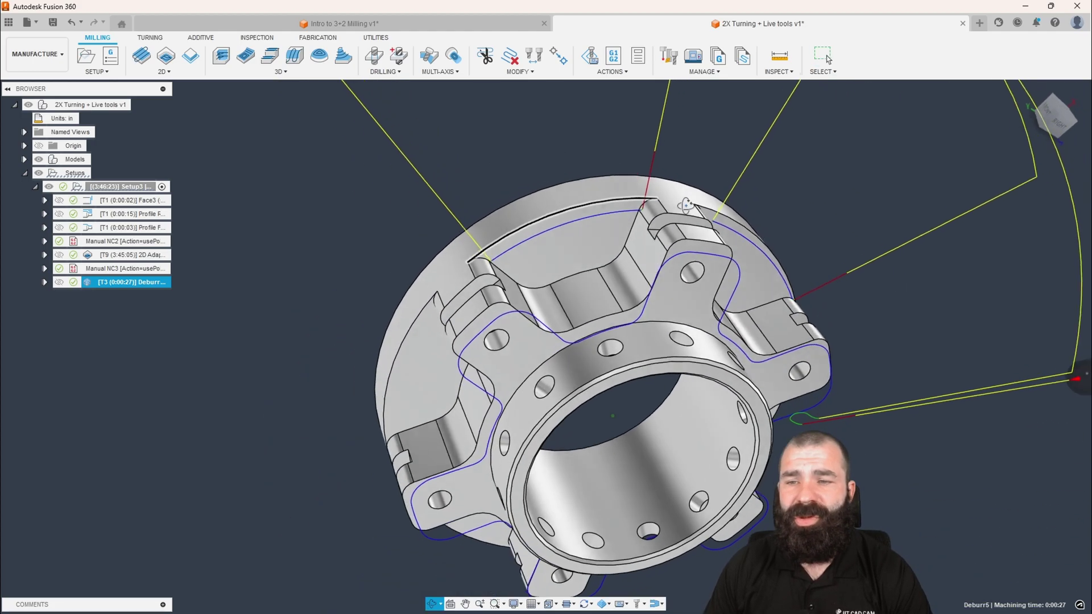
pyautogui.keyDown('shift'); pyautogui.moveTo(686, 205); pyautogui.dragTo(692, 205, button='middle'); pyautogui.keyUp('shift')
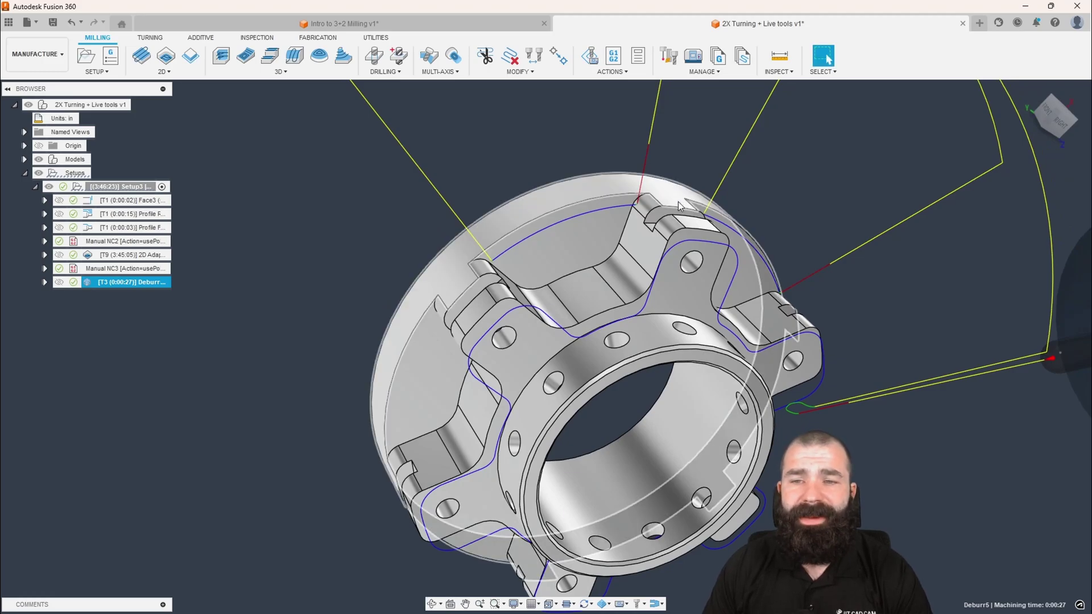
pyautogui.scroll(-1, 684, 202)
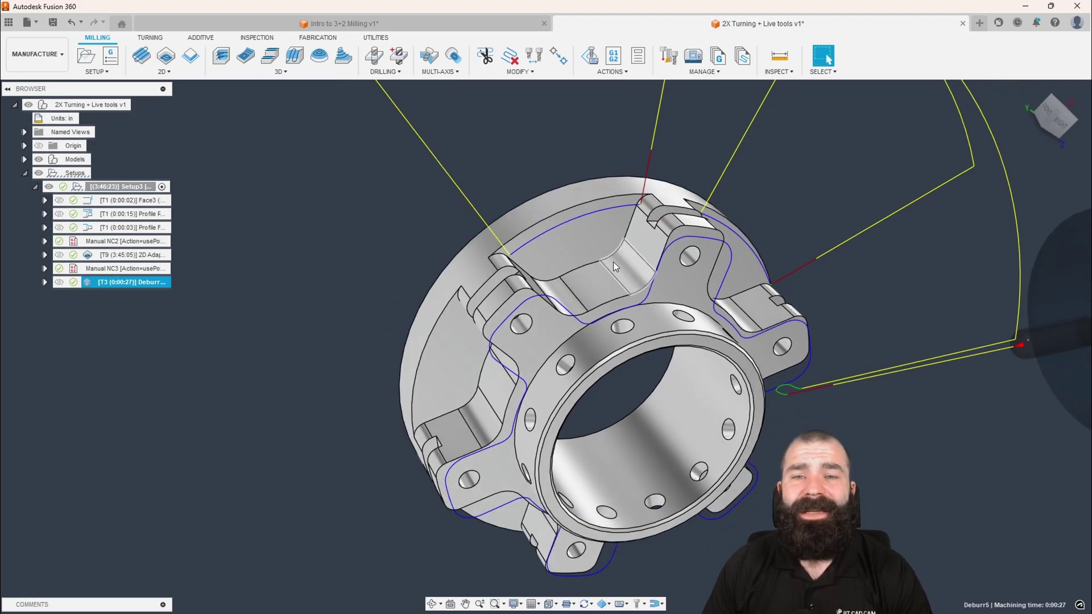
pyautogui.keyDown('shift'); pyautogui.moveTo(613, 261); pyautogui.dragTo(603, 318, button='middle'); pyautogui.keyUp('shift')
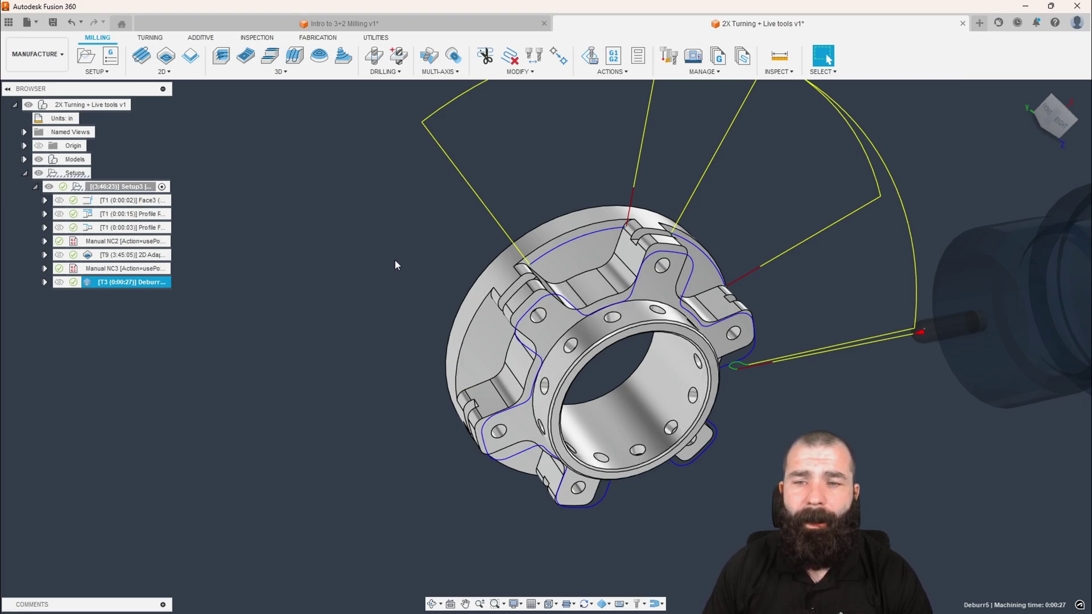
# Check the radius of a radial hole in the hub's cylindrical wall, then clear the selection
pyautogui.scroll(8, 654, 341)
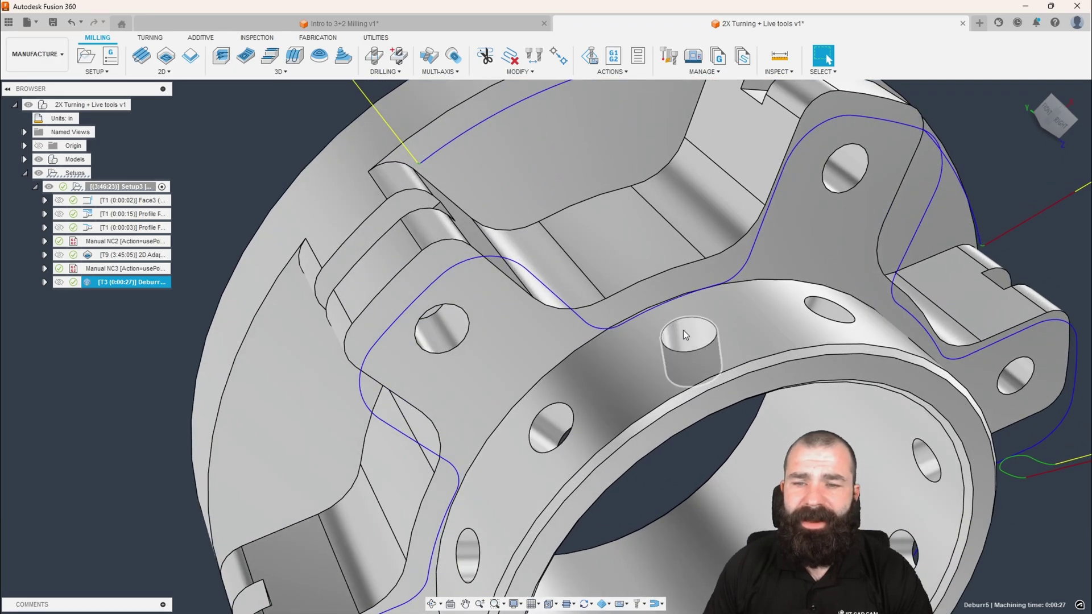
pyautogui.click(688, 336)
pyautogui.keyDown('shift'); pyautogui.moveTo(687, 332); pyautogui.dragTo(638, 328, button='middle'); pyautogui.keyUp('shift')
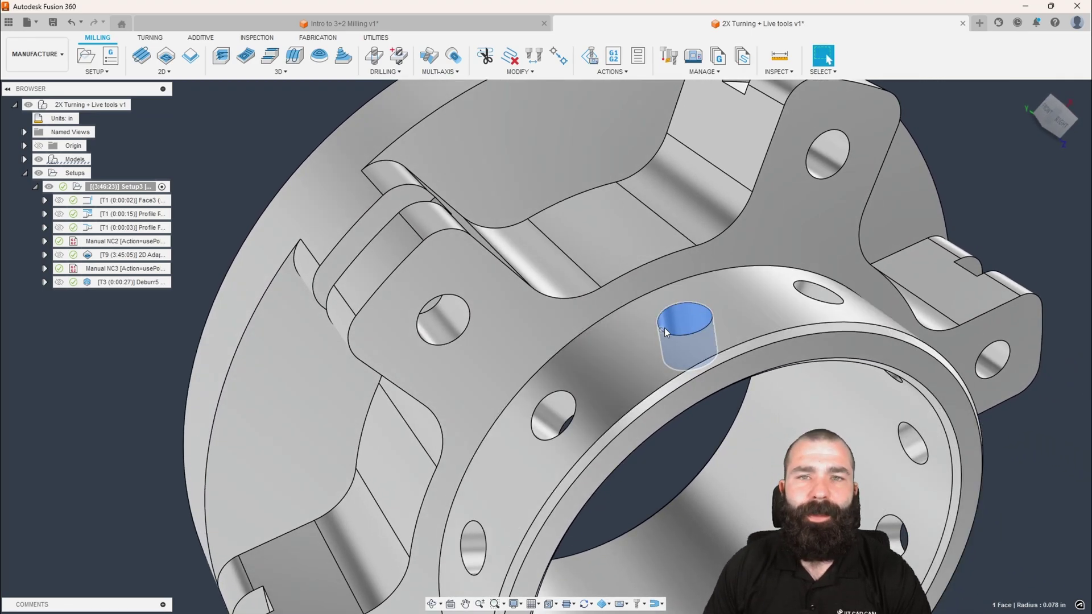
pyautogui.scroll(-5, 676, 335)
pyautogui.click(228, 188)
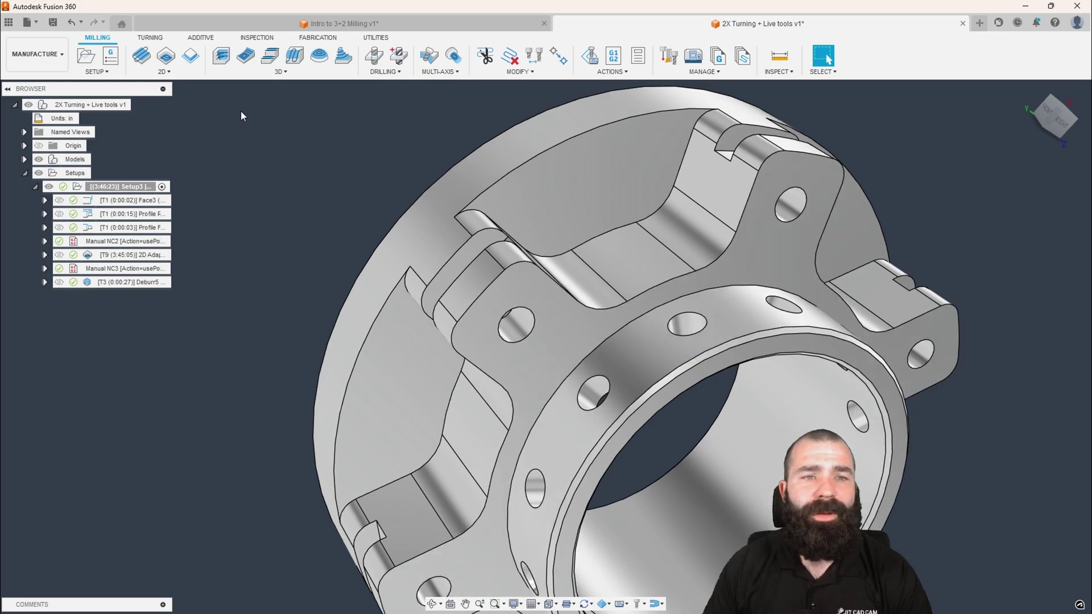
# Create a second 3D Deburr operation with tool 4, the 1/16" Ball Endmill
pyautogui.click(281, 73)
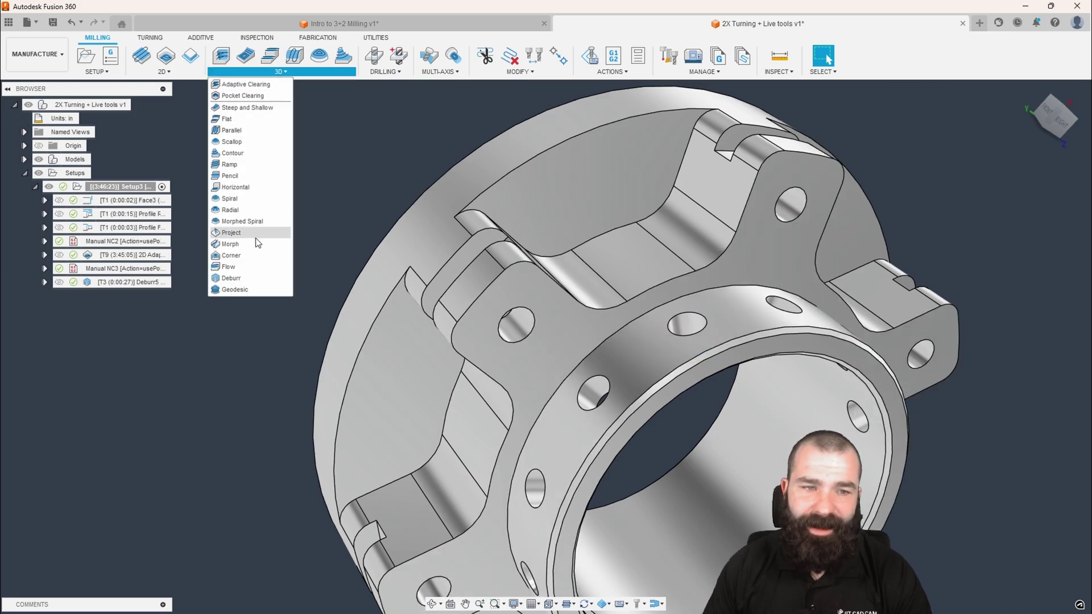
pyautogui.click(251, 279)
pyautogui.click(993, 206)
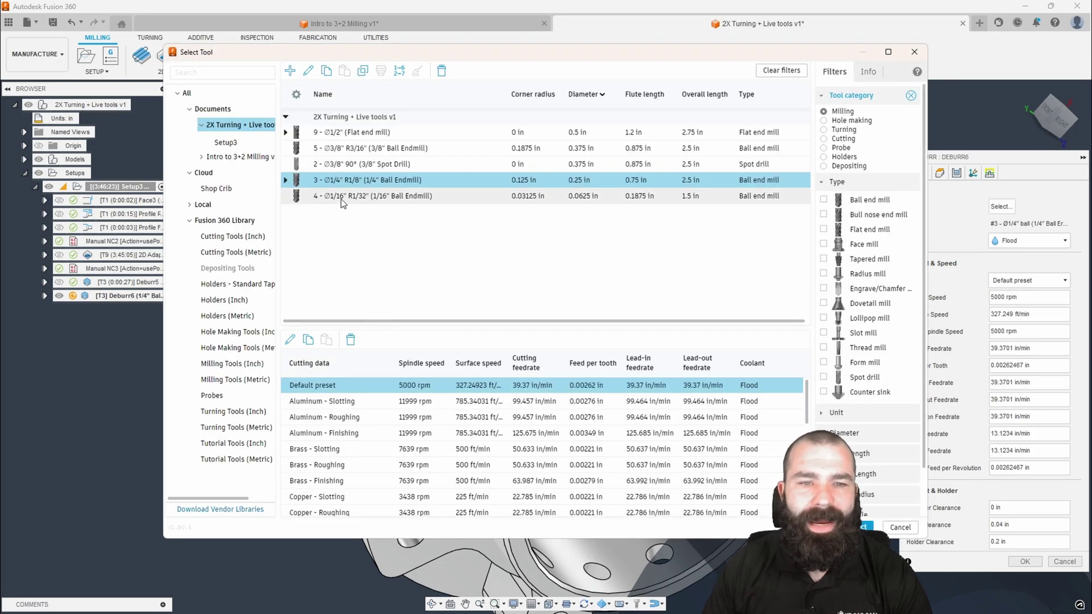
pyautogui.click(341, 199)
pyautogui.press('Down')
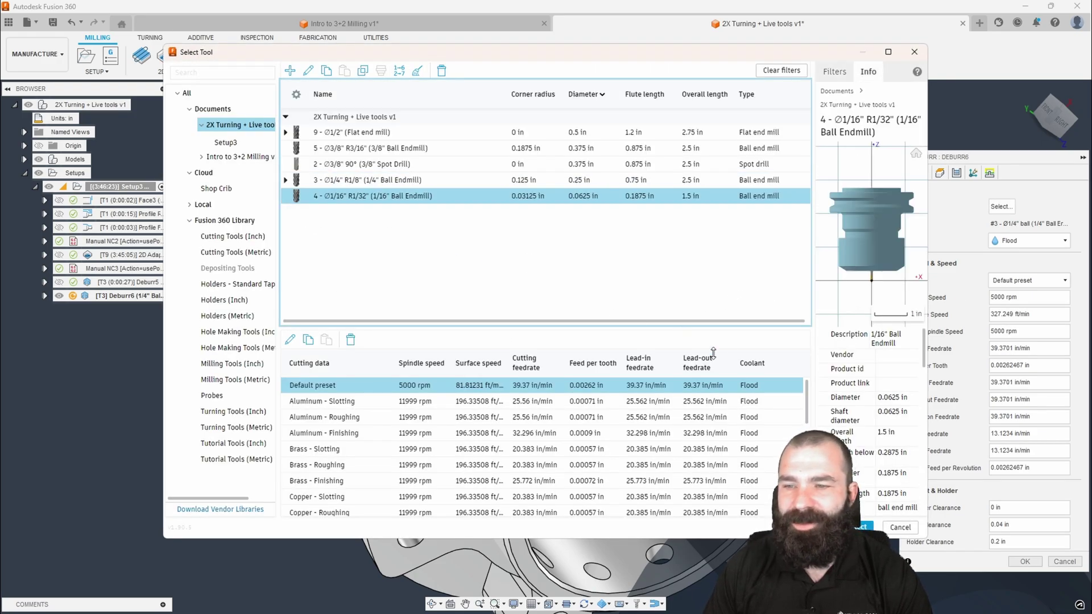
pyautogui.press('Return')
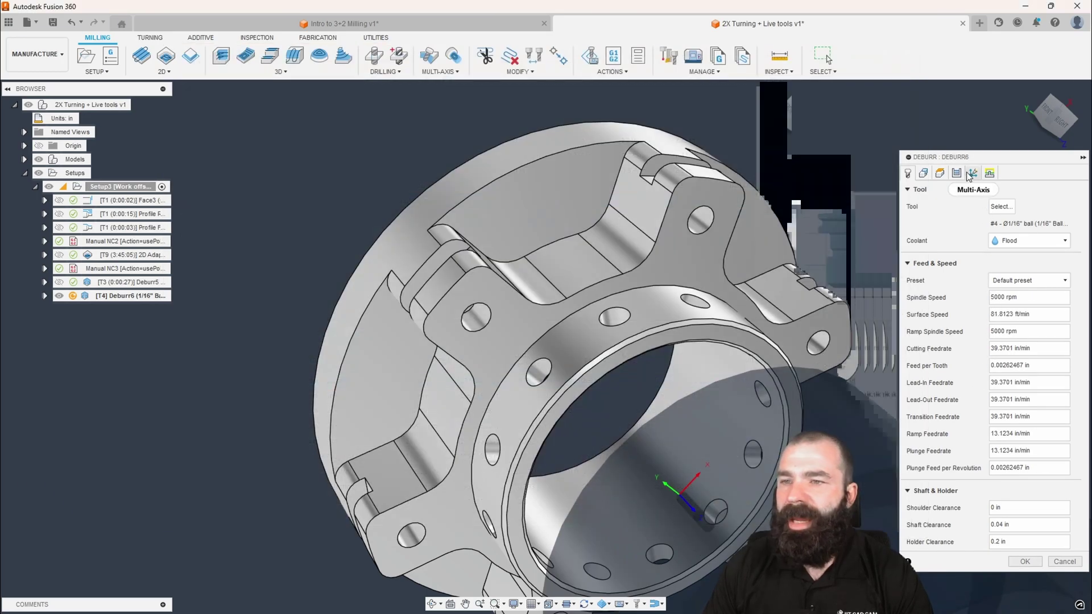
# Set the new deburr operation's Edge Width to 0.002 in and generate it
pyautogui.click(958, 173)
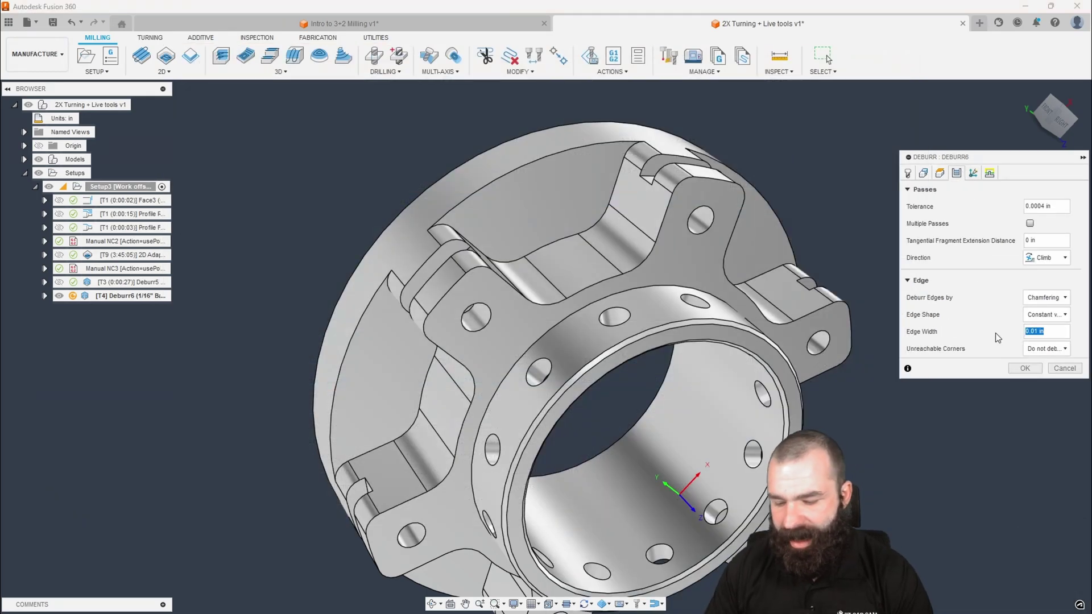
pyautogui.write('.002')
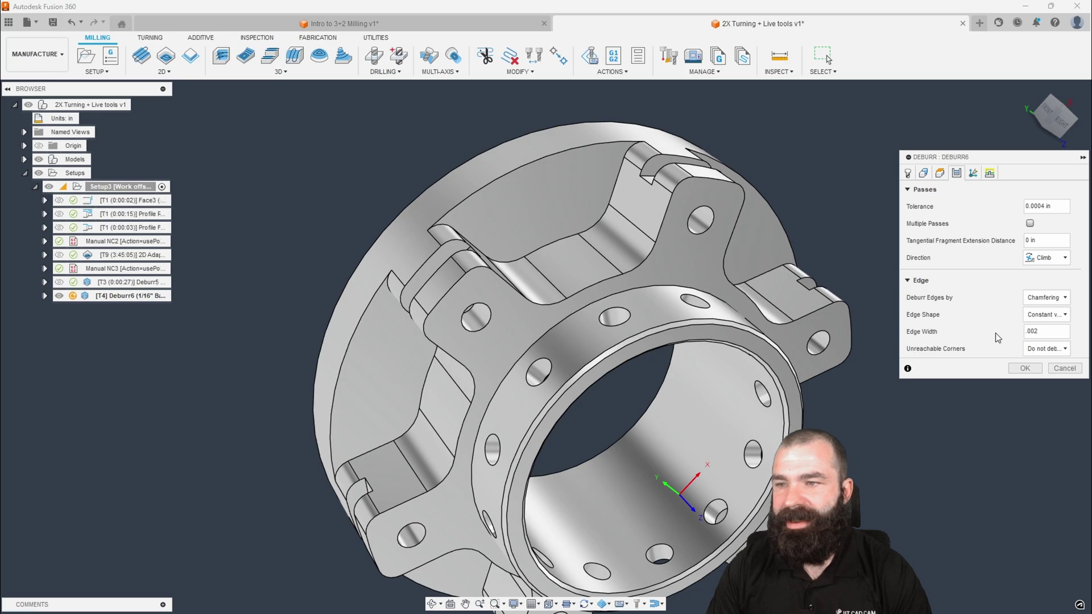
pyautogui.press('Return')
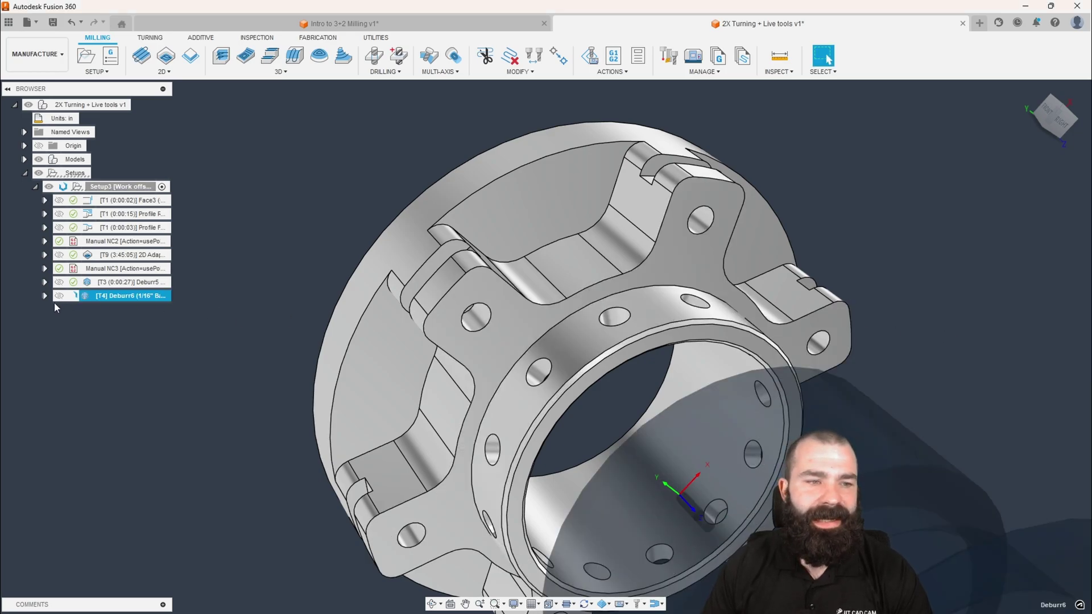
# Edit the new deburr operation, set Edges to Deburr to Selection, and pick the outer edge of a radial hub hole
pyautogui.doubleClick(84, 298)
pyautogui.click(924, 172)
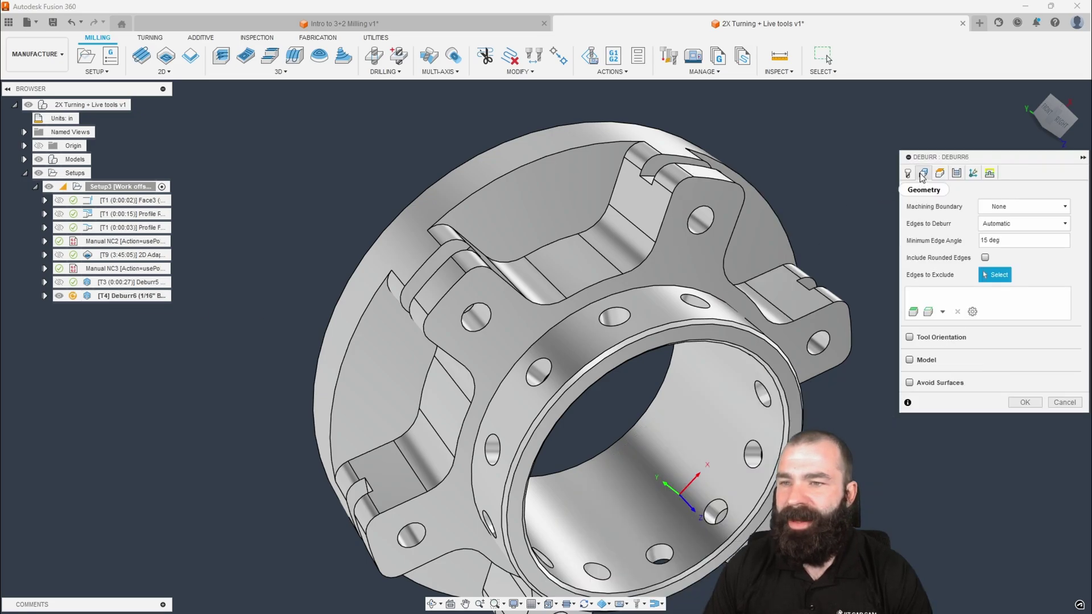
pyautogui.click(1018, 224)
pyautogui.click(1001, 243)
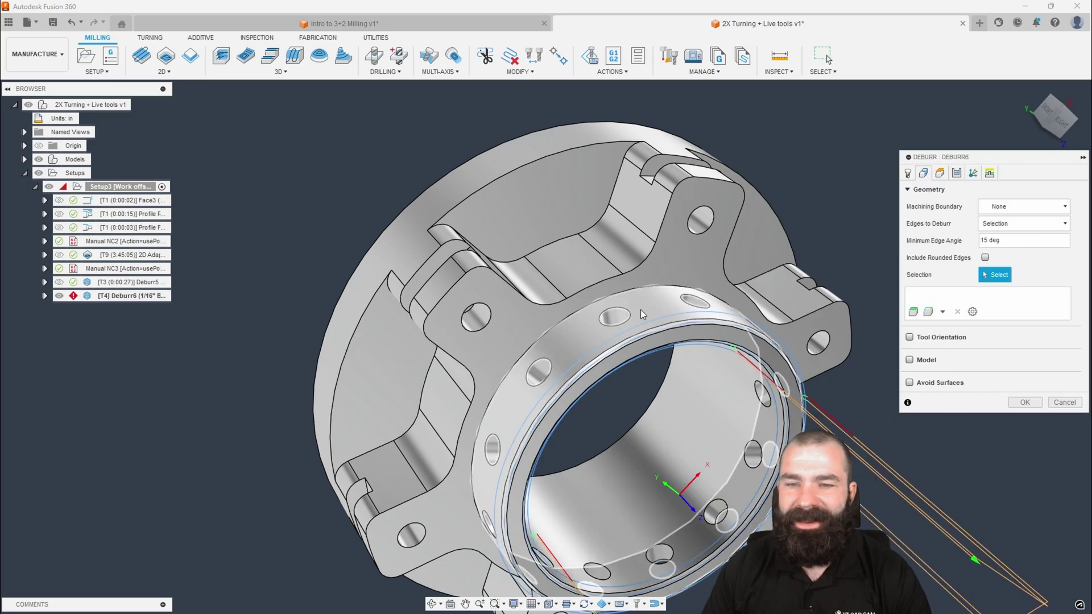
pyautogui.click(624, 314)
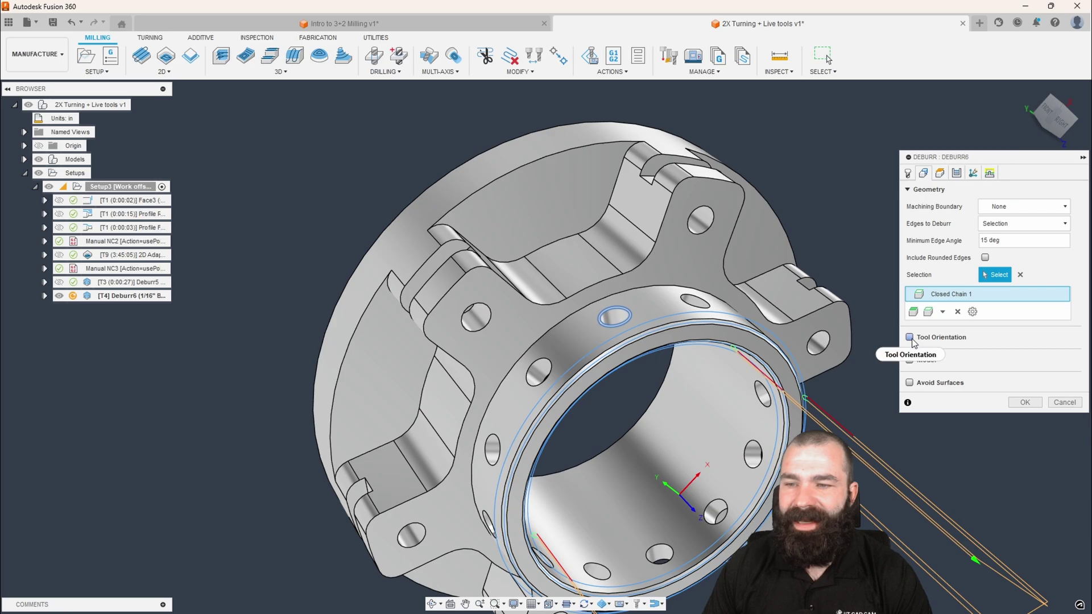
# Enable Tool Orientation with the Z axis taken from the selected radial hole's wall, leave Flip Z Axis off, and generate the deburr operation
pyautogui.click(909, 337)
pyautogui.click(985, 389)
pyautogui.click(614, 320)
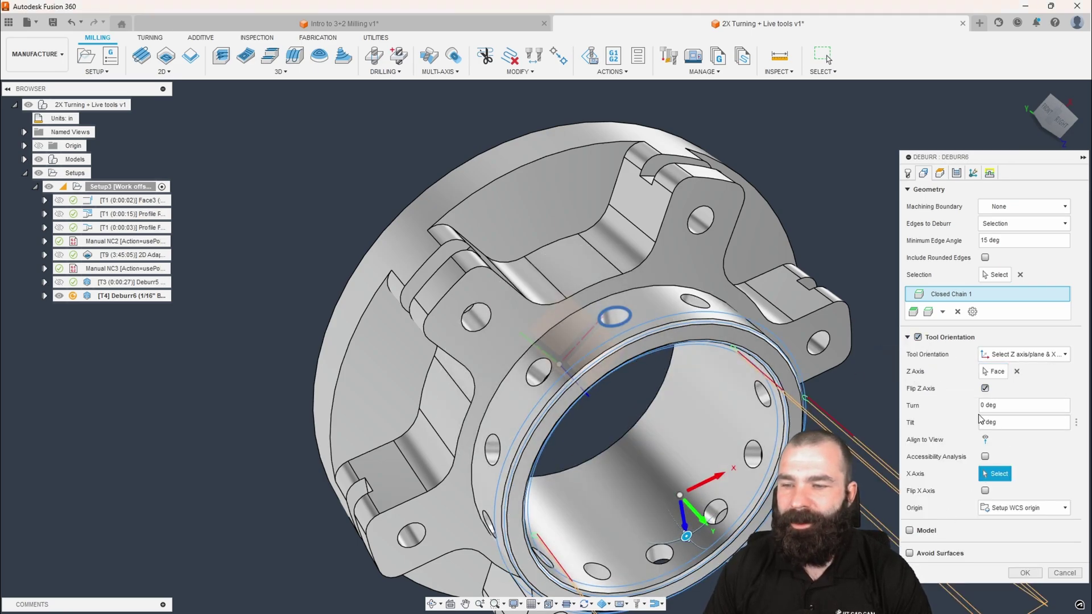
pyautogui.click(985, 389)
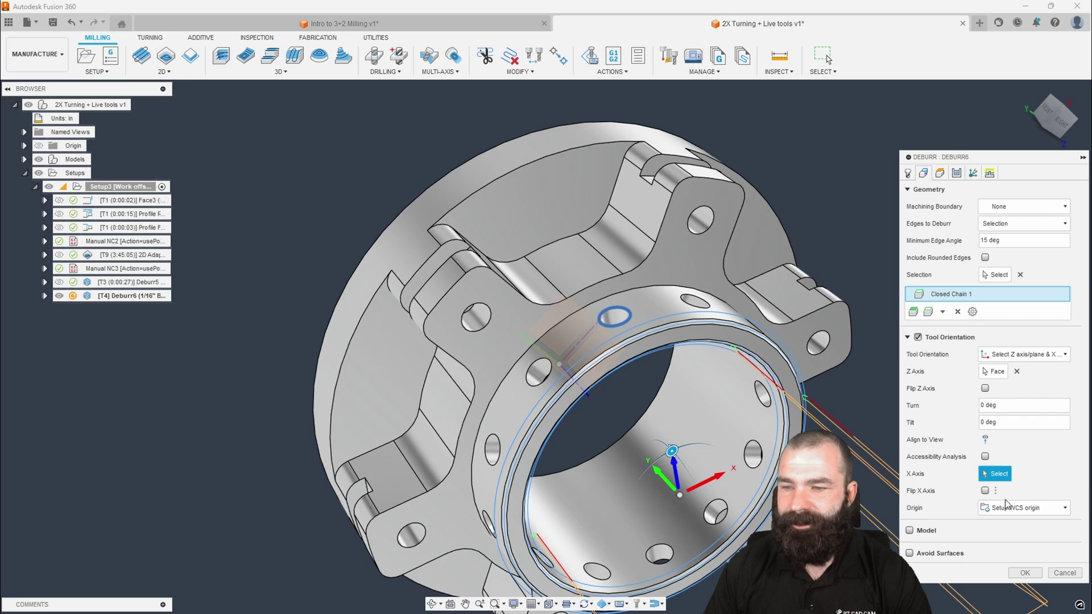
pyautogui.click(1024, 573)
pyautogui.moveTo(610, 326)
pyautogui.keyDown('shift'); pyautogui.mouseDown(button='middle')
pyautogui.moveTo(609, 298)
pyautogui.moveTo(615, 306)
pyautogui.mouseUp(button='middle'); pyautogui.keyUp('shift')
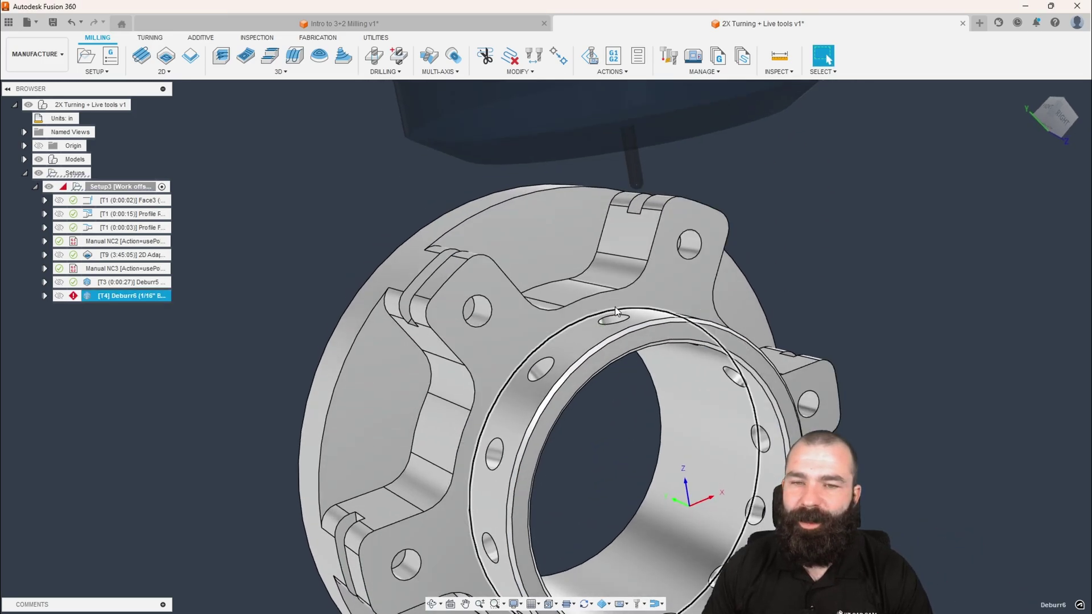
# Set the 1/16" ball endmill's overall length to 3 in and its length below holder to 2 in, then accept the tool
pyautogui.rightClick(101, 296)
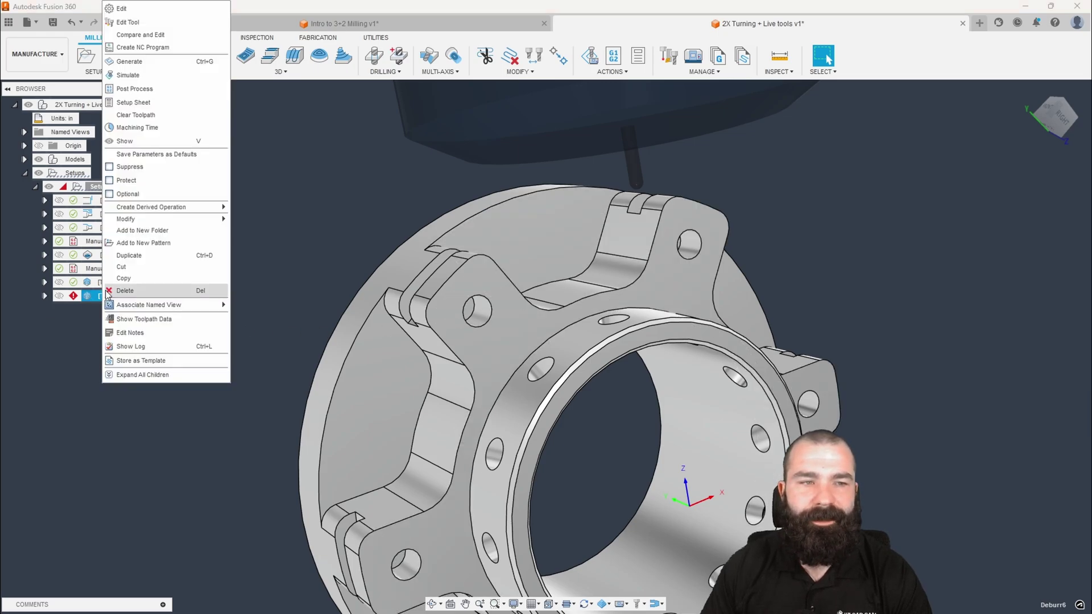
pyautogui.click(128, 22)
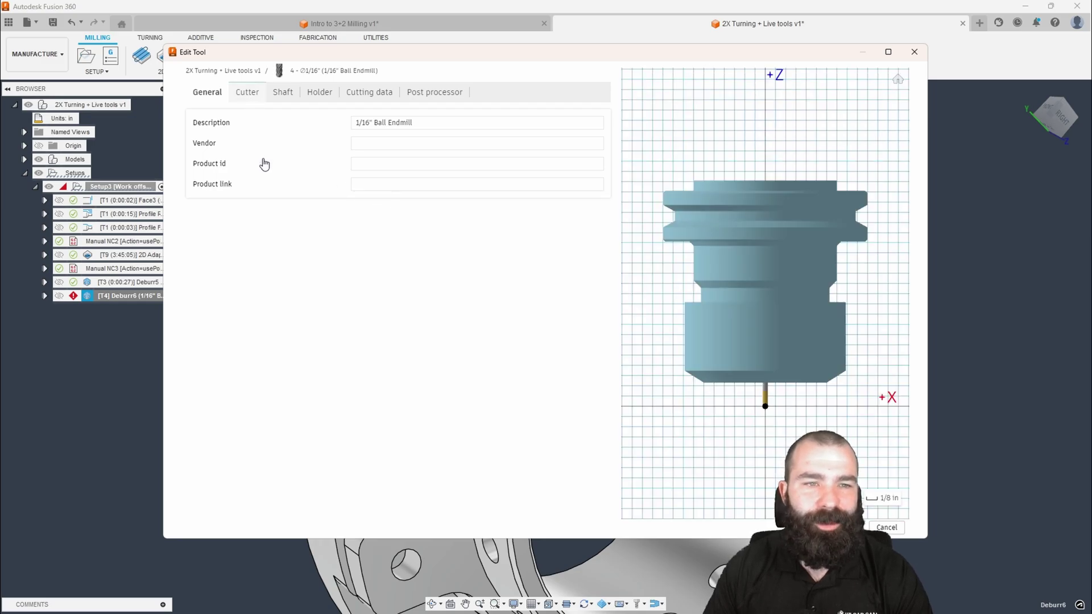
pyautogui.hotkey('ctrl', 'Tab')
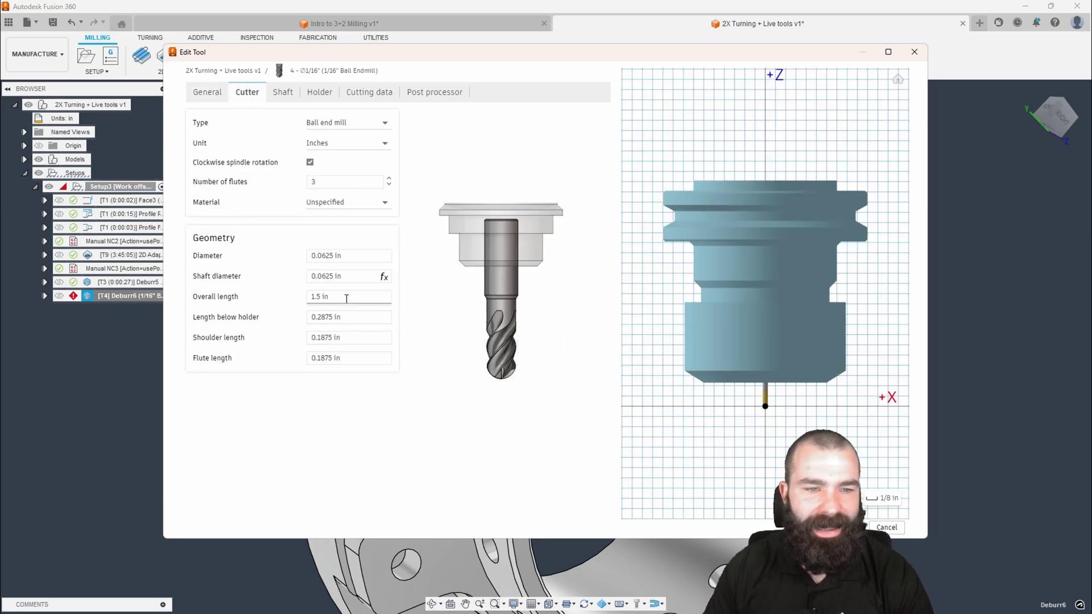
pyautogui.click(321, 298)
pyautogui.write('3')
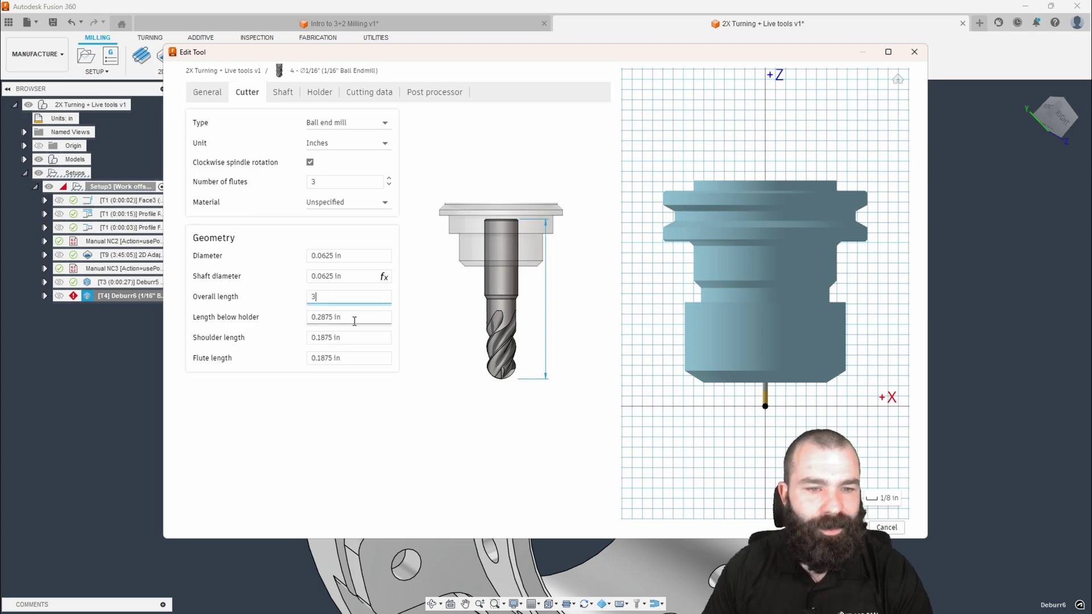
pyautogui.click(332, 318)
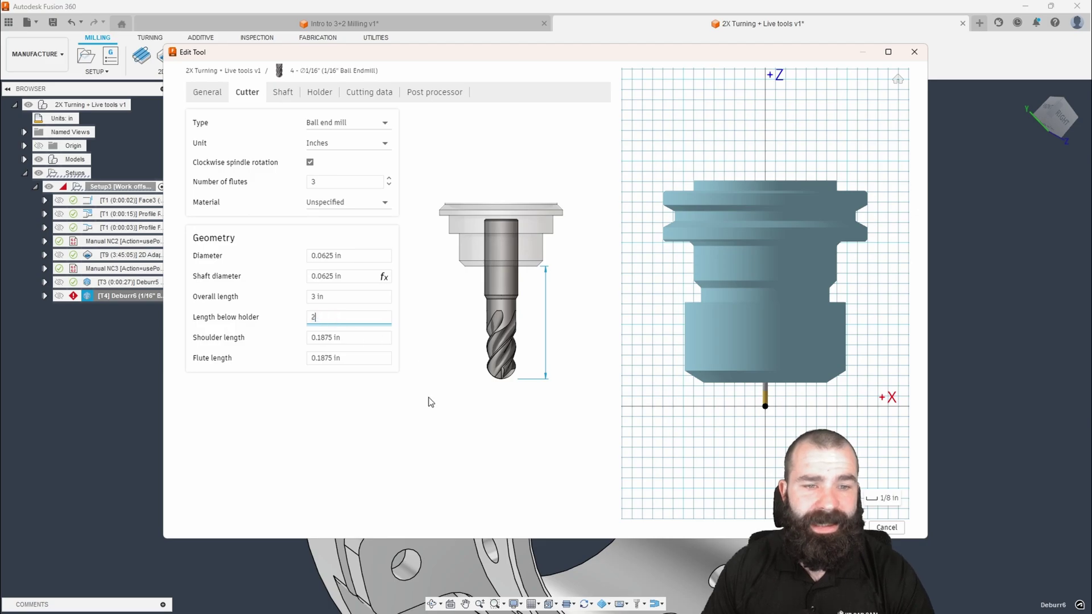
pyautogui.click(372, 339)
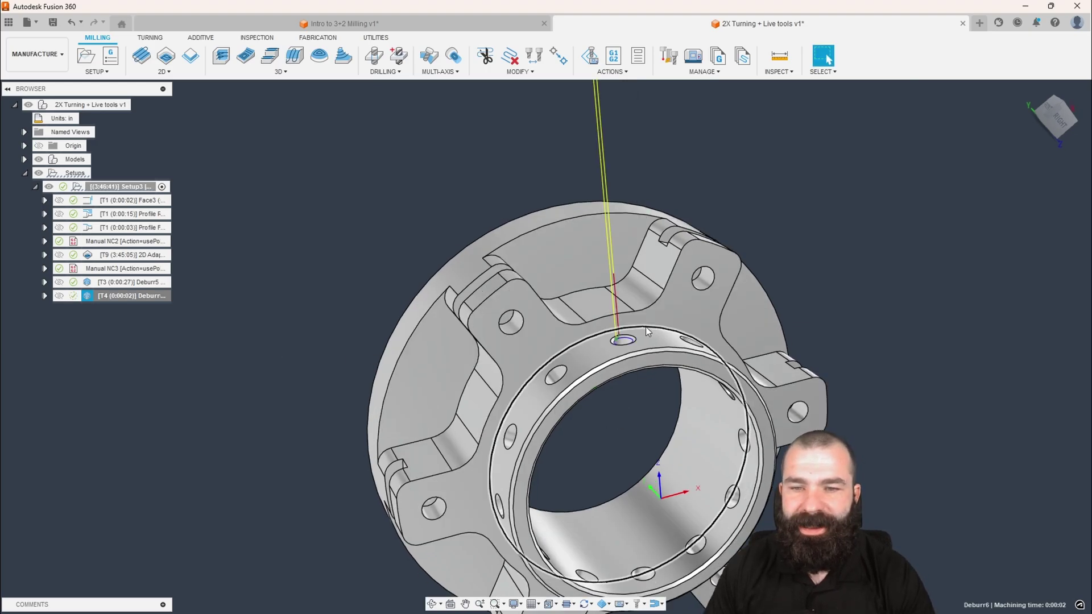
# Examine the deburr toolpath around the radial hub hole and the tool's approach direction
pyautogui.scroll(3, 646, 327)
pyautogui.moveTo(619, 341)
pyautogui.keyDown('shift'); pyautogui.mouseDown(button='middle')
pyautogui.moveTo(647, 347)
pyautogui.moveTo(600, 347)
pyautogui.mouseUp(button='middle'); pyautogui.keyUp('shift')
pyautogui.scroll(-3, 626, 346)
pyautogui.scroll(3, 619, 345)
pyautogui.scroll(-6, 617, 346)
pyautogui.scroll(-3, 611, 345)
pyautogui.scroll(1, 601, 347)
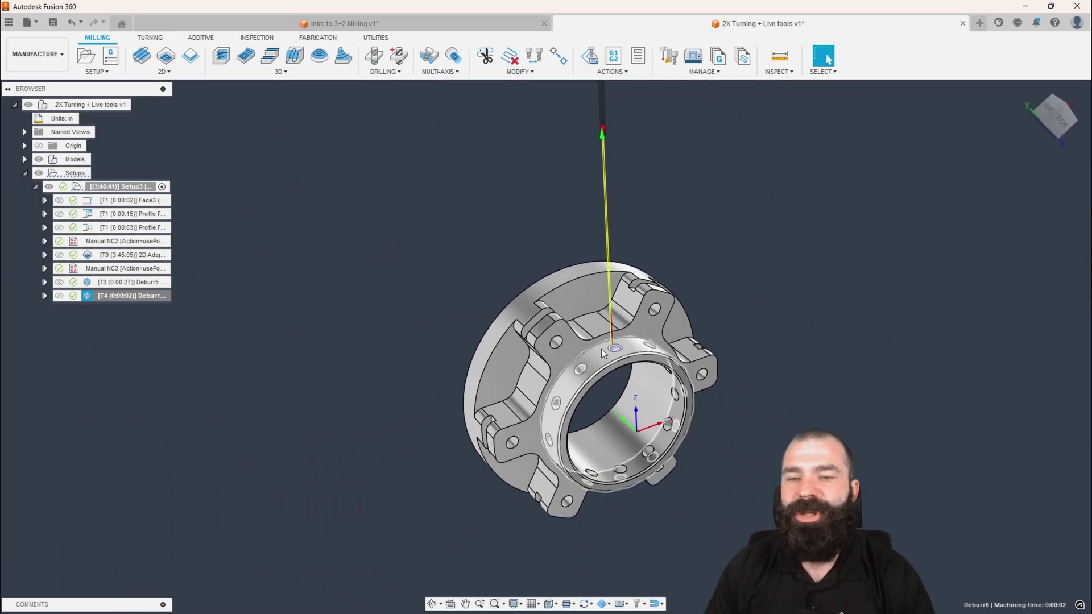
pyautogui.scroll(2, 605, 351)
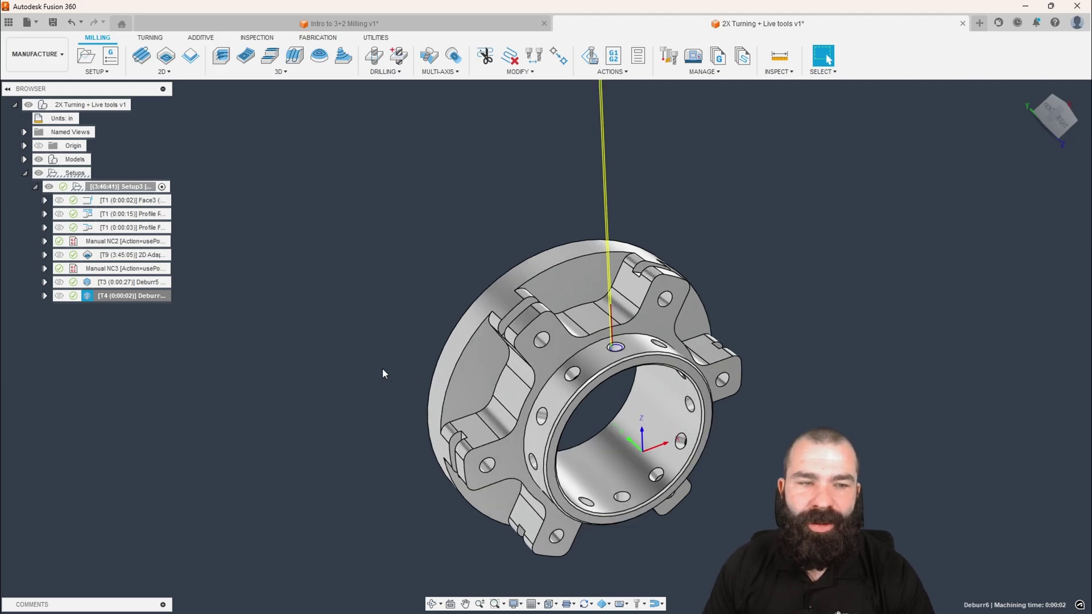
# Edit the 1/16" ball deburr operation, set its Machining Type to 4-axis, regenerate it, and review the toolpath at the hole
pyautogui.doubleClick(92, 297)
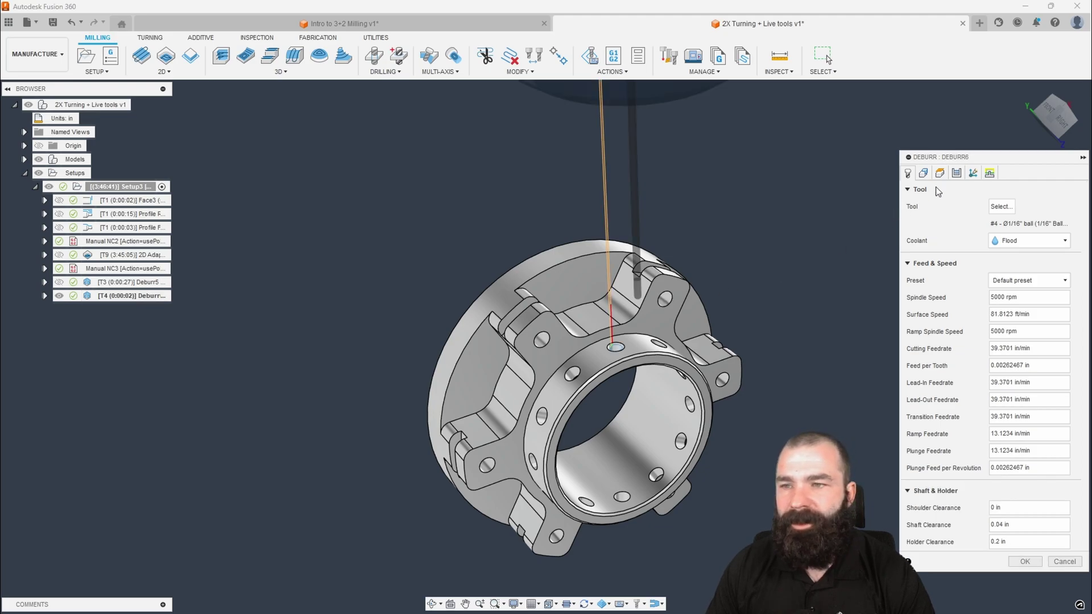
pyautogui.click(973, 173)
pyautogui.click(1035, 207)
pyautogui.click(987, 248)
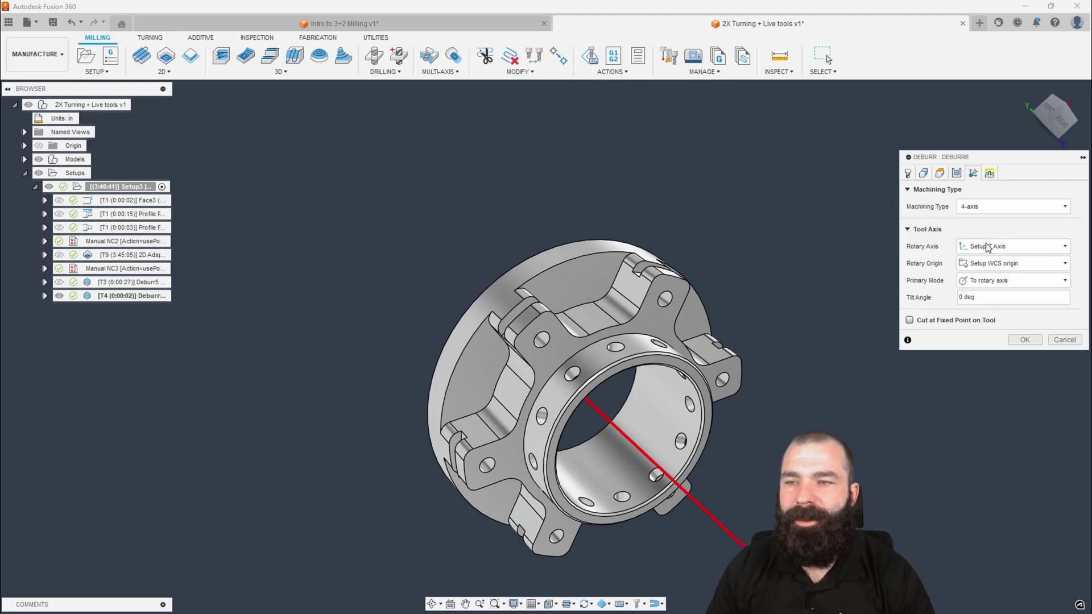
pyautogui.click(1025, 340)
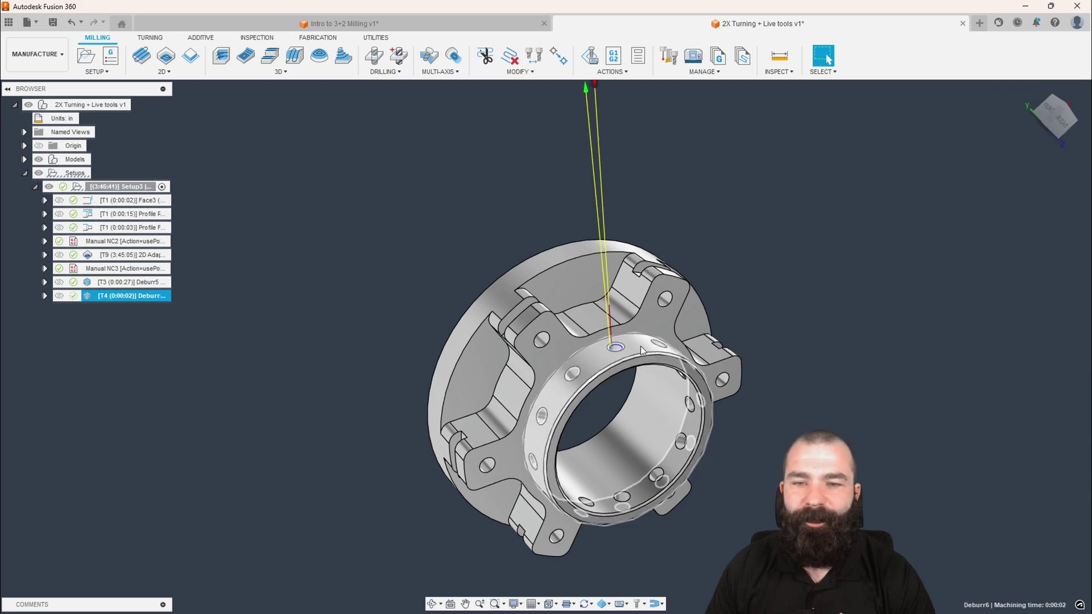
pyautogui.scroll(2, 641, 346)
pyautogui.scroll(-5, 617, 355)
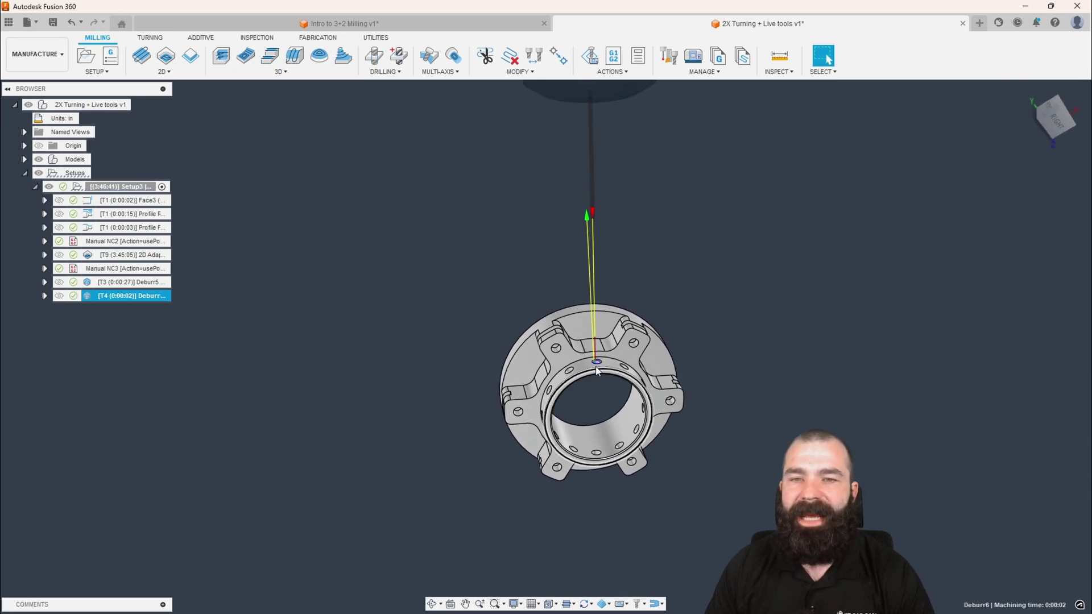
pyautogui.scroll(3, 603, 369)
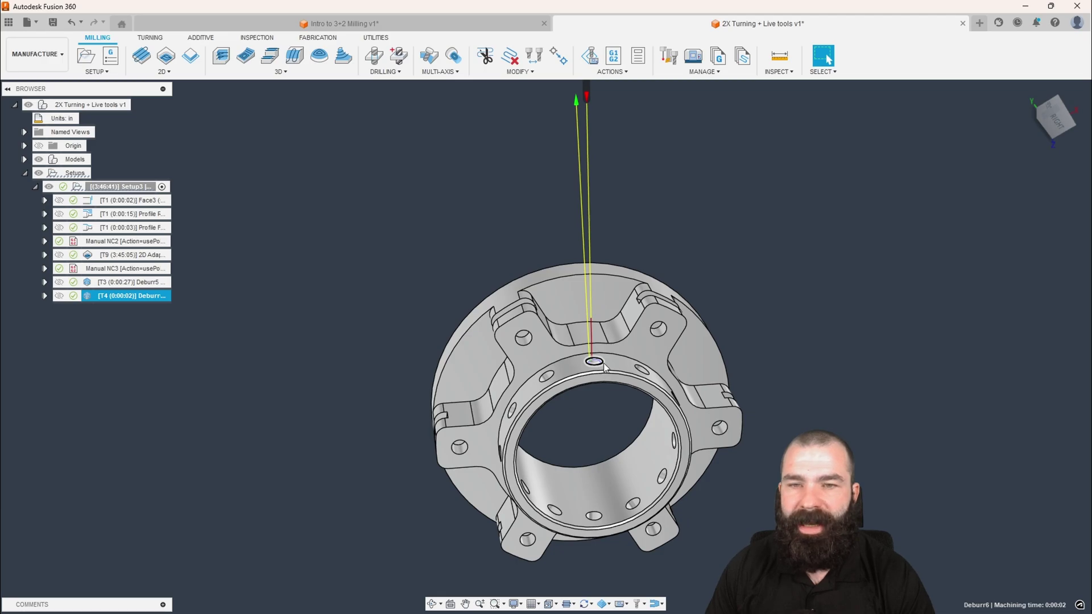
pyautogui.keyDown('shift'); pyautogui.moveTo(607, 368); pyautogui.dragTo(623, 367, button='middle'); pyautogui.keyUp('shift')
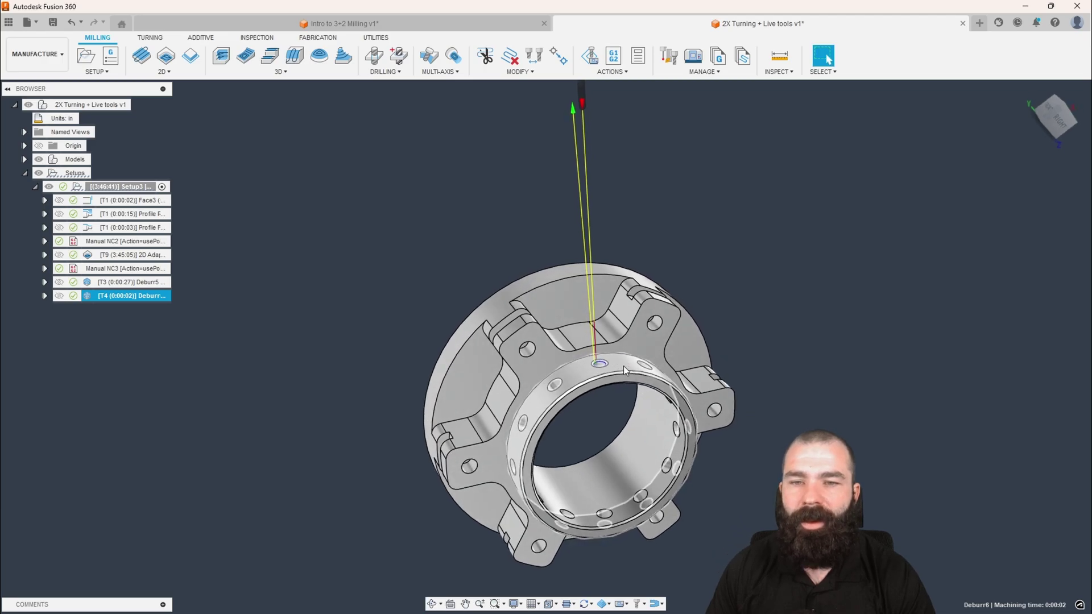
# Add the radial hole deburr operation to a new circular pattern of 12 instances around the hub's bore axis
pyautogui.click(110, 74)
pyautogui.click(112, 121)
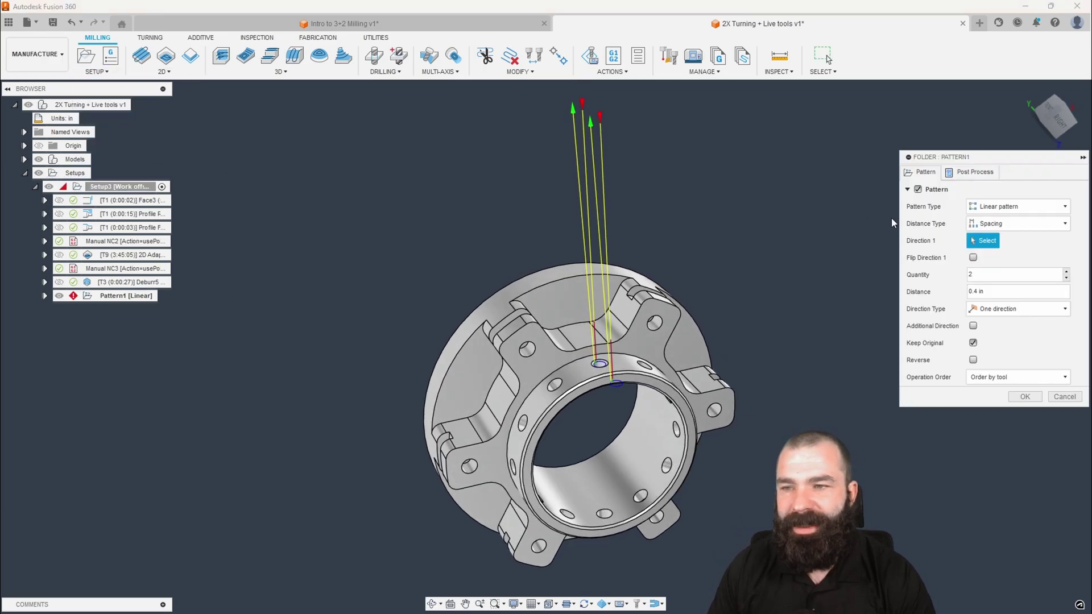
pyautogui.click(1018, 207)
pyautogui.click(1014, 233)
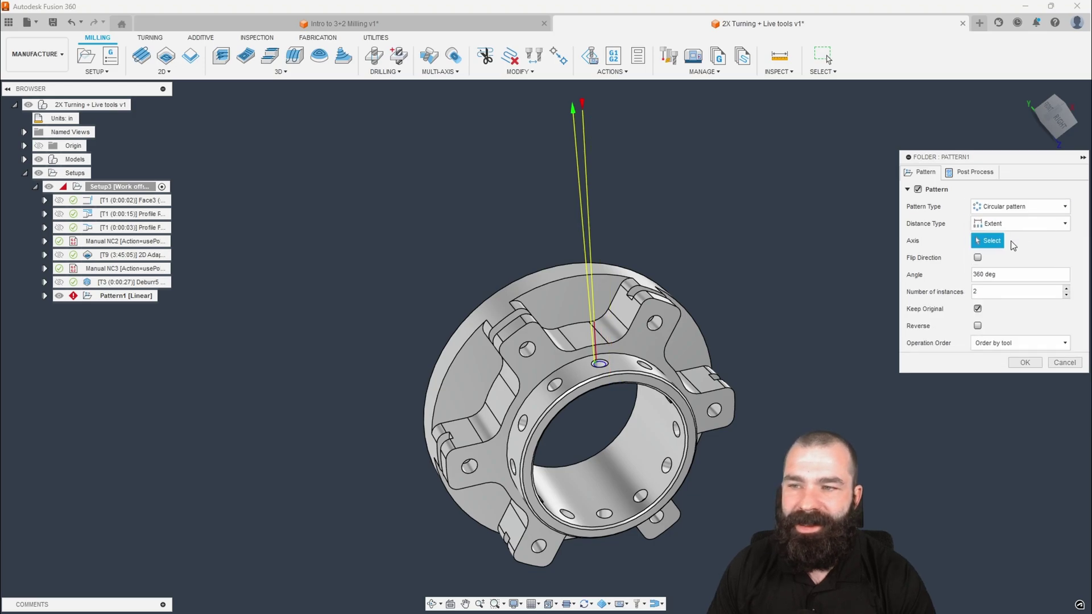
pyautogui.click(637, 460)
pyautogui.moveTo(1002, 291); pyautogui.dragTo(959, 296)
pyautogui.write('12')
pyautogui.scroll(-3, 749, 360)
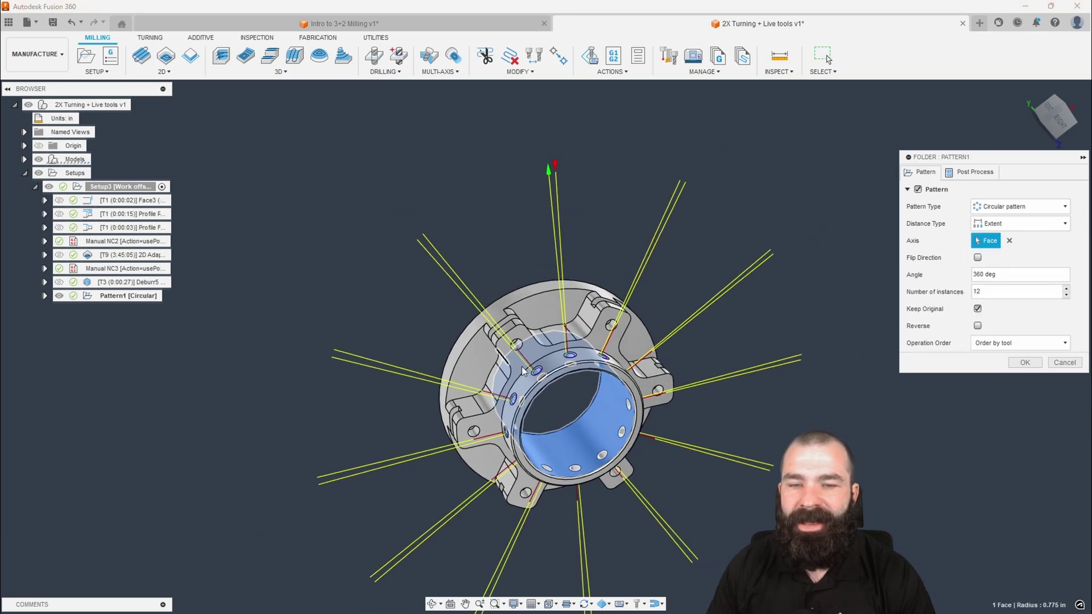
pyautogui.click(1025, 362)
pyautogui.keyDown('shift'); pyautogui.moveTo(693, 363); pyautogui.dragTo(571, 424, button='middle'); pyautogui.keyUp('shift')
pyautogui.scroll(6, 584, 341)
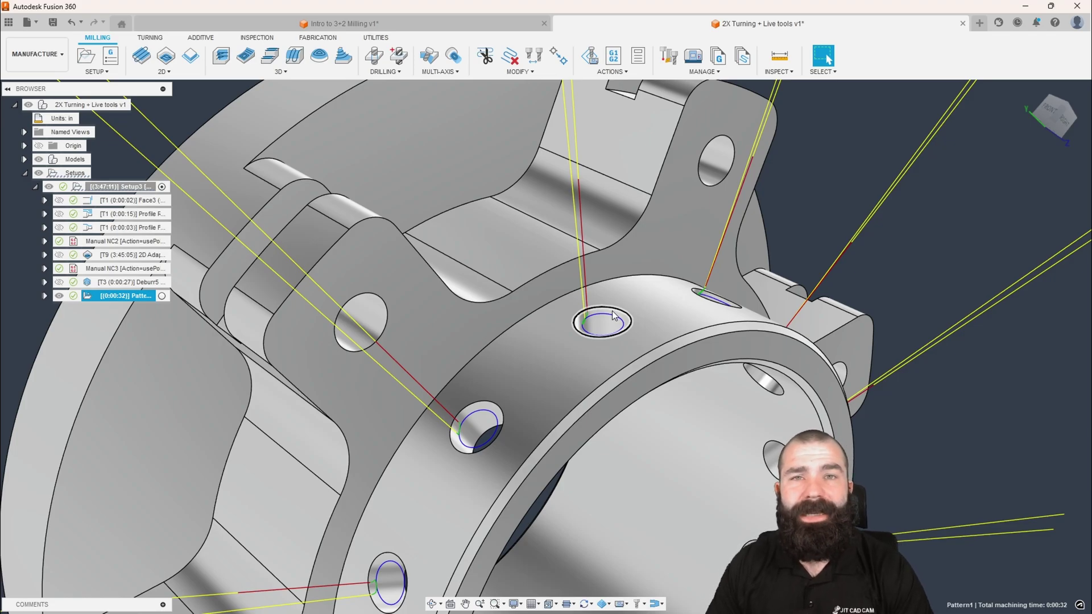
pyautogui.scroll(-6, 614, 315)
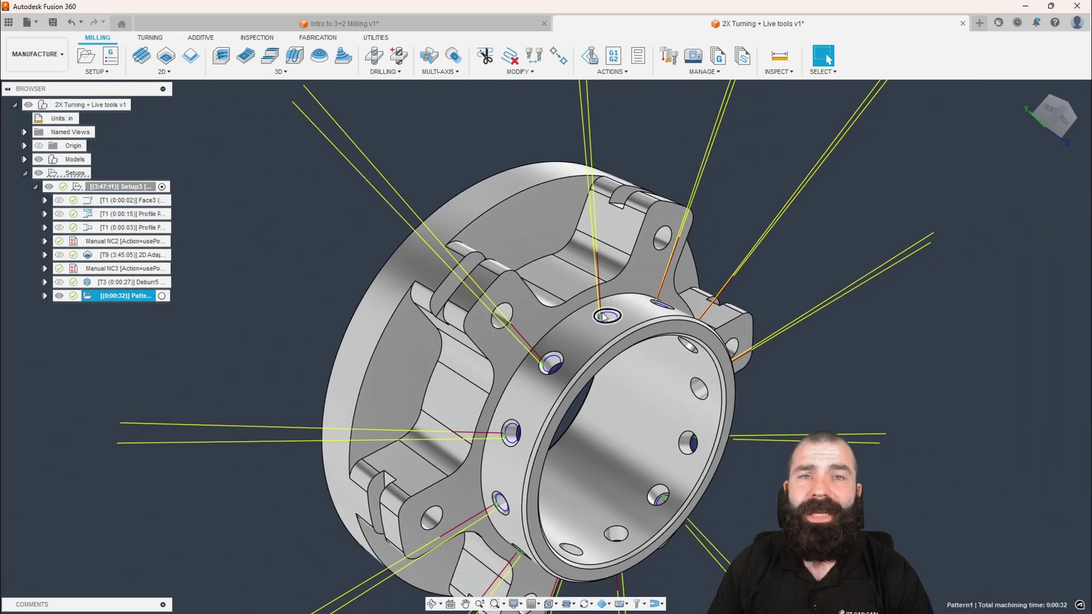
# In the Intro to 3+2 Milling document, set the 3/8" ball deburr operation's edges to Automatic, turn off Tool Orientation, and generate it
pyautogui.click(333, 29)
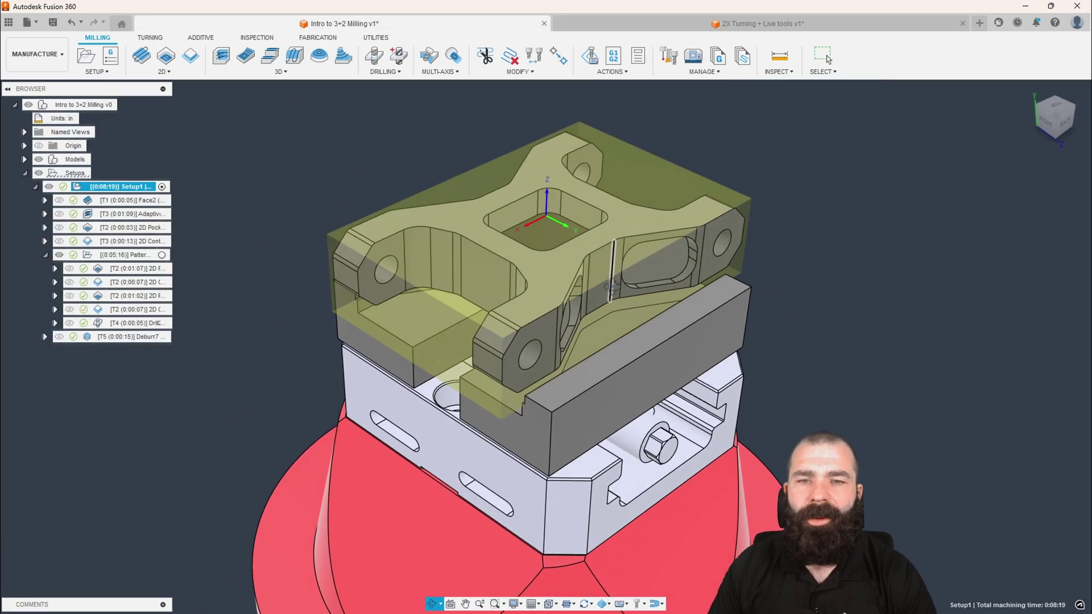
pyautogui.doubleClick(89, 336)
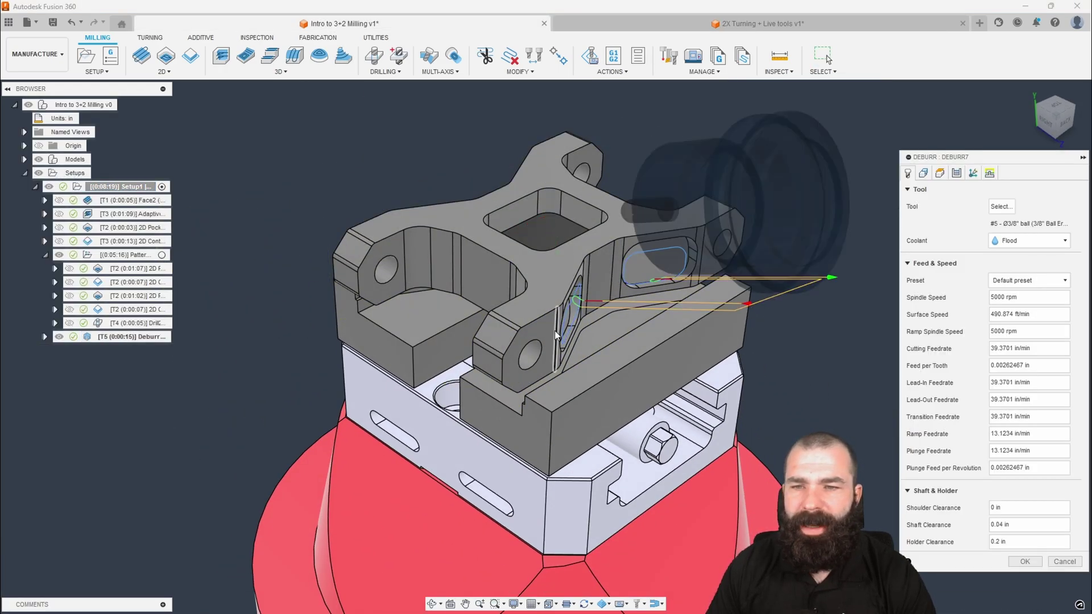
pyautogui.click(923, 173)
pyautogui.click(1001, 224)
pyautogui.click(1004, 239)
pyautogui.click(918, 337)
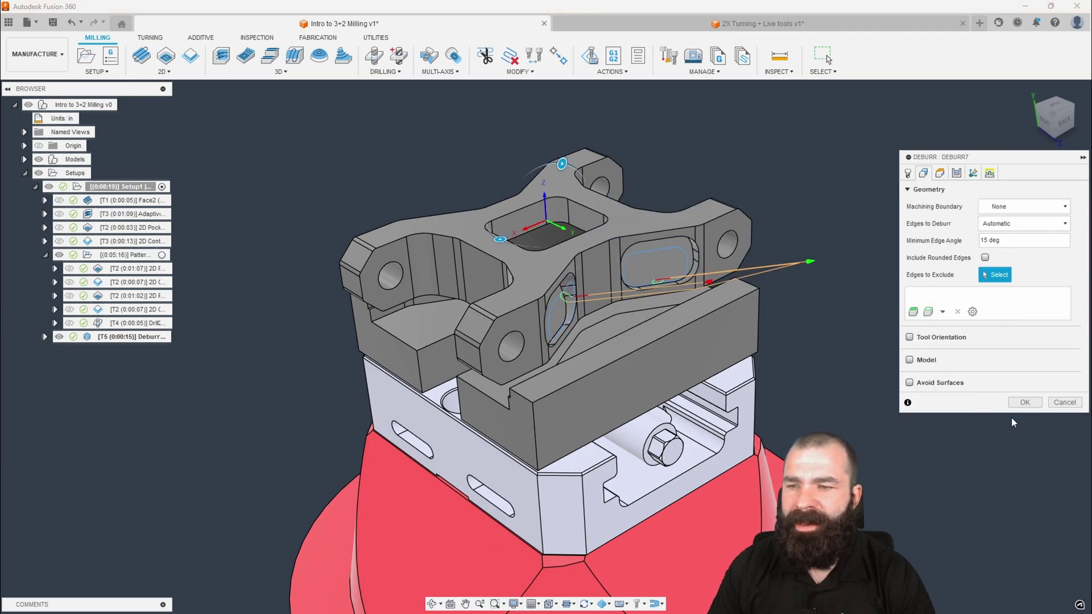
pyautogui.press('Return')
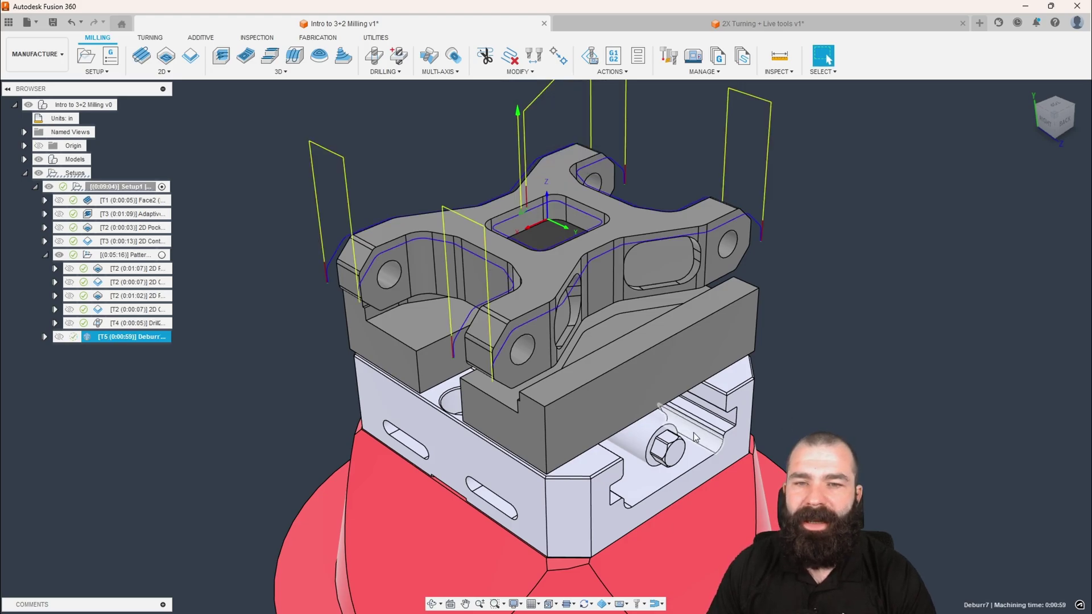
# Set the 3/8" ball deburr operation's Machining Type to 5-axis and regenerate its toolpath over the bracket
pyautogui.doubleClick(89, 339)
pyautogui.click(973, 173)
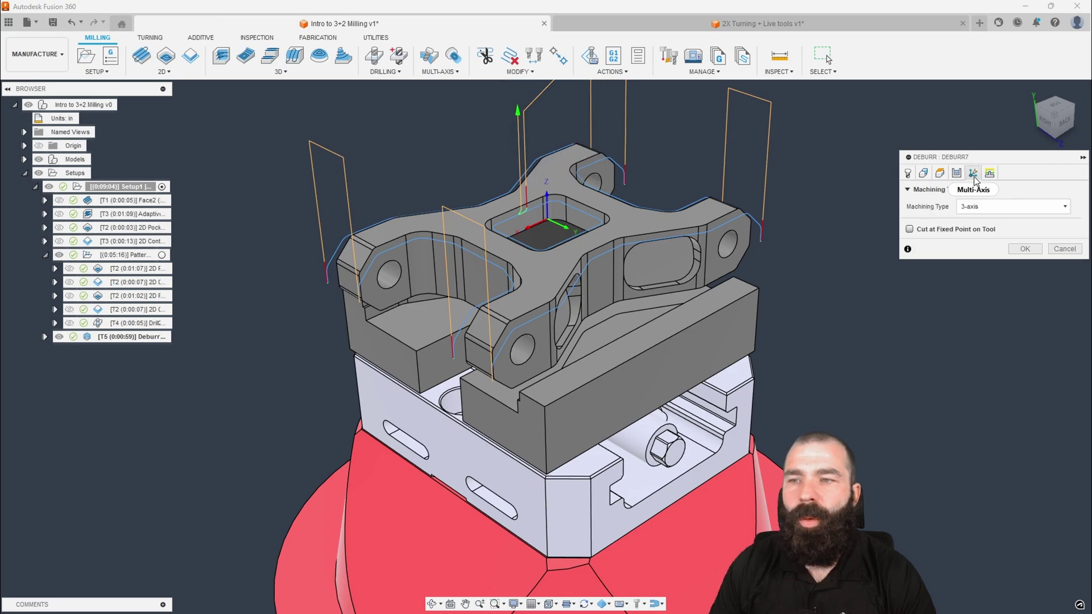
pyautogui.click(978, 208)
pyautogui.click(978, 245)
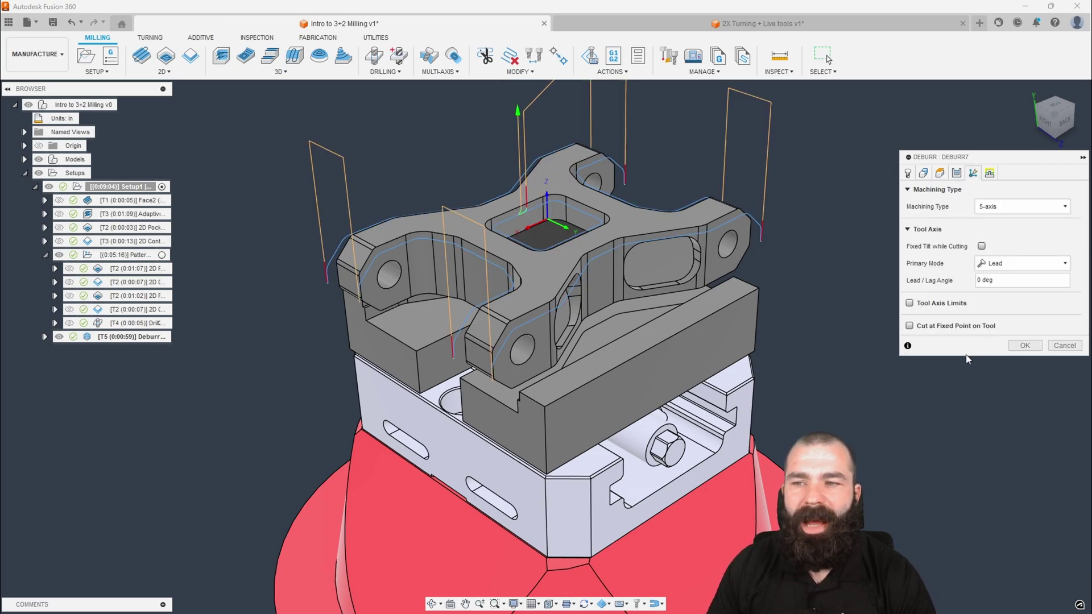
pyautogui.click(1025, 345)
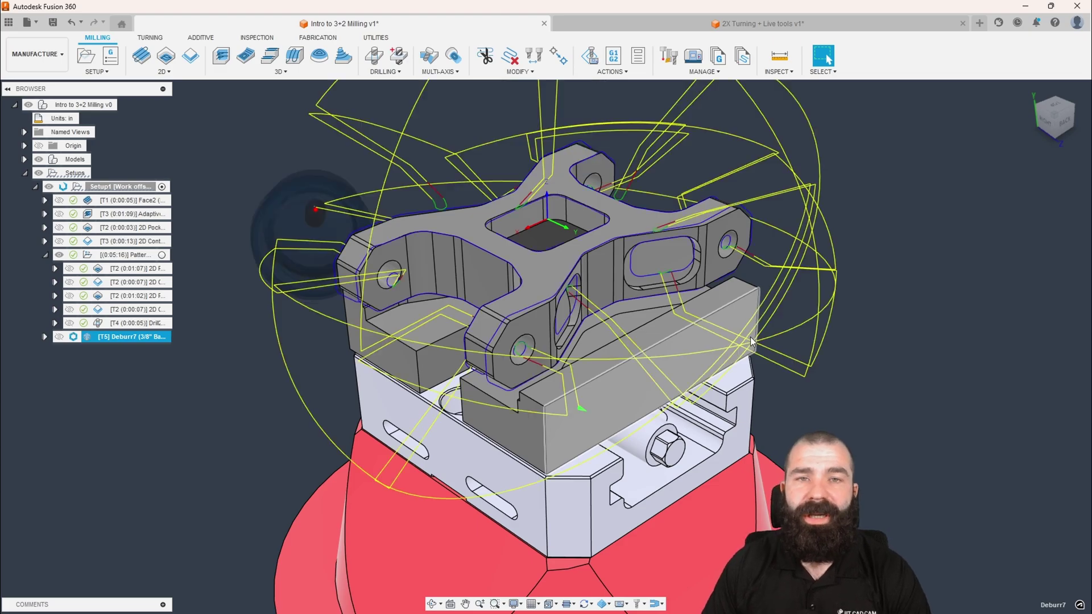
pyautogui.keyDown('shift'); pyautogui.moveTo(677, 291); pyautogui.dragTo(695, 308, button='middle'); pyautogui.keyUp('shift')
pyautogui.scroll(-2, 695, 307)
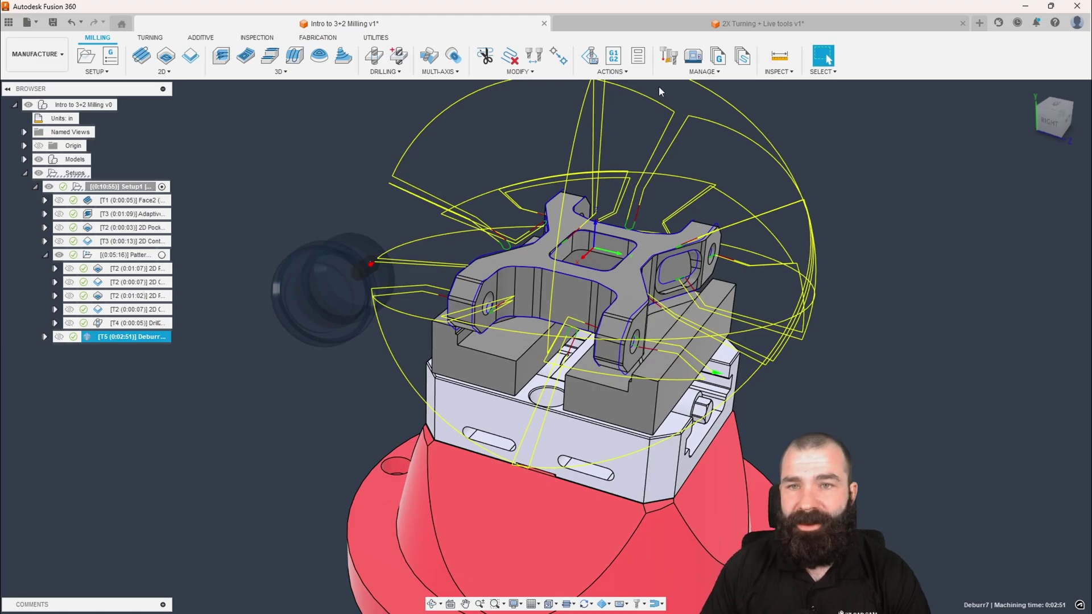
# Turn on the stock display for the bracket and view it with the 5-axis deburr toolpath
pyautogui.click(604, 604)
pyautogui.click(602, 581)
pyautogui.keyDown('shift'); pyautogui.moveTo(814, 340); pyautogui.dragTo(768, 337, button='middle'); pyautogui.keyUp('shift')
pyautogui.scroll(2, 563, 329)
pyautogui.keyDown('shift'); pyautogui.moveTo(561, 327); pyautogui.dragTo(566, 362, button='middle'); pyautogui.keyUp('shift')
# Simulate the 5-axis deburr operation with the machine, inspect the holder's clearance to the vise and bracket from several sides, and exit
pyautogui.click(589, 56)
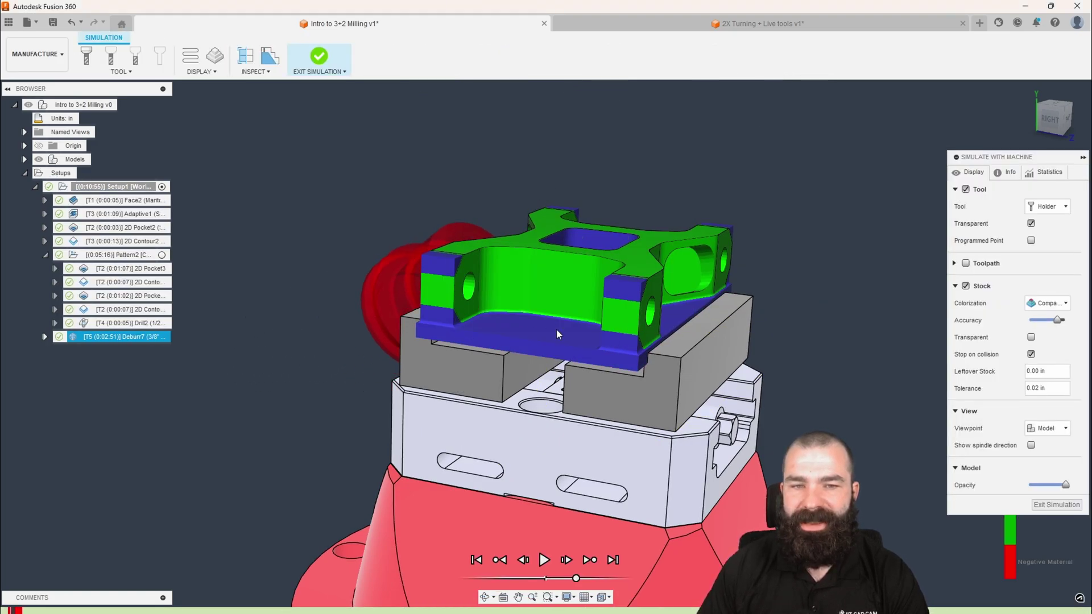
pyautogui.keyDown('shift'); pyautogui.moveTo(545, 312); pyautogui.dragTo(569, 318, button='middle'); pyautogui.keyUp('shift')
pyautogui.keyDown('shift'); pyautogui.moveTo(495, 305); pyautogui.dragTo(548, 295, button='middle'); pyautogui.keyUp('shift')
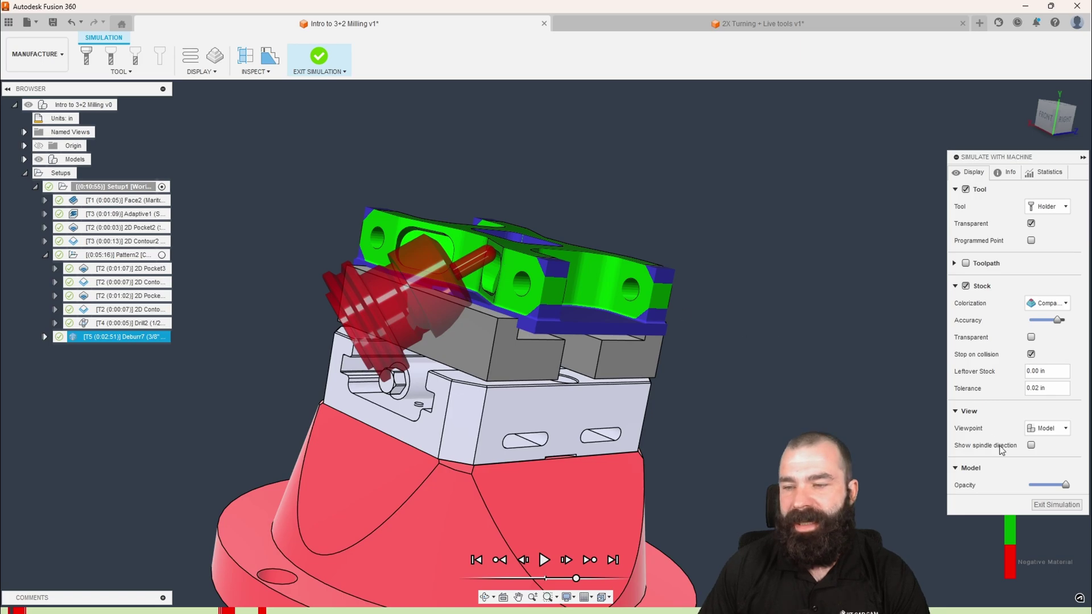
pyautogui.click(1056, 504)
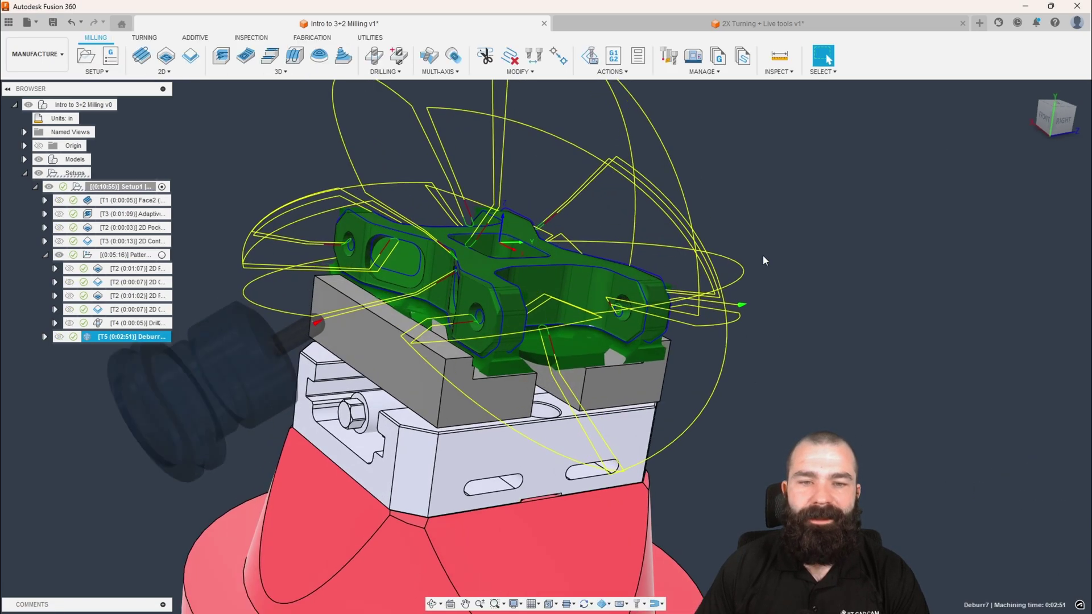
# Enable Fixed Tilt while Cutting for the 5-axis ball deburr operation and regenerate its toolpath
pyautogui.scroll(-3, 786, 259)
pyautogui.keyDown('shift'); pyautogui.moveTo(785, 260); pyautogui.dragTo(717, 284, button='middle'); pyautogui.keyUp('shift')
pyautogui.doubleClick(88, 338)
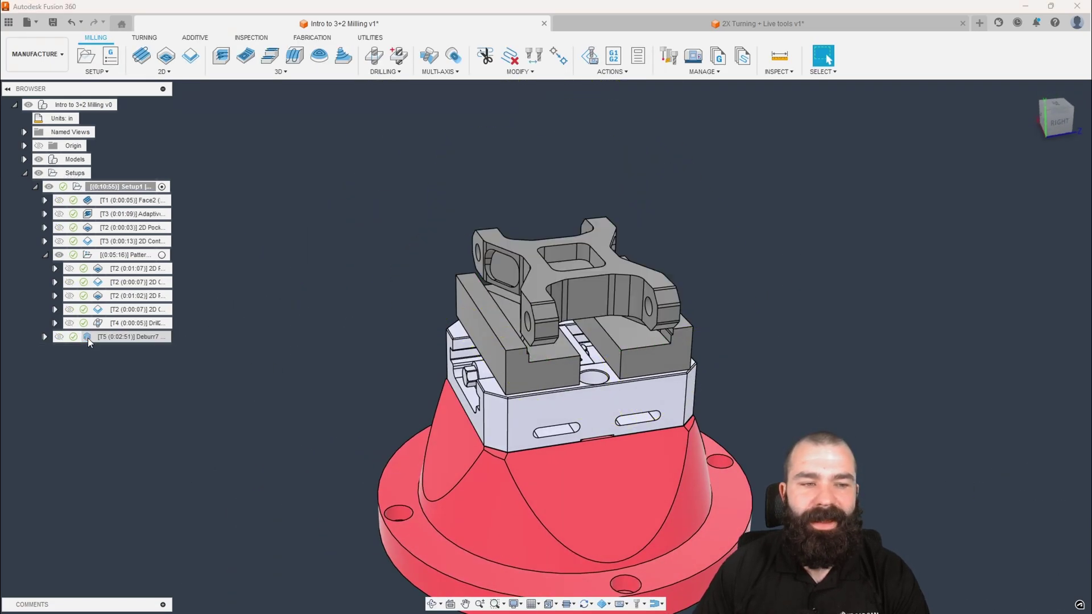
pyautogui.doubleClick(88, 338)
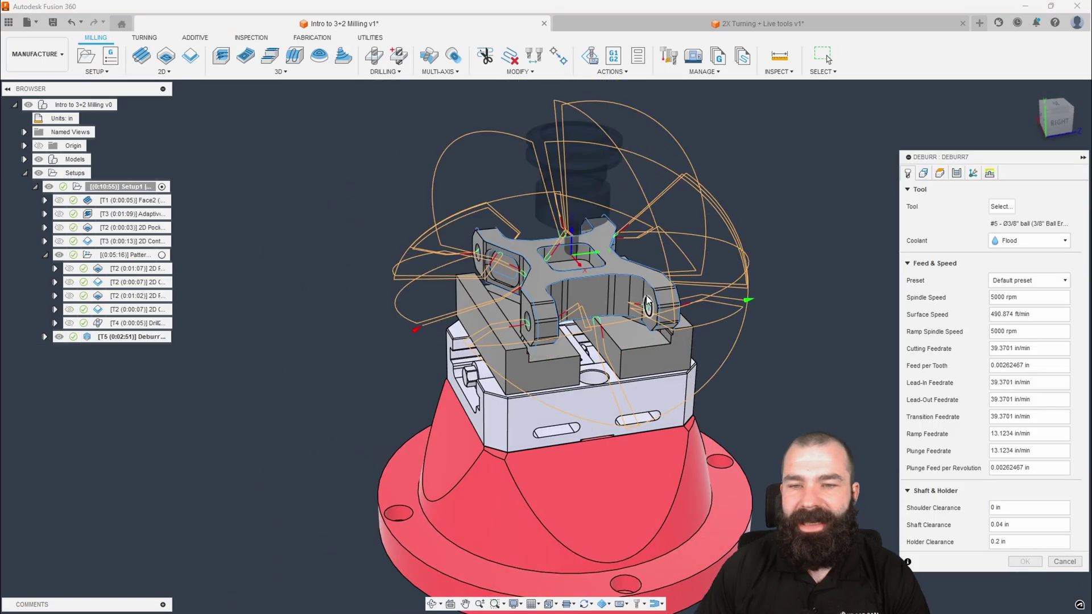
pyautogui.click(974, 174)
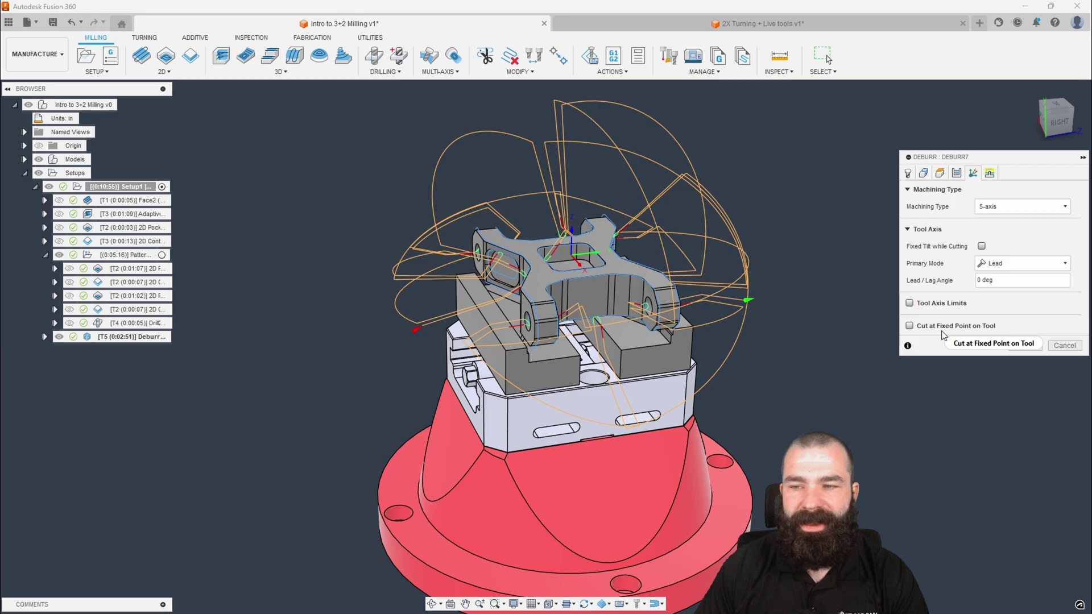
pyautogui.moveTo(946, 334)
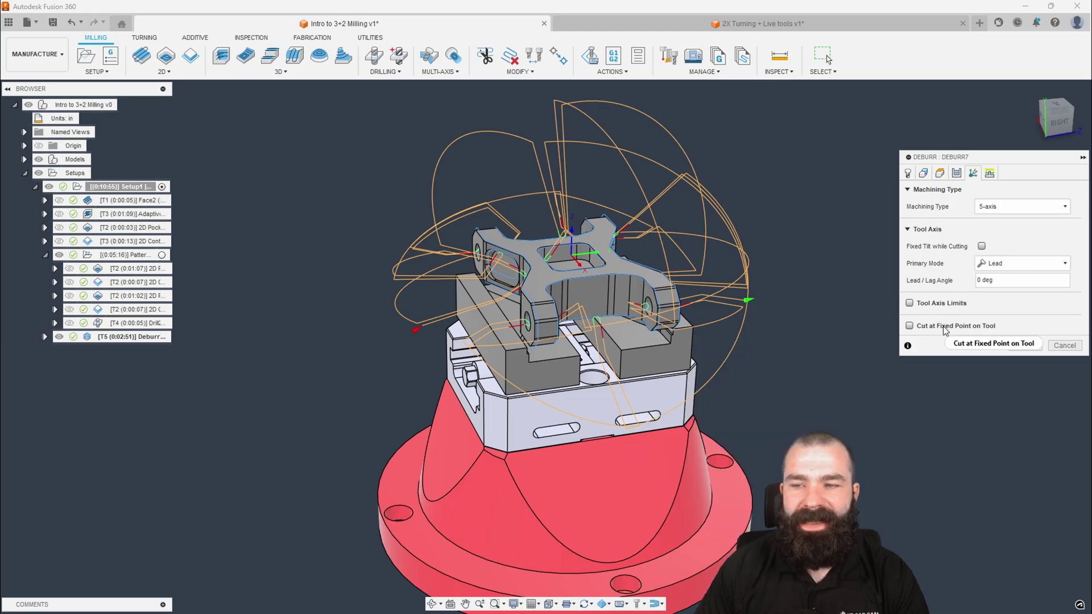
pyautogui.click(982, 247)
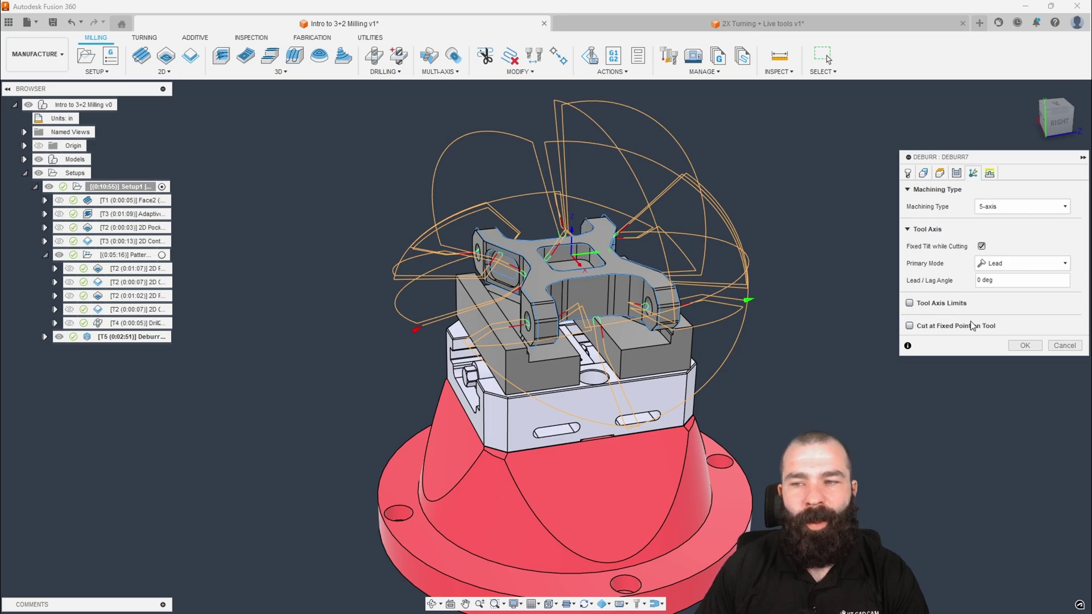
pyautogui.click(1024, 346)
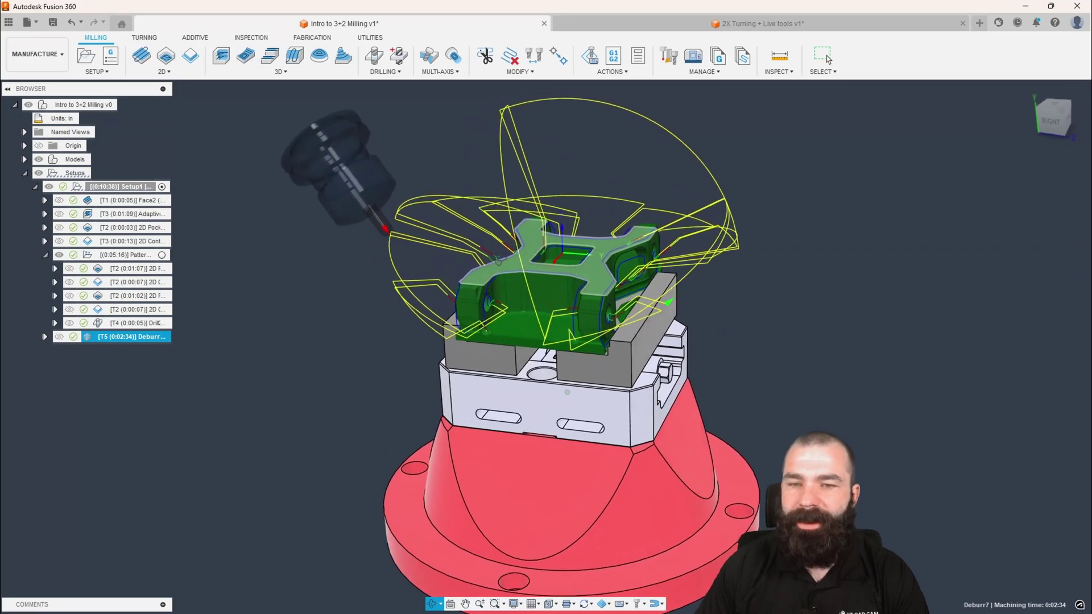
# Hide both vise jaws beneath the bracket
pyautogui.scroll(3, 625, 309)
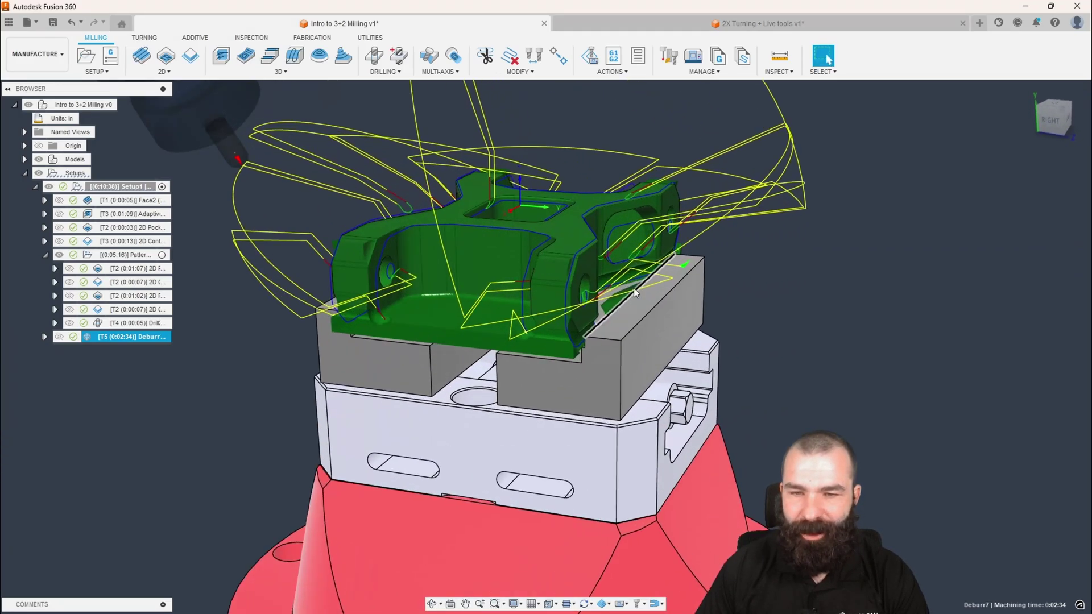
pyautogui.click(633, 330)
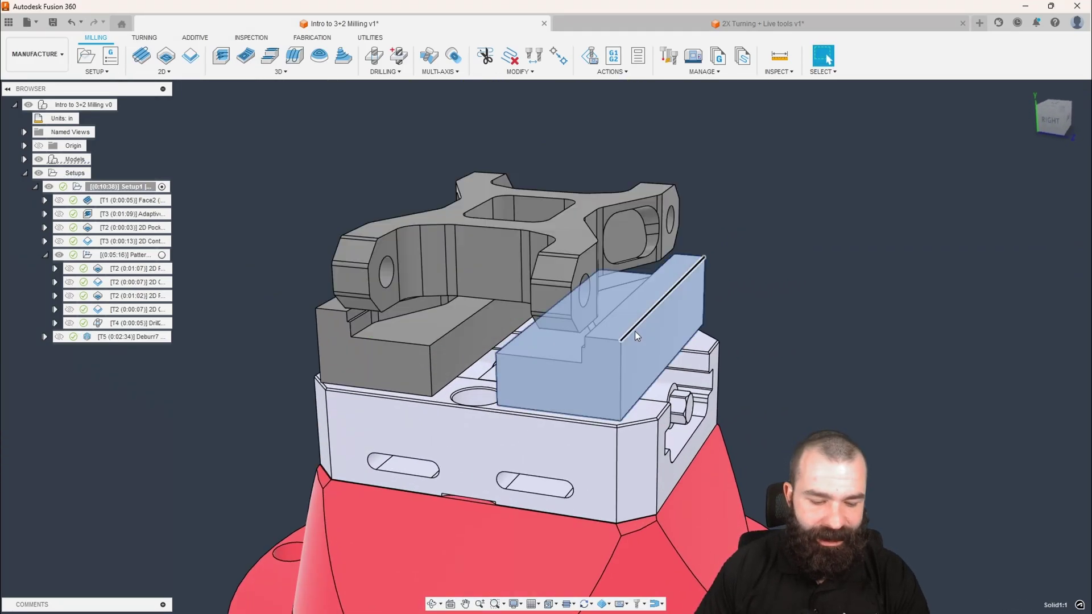
pyautogui.press('v')
pyautogui.click(777, 275)
pyautogui.click(436, 343)
pyautogui.press('v')
pyautogui.click(780, 302)
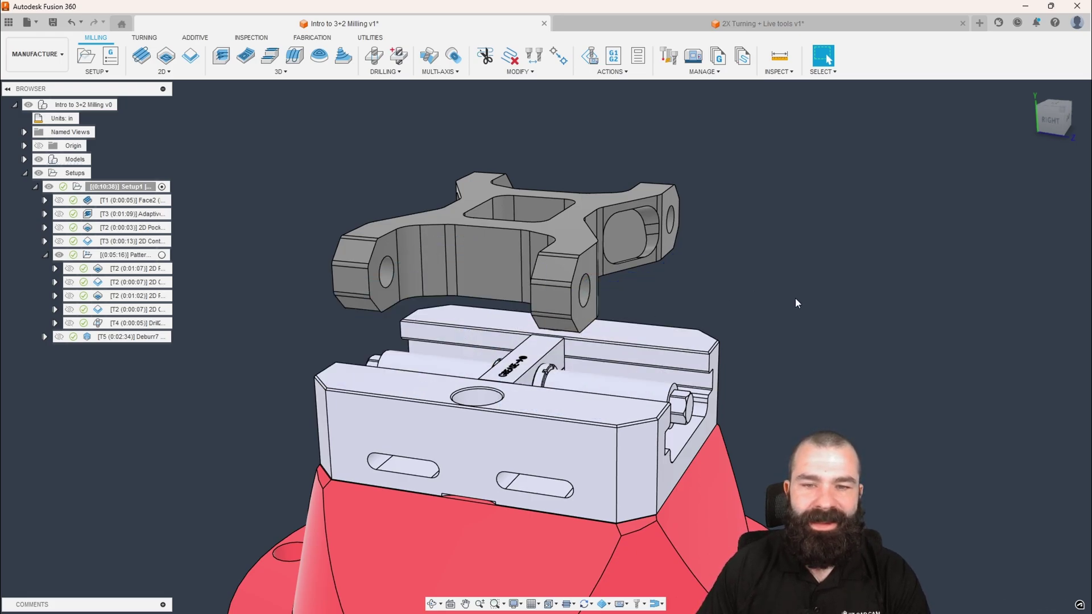
# Simulate the fixed-tilt deburr operation with the machine, inspect the holder's approach to the bracket and vise from several sides, and exit
pyautogui.click(139, 336)
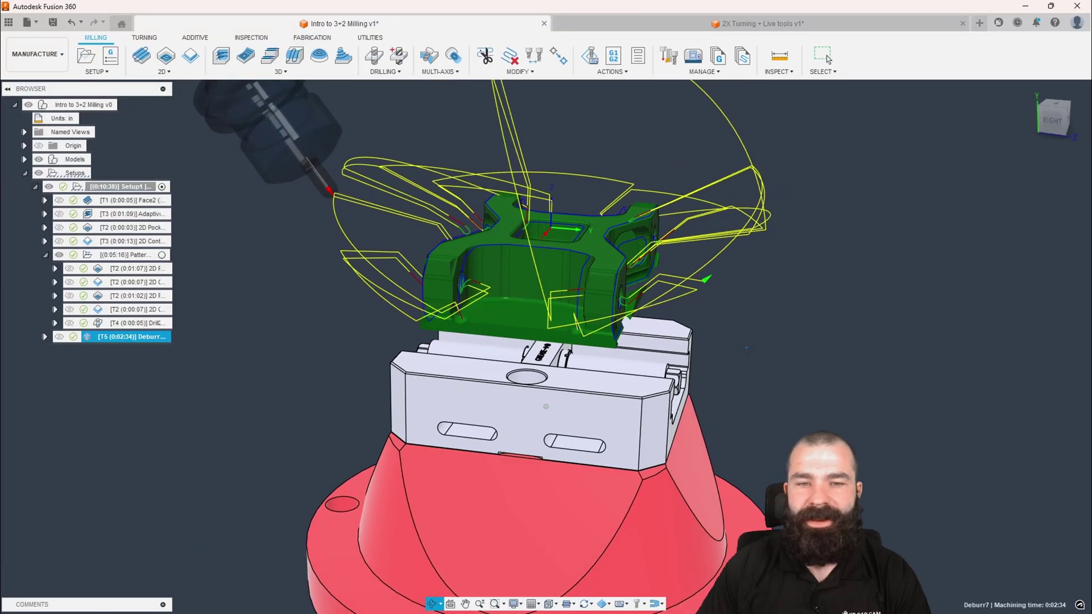
pyautogui.keyDown('shift'); pyautogui.moveTo(746, 347); pyautogui.dragTo(745, 342, button='middle'); pyautogui.keyUp('shift')
pyautogui.click(589, 60)
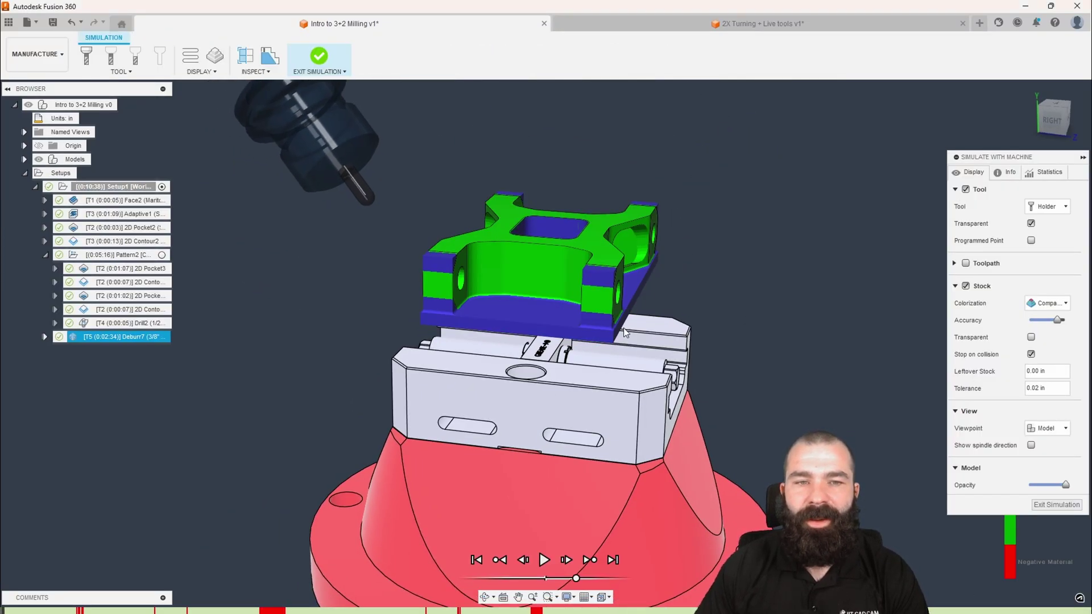
pyautogui.press('space')
pyautogui.keyDown('shift'); pyautogui.moveTo(678, 326); pyautogui.dragTo(701, 341, button='middle'); pyautogui.keyUp('shift')
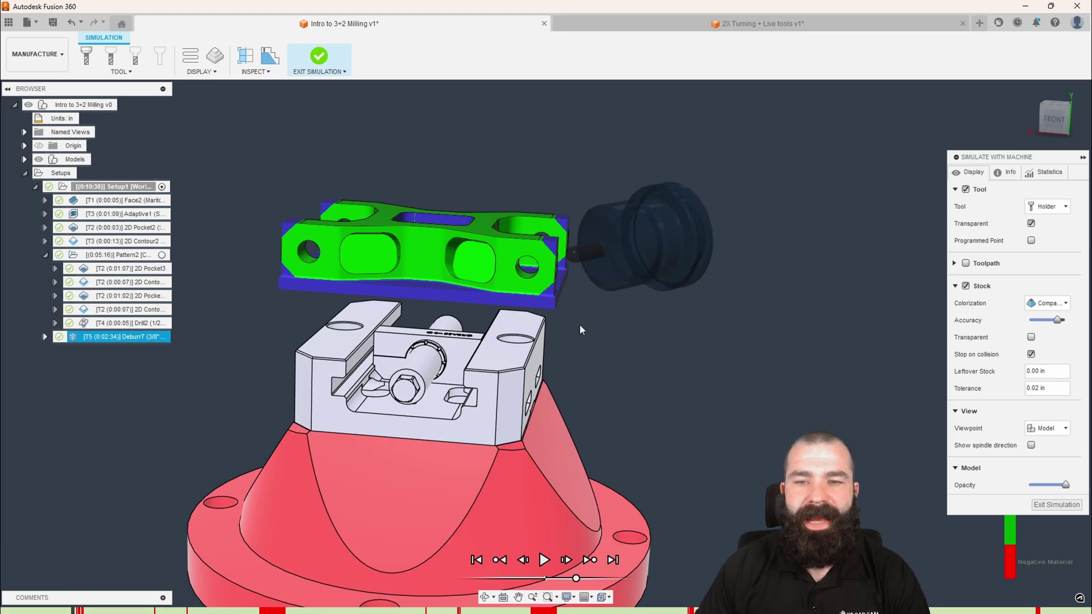
pyautogui.keyDown('shift'); pyautogui.moveTo(671, 337); pyautogui.dragTo(609, 432, button='middle'); pyautogui.keyUp('shift')
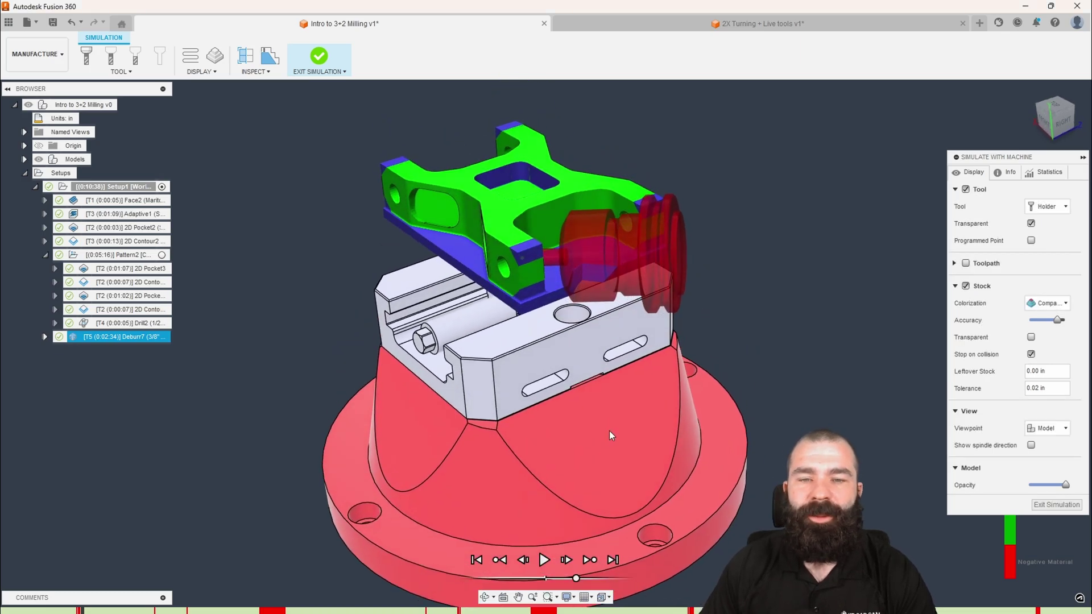
pyautogui.click(1056, 505)
pyautogui.scroll(-1, 687, 562)
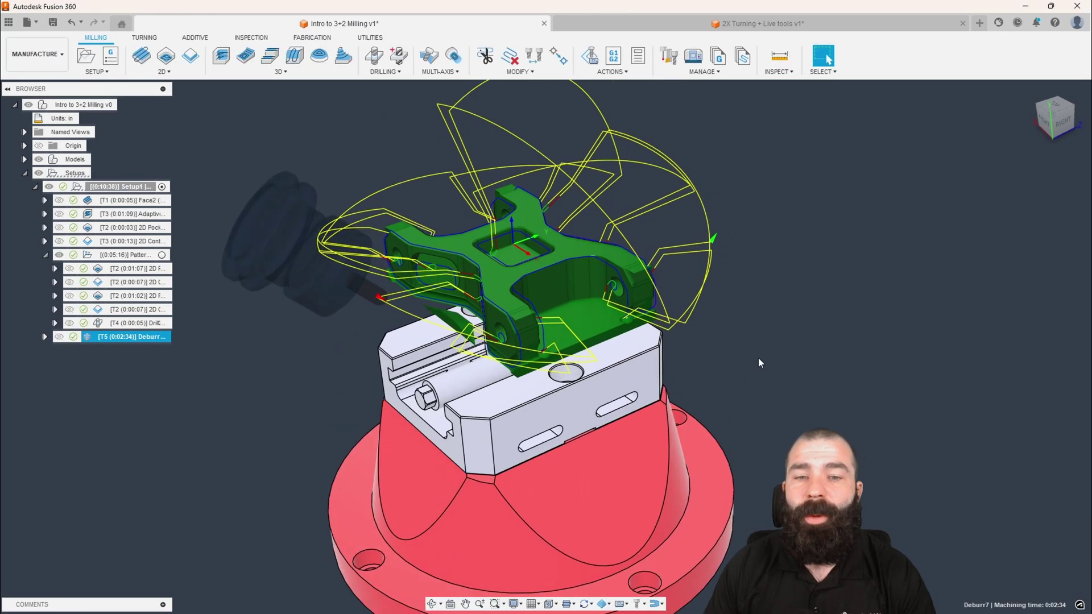